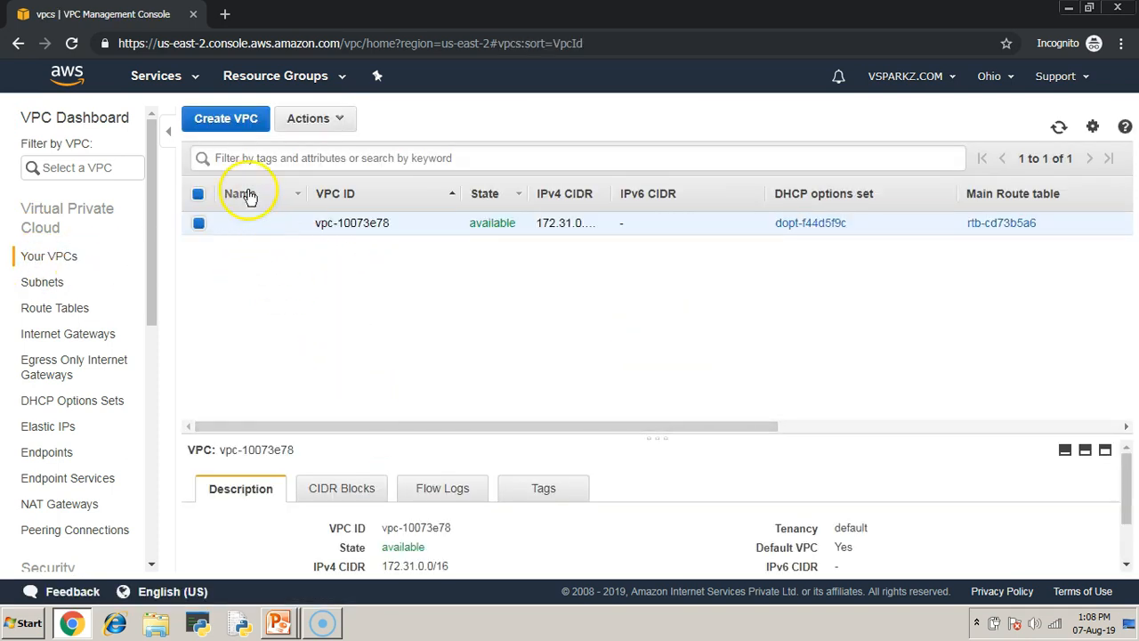
# - Create a VPC named VPC-1-NAT with IPv4 CIDR block 172.19.0.0/16 and select it in the VPC list
pyautogui.click(230, 133)
pyautogui.click(294, 249)
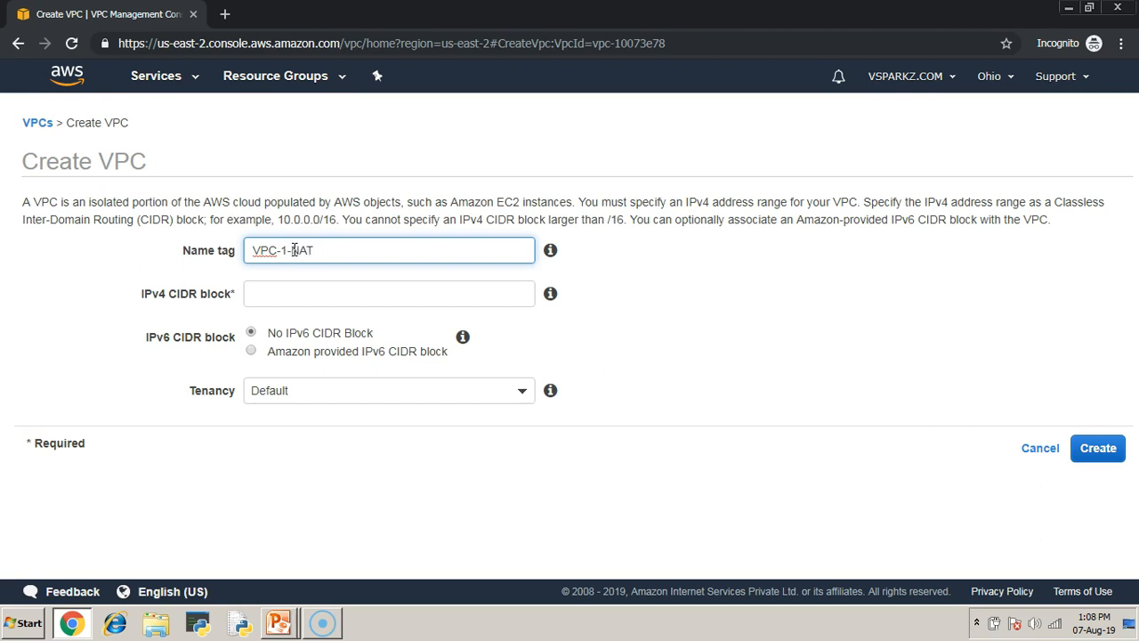
pyautogui.click(313, 295)
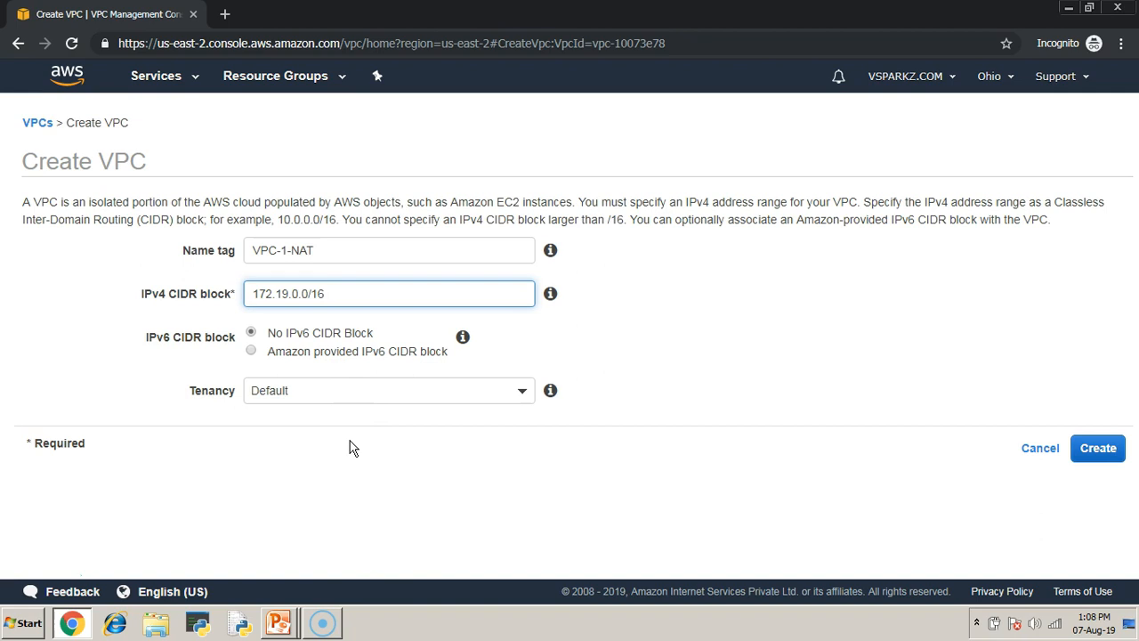
pyautogui.click(1108, 449)
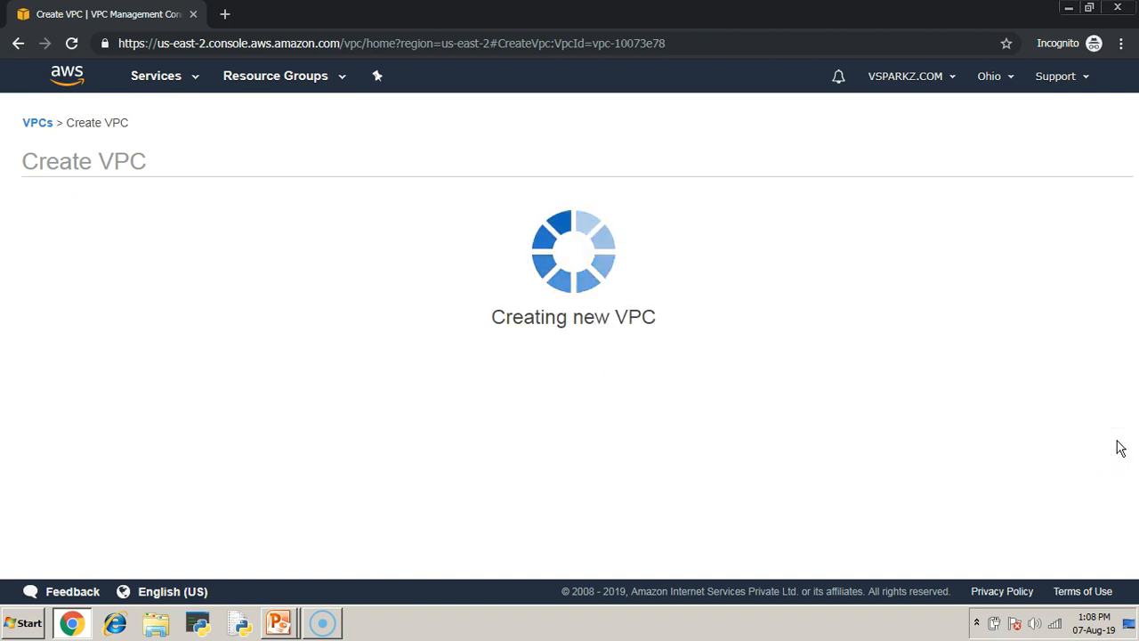
pyautogui.click(786, 314)
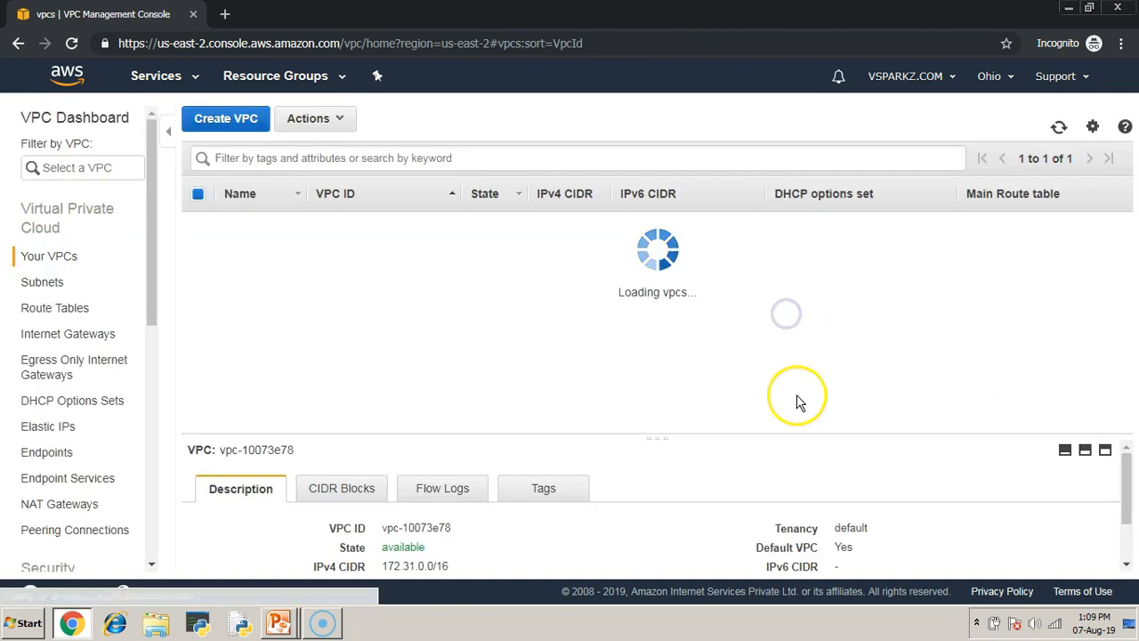
pyautogui.click(198, 224)
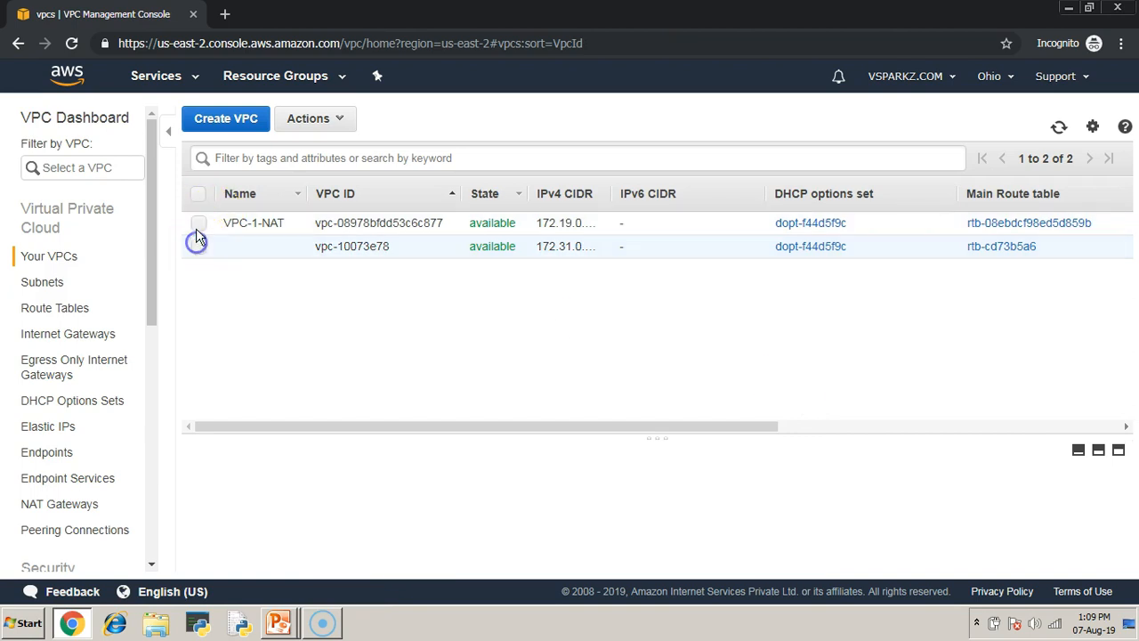
# - Create an internet gateway with the name tag IGW-1
pyautogui.click(92, 343)
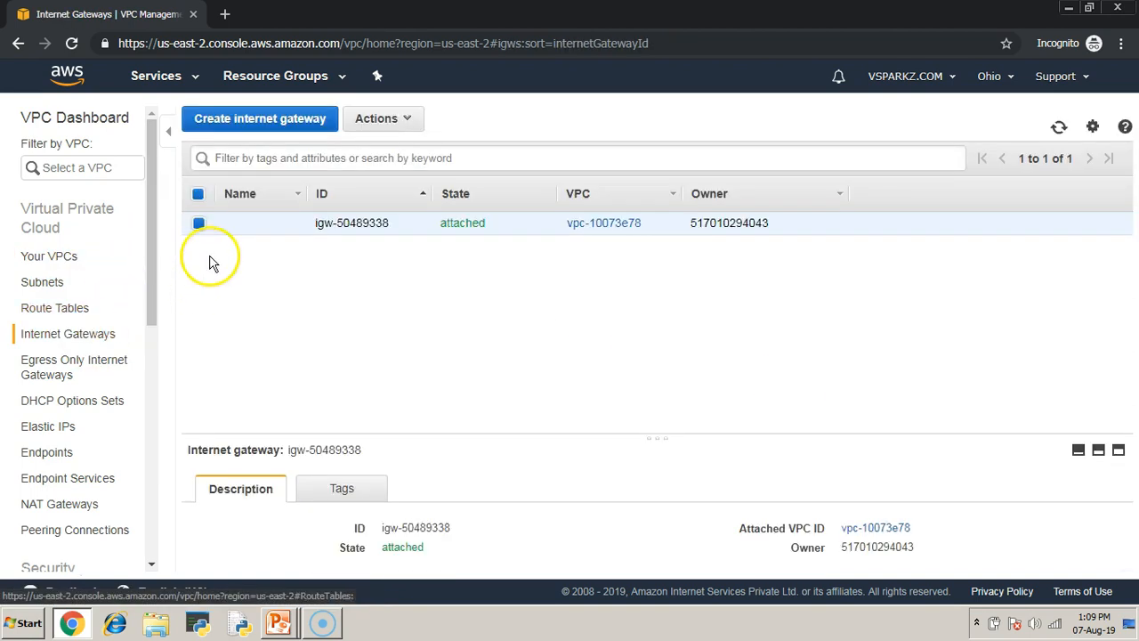
pyautogui.click(232, 121)
pyautogui.click(242, 235)
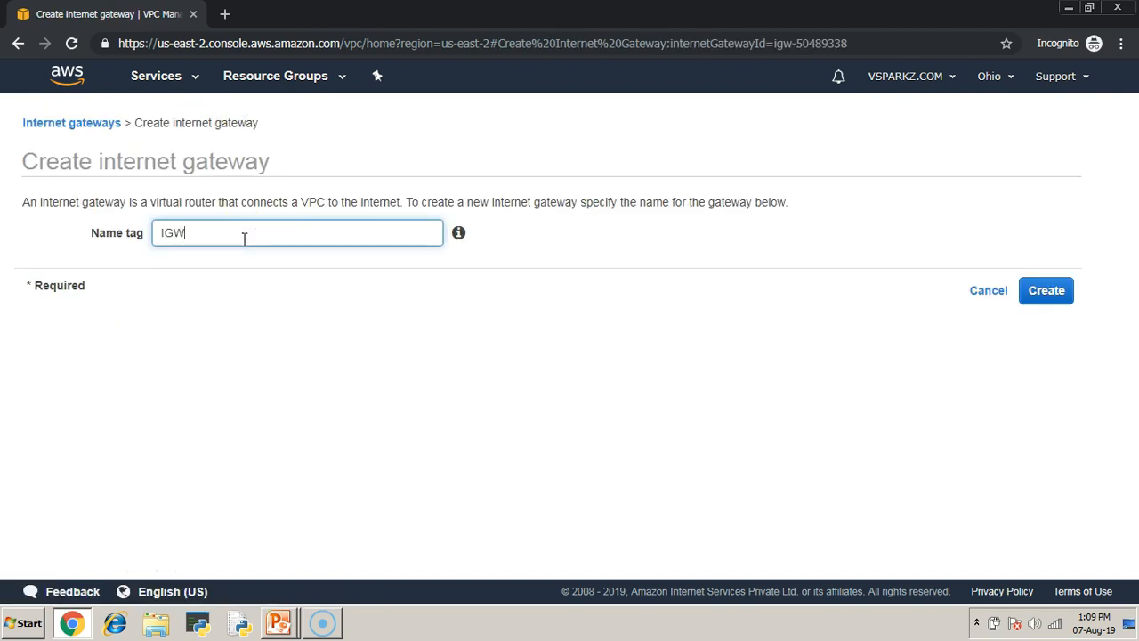
pyautogui.click(1047, 291)
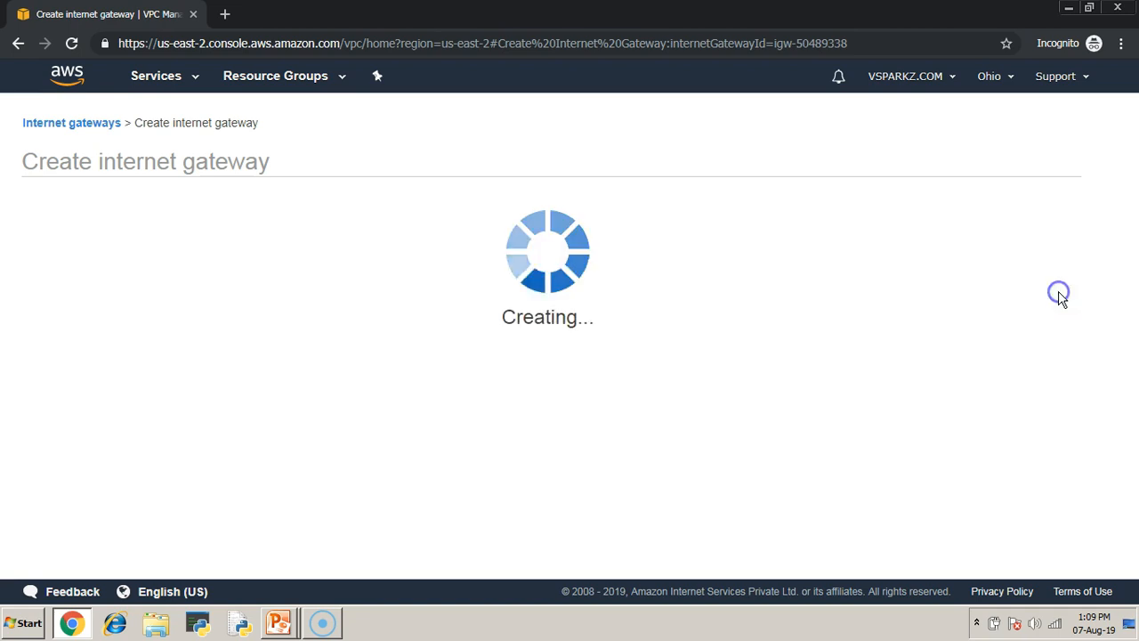
pyautogui.click(777, 312)
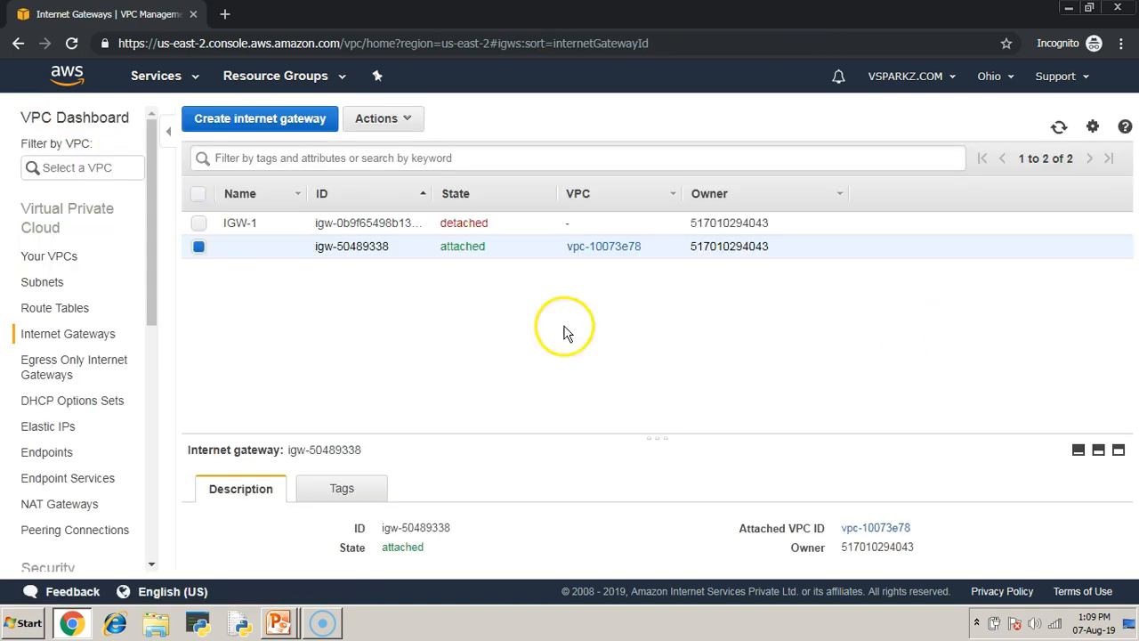
# - Attach internet gateway IGW-1 to VPC-1-NAT and widen the gateway list's VPC column to show the full entry
pyautogui.click(200, 247)
pyautogui.click(199, 223)
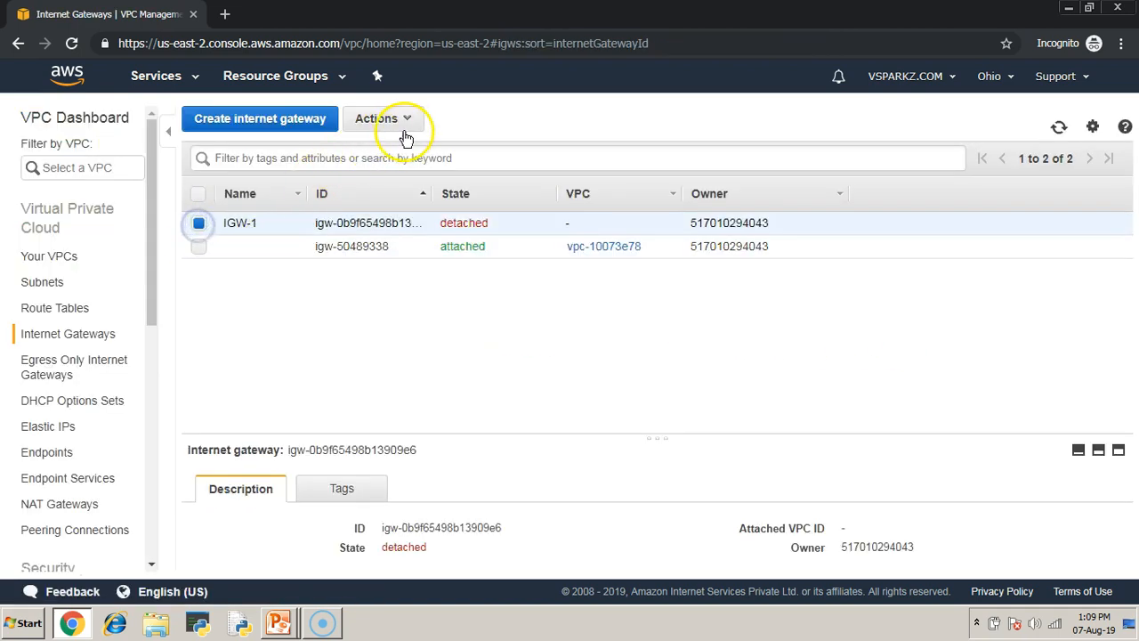
pyautogui.click(405, 130)
pyautogui.click(395, 168)
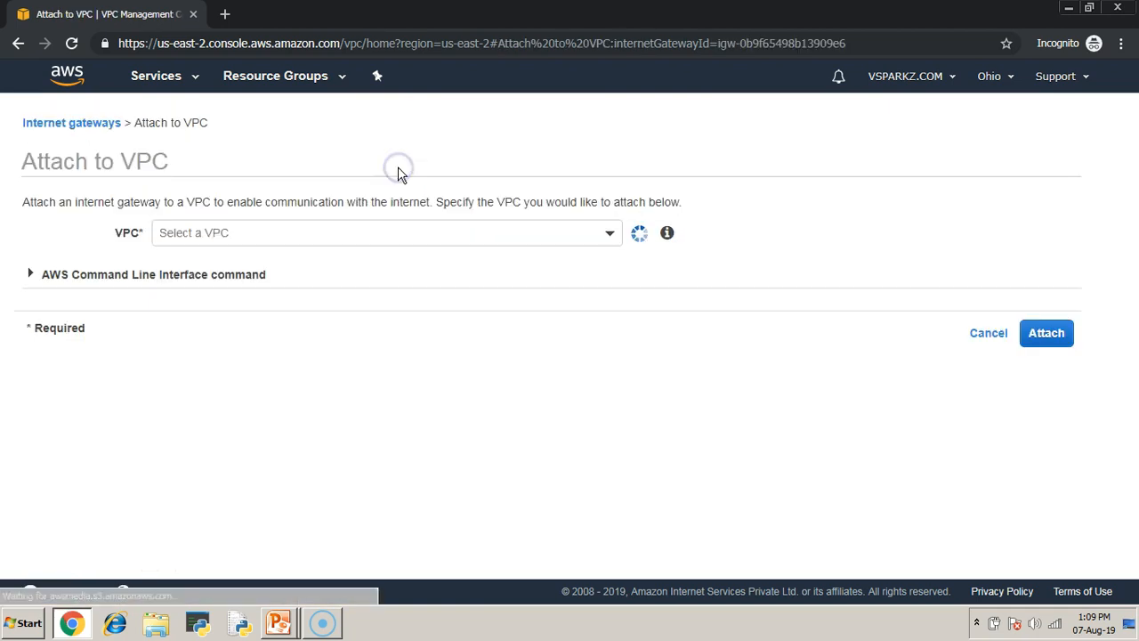
pyautogui.click(402, 230)
pyautogui.click(433, 322)
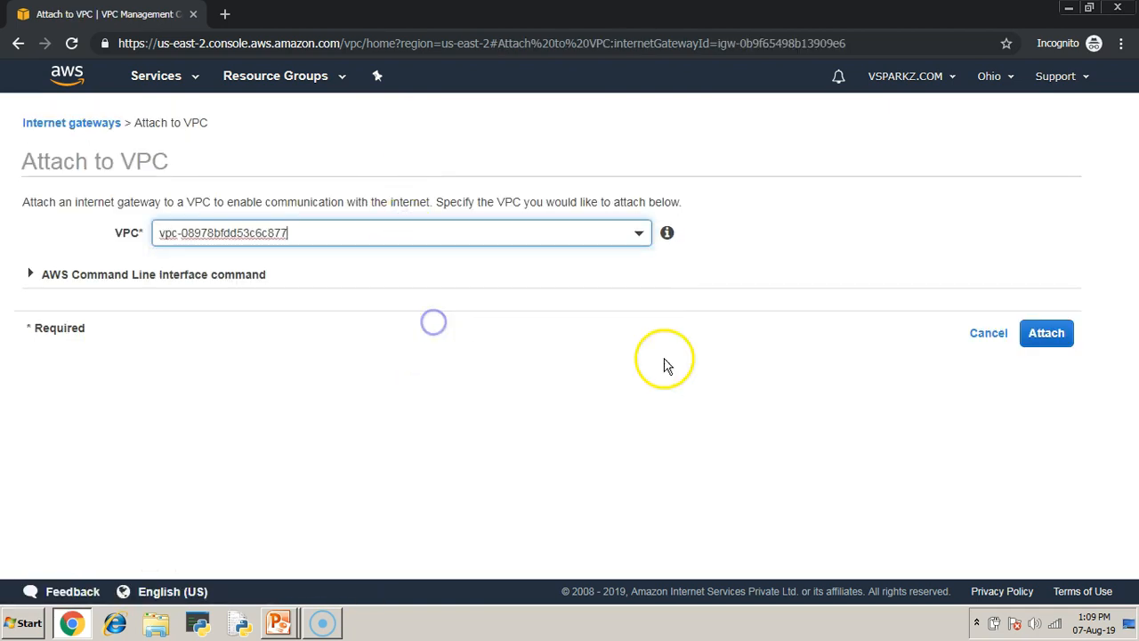
pyautogui.click(1044, 349)
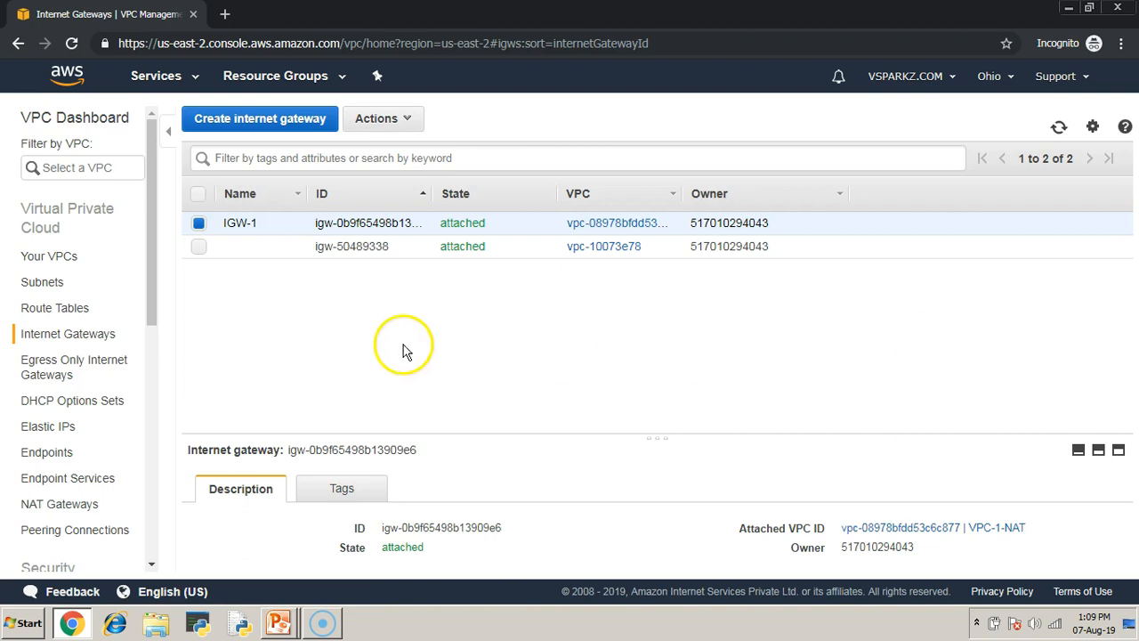
pyautogui.moveTo(440, 222); pyautogui.dragTo(479, 228)
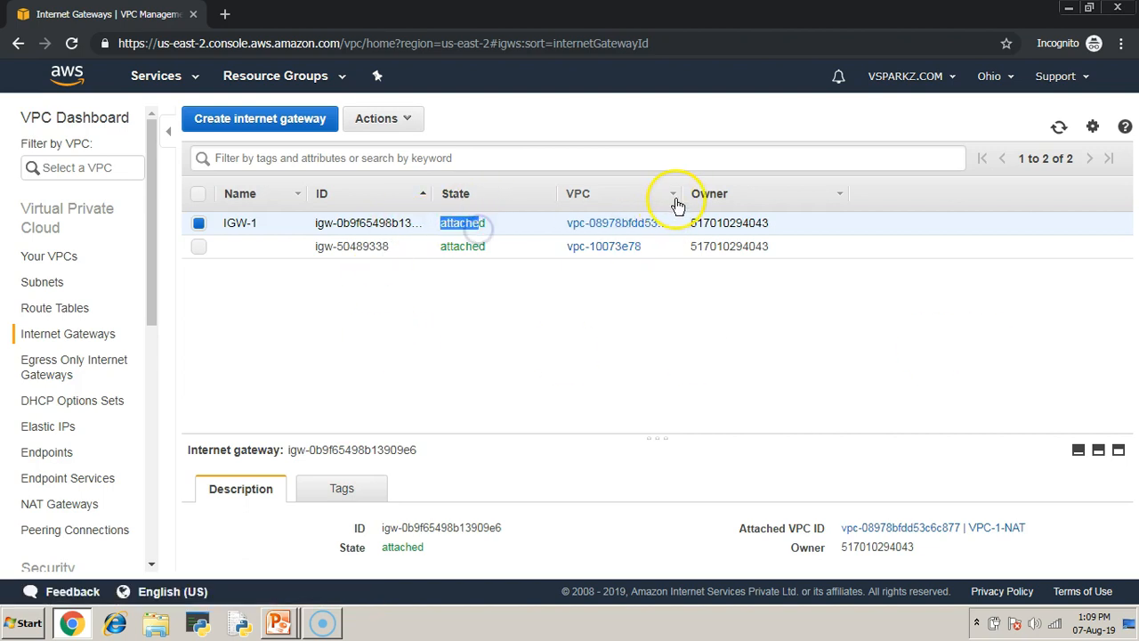
pyautogui.moveTo(680, 195); pyautogui.dragTo(832, 195)
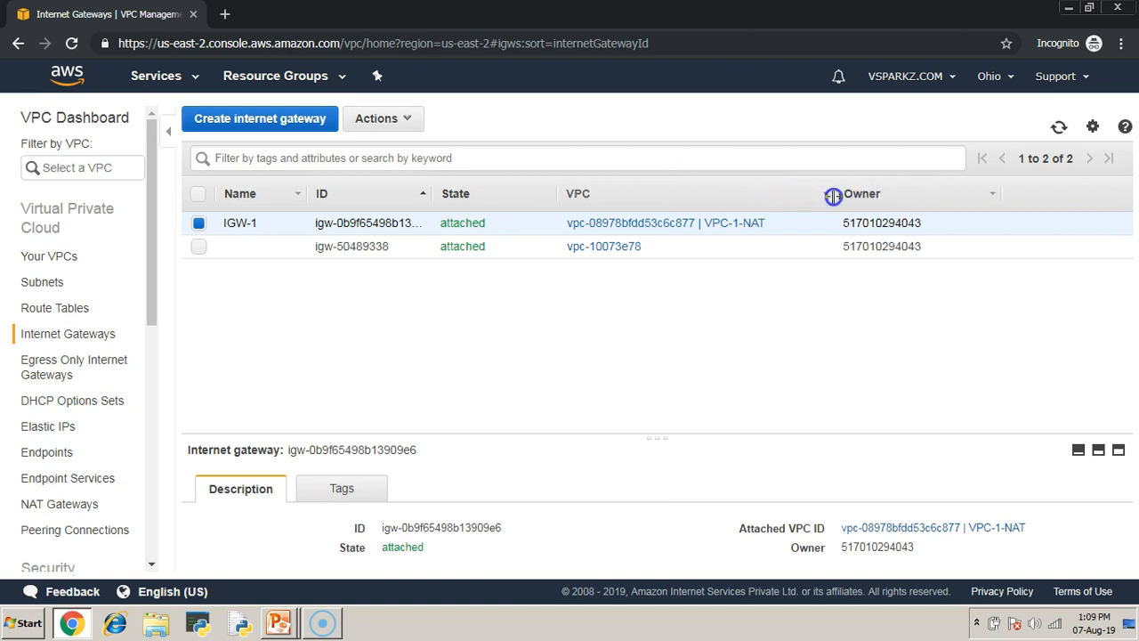
# - Switch to the PowerPoint slide show, advance to the Step 2 slide on public and private subnets, and return to the VPC console
pyautogui.hotkey('alt', 'Tab')
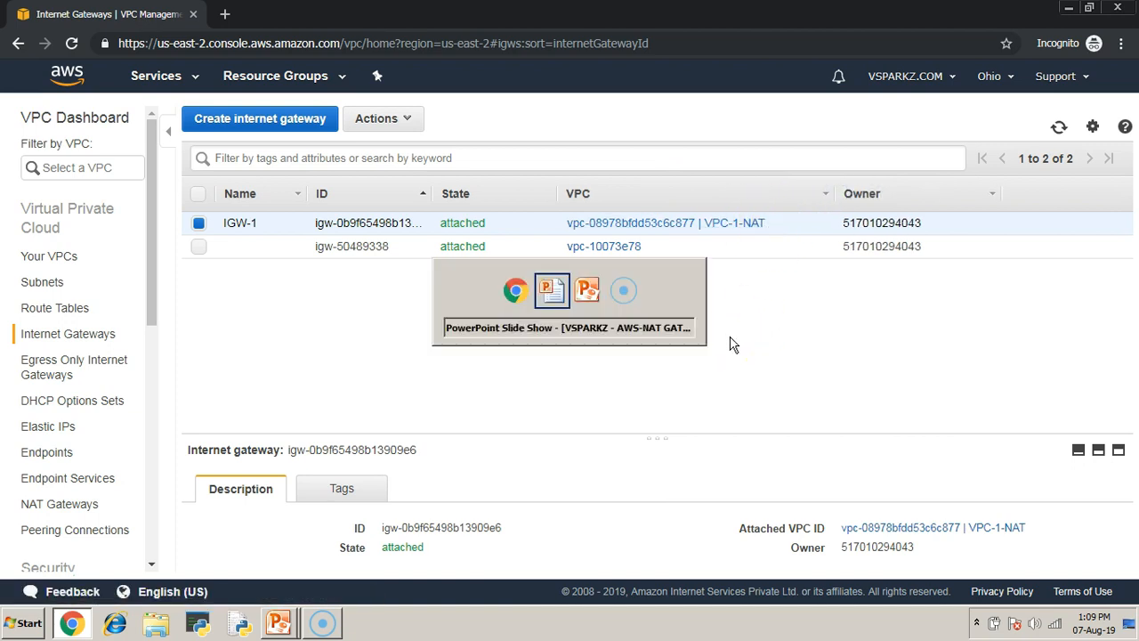
pyautogui.hotkey('alt', 'Tab')
pyautogui.hotkey('alt', 'Tab')
pyautogui.hotkey('alt', 'Tab')
pyautogui.hotkey('alt', 'Tab')
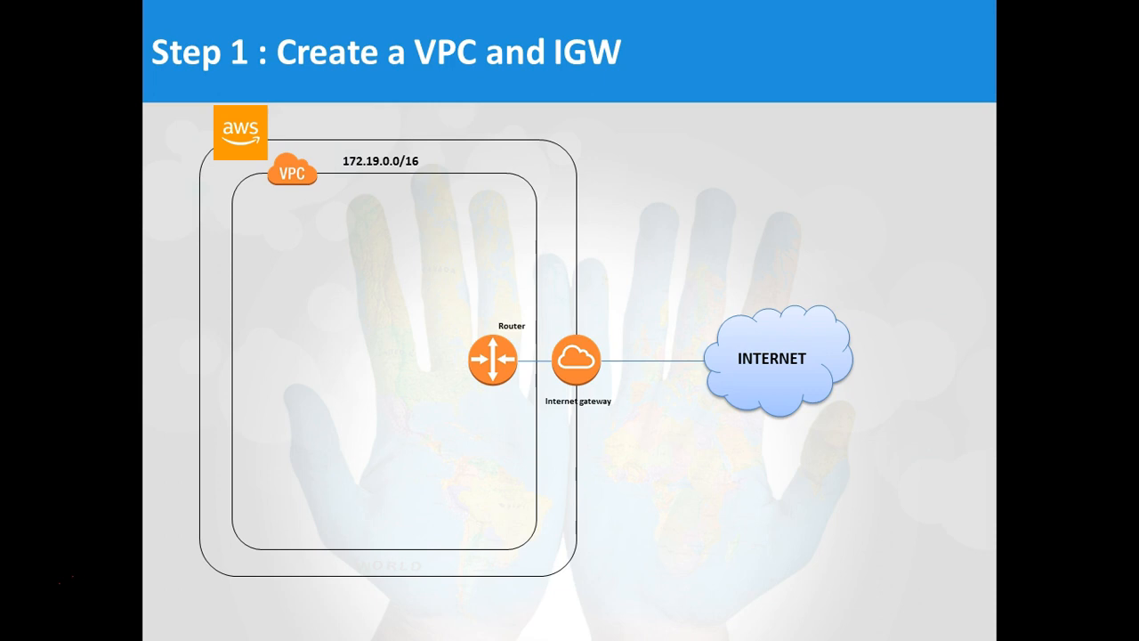
pyautogui.press('Right')
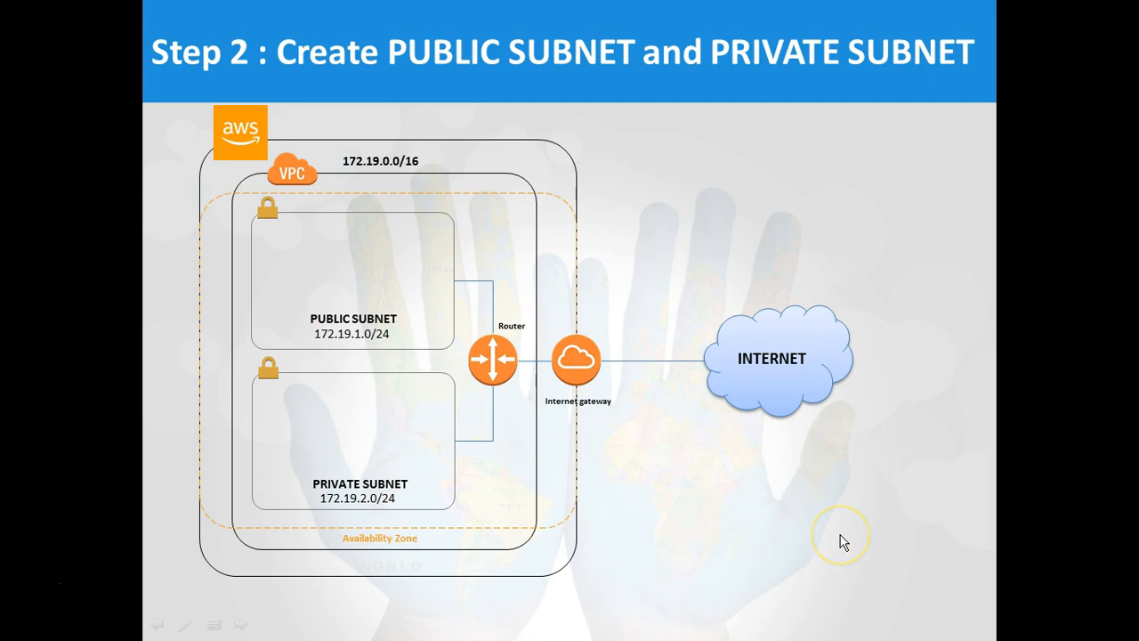
pyautogui.hotkey('alt', 'Tab')
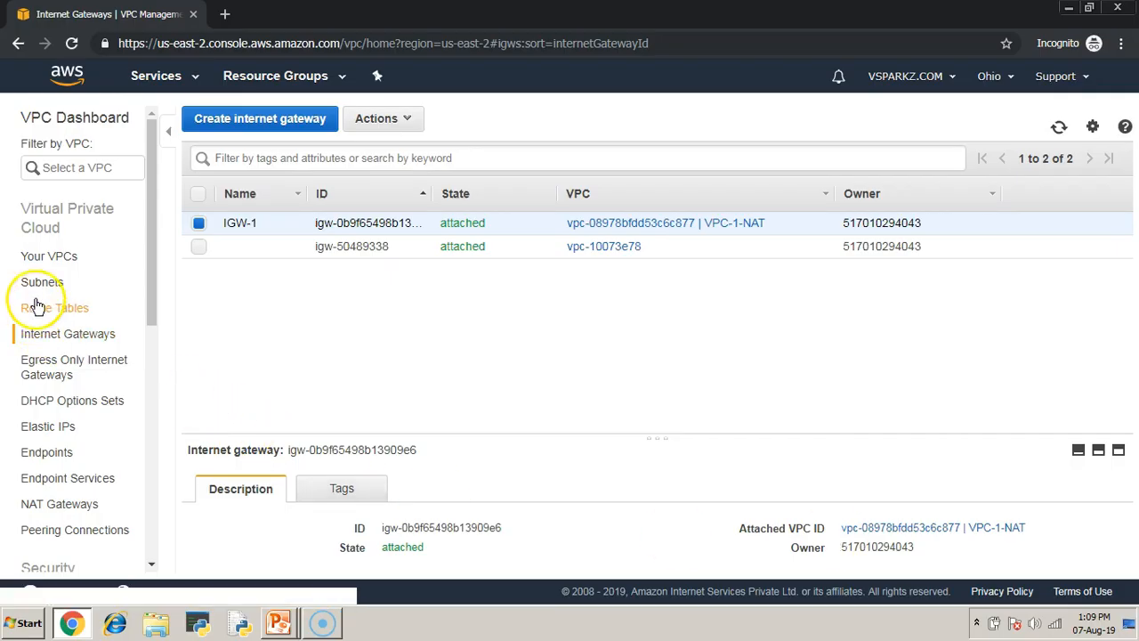
# - Create a subnet named Subnet-public in VPC-1-NAT, in availability zone us-east-2a, with IPv4 CIDR block 172.19.1.0/24
pyautogui.click(41, 282)
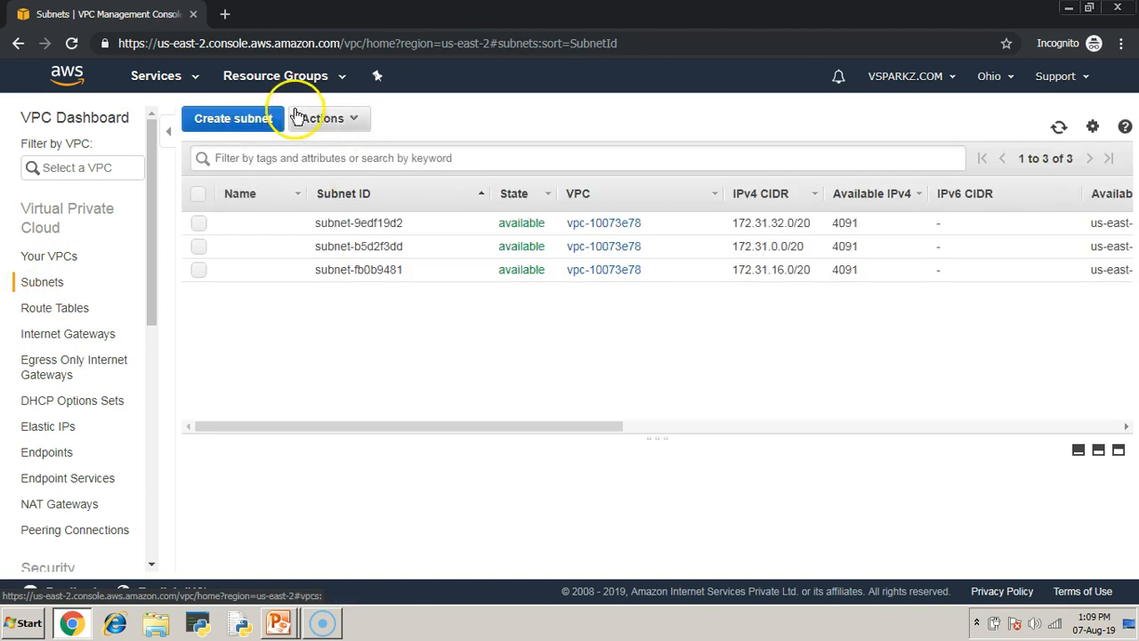
pyautogui.click(281, 118)
pyautogui.click(302, 249)
pyautogui.write('Subnet-public')
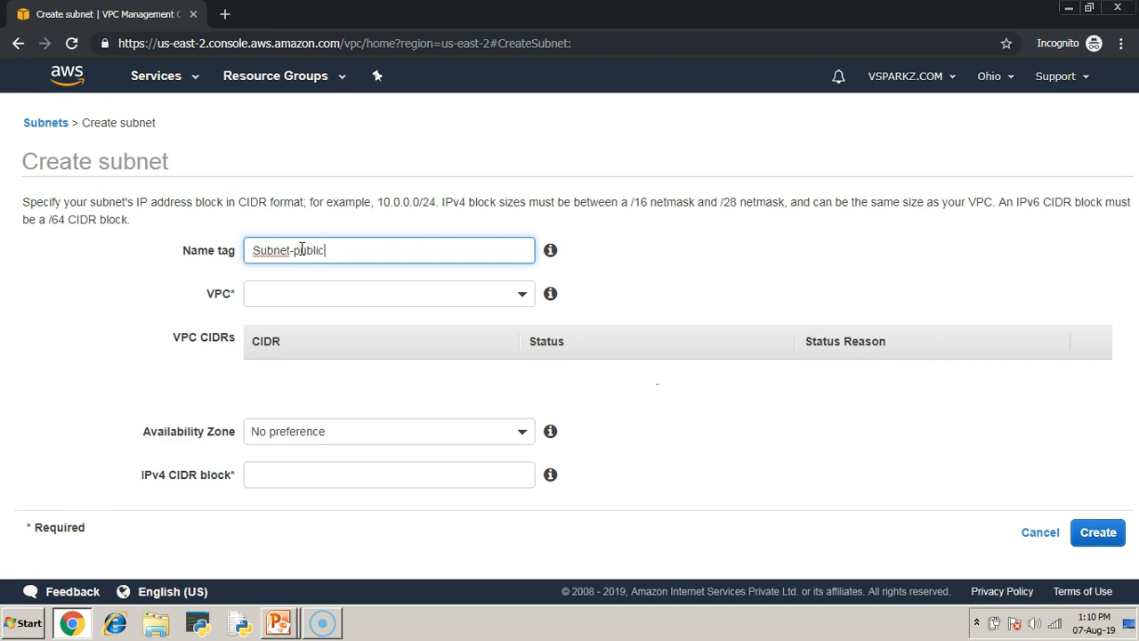
pyautogui.click(526, 297)
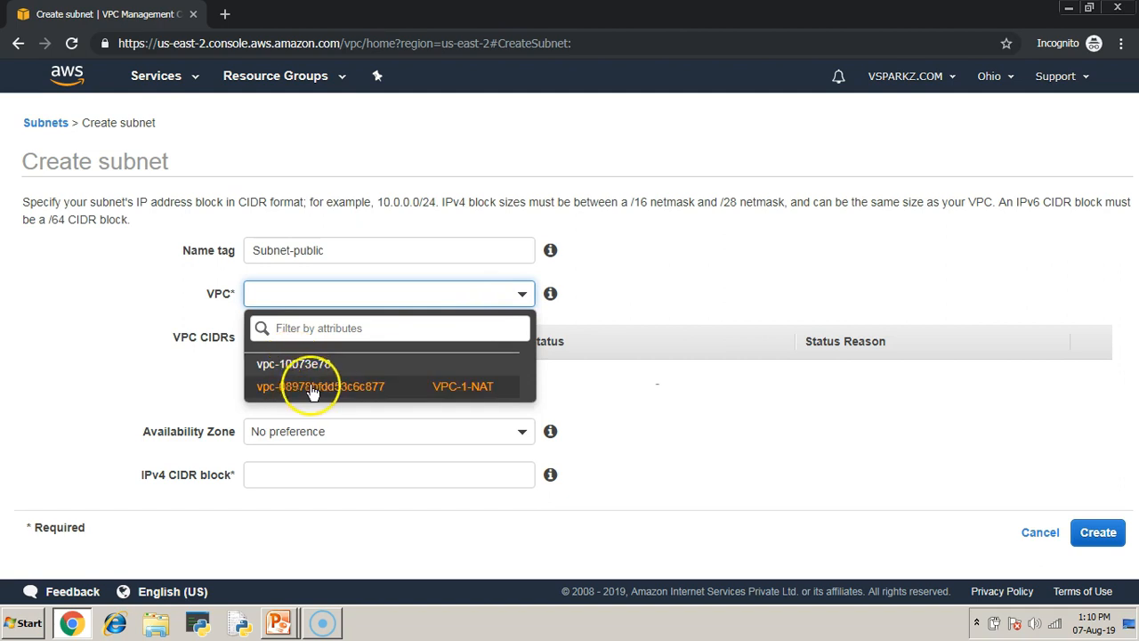
pyautogui.click(331, 389)
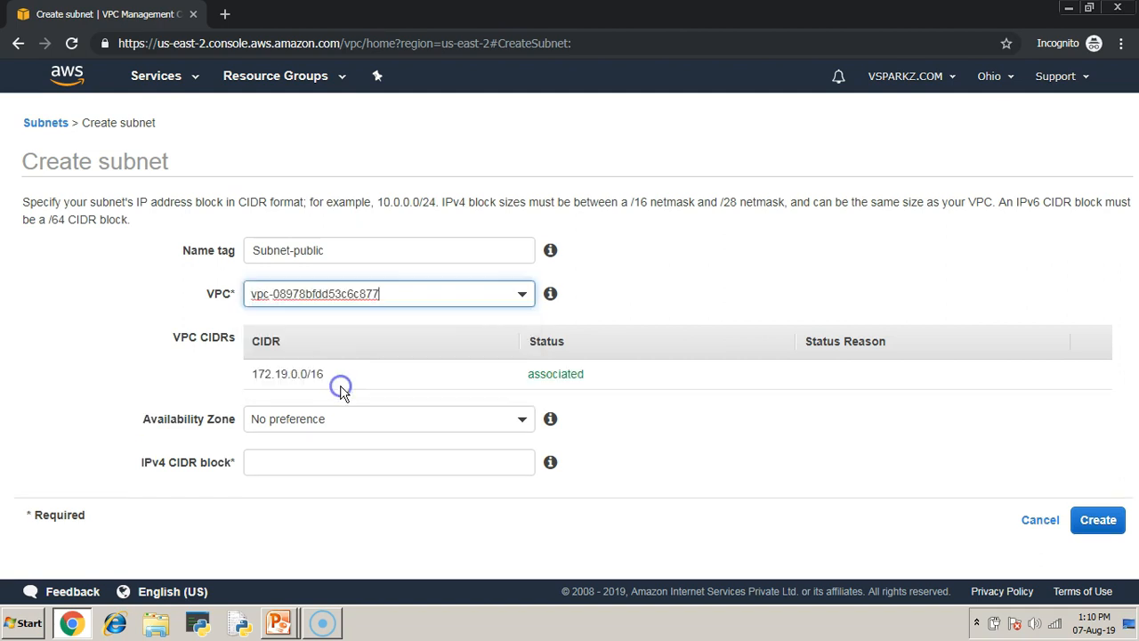
pyautogui.click(300, 423)
pyautogui.click(298, 531)
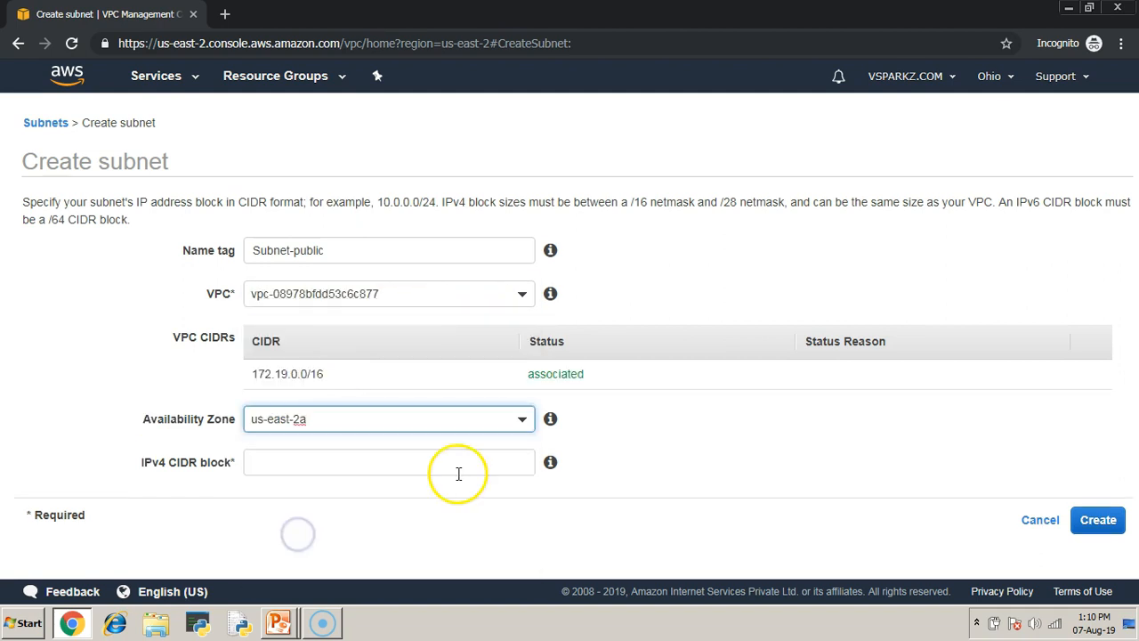
pyautogui.click(307, 469)
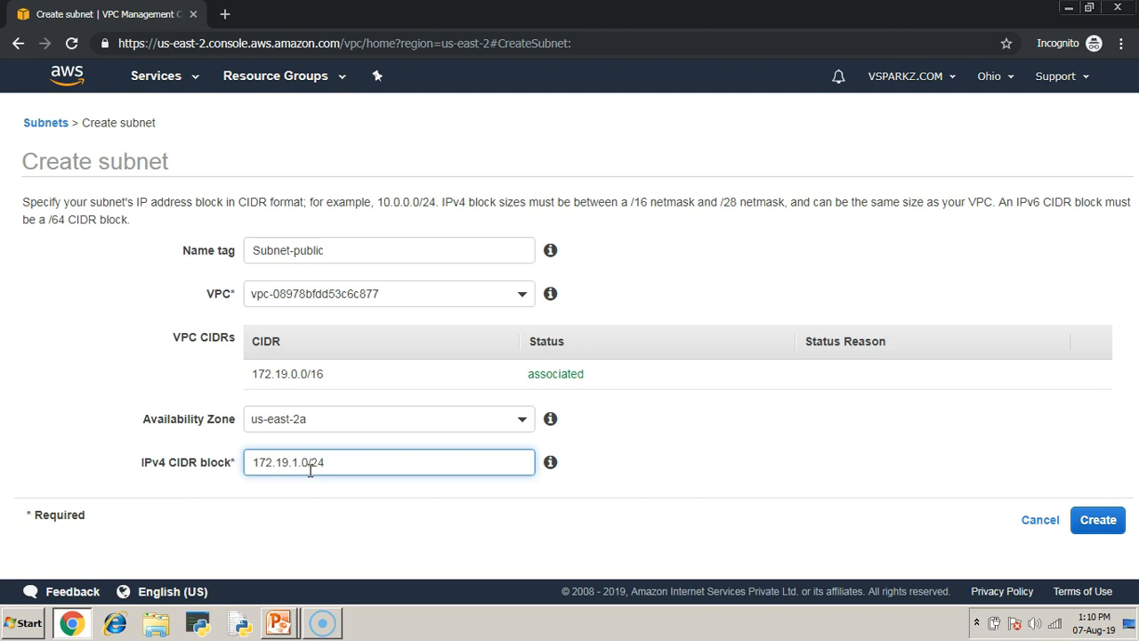
pyautogui.click(1098, 520)
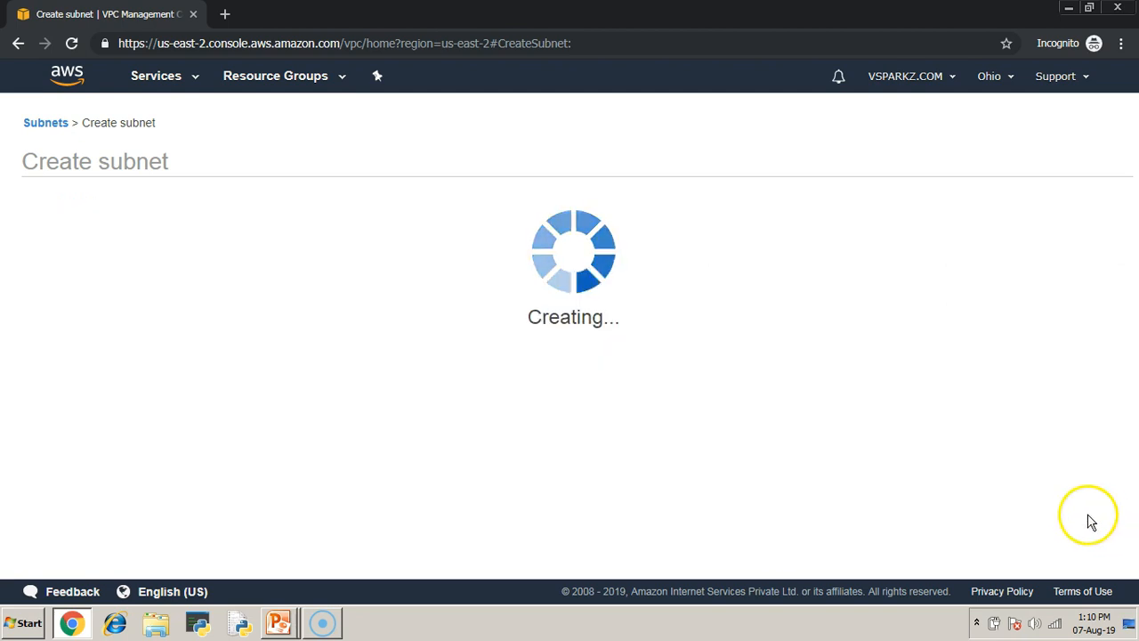
pyautogui.click(780, 311)
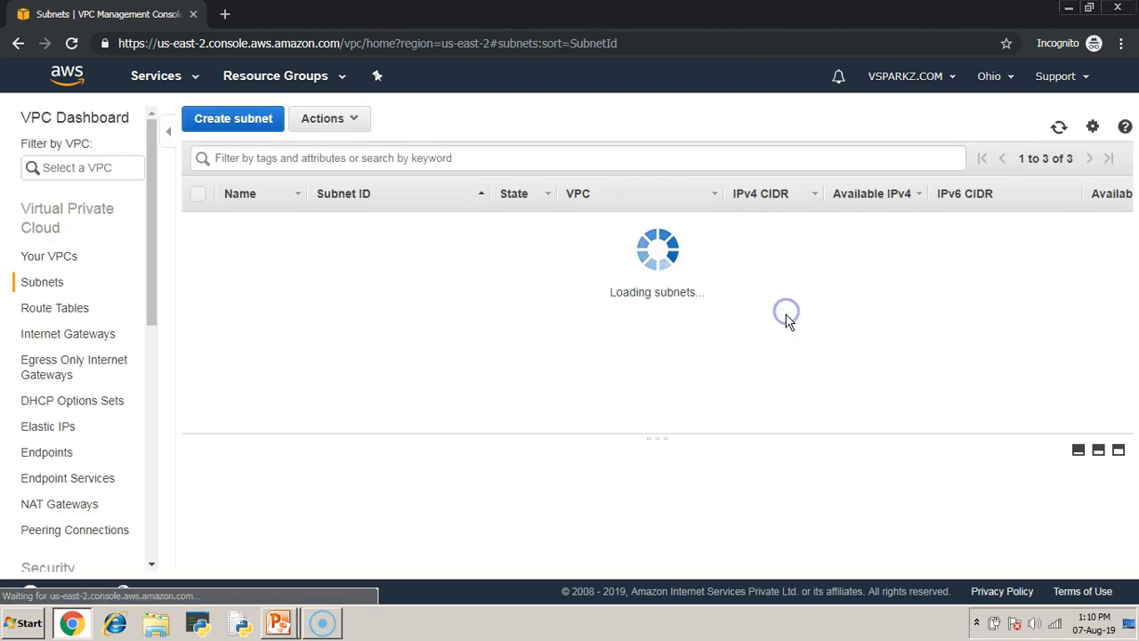
# - Enable auto-assign public IPv4 address for Subnet-public and save the setting
pyautogui.click(197, 224)
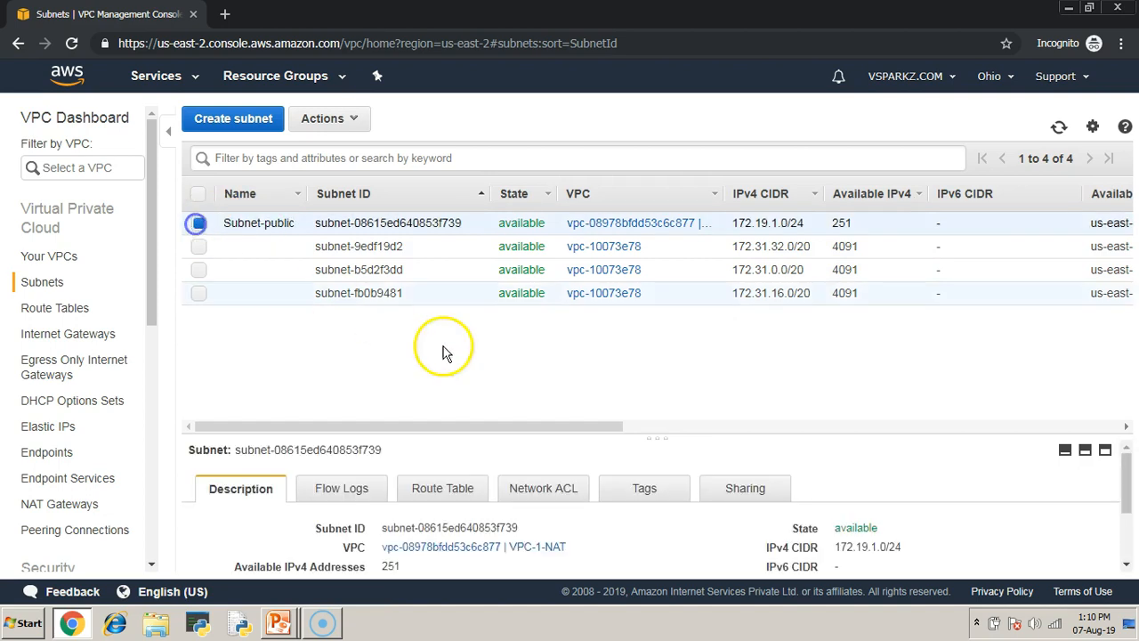
pyautogui.moveTo(650, 437); pyautogui.dragTo(663, 319)
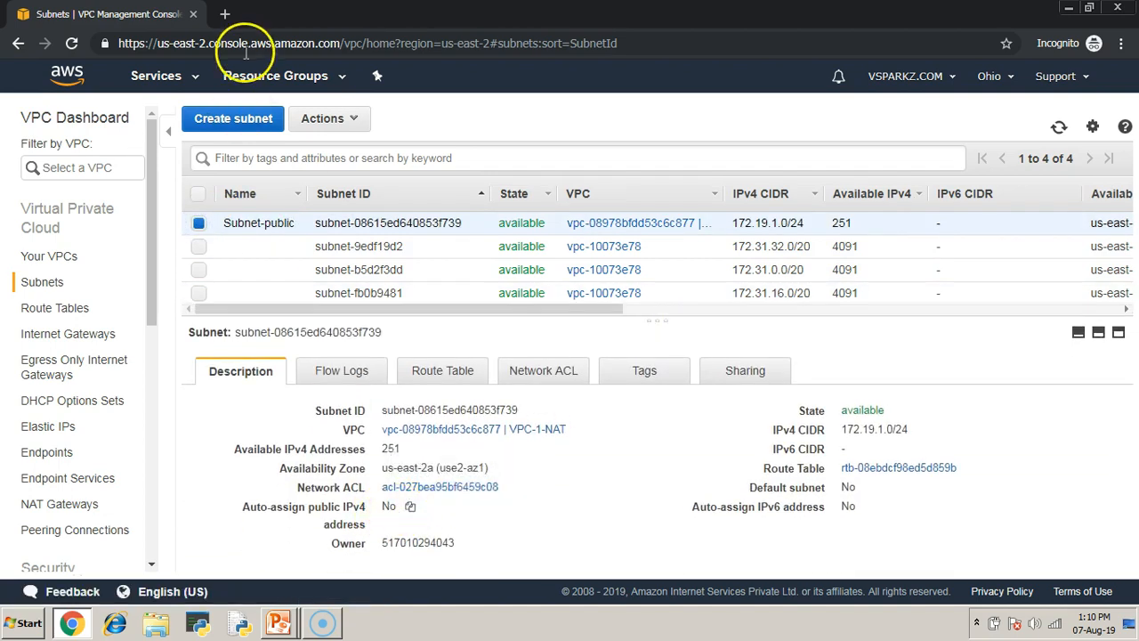
pyautogui.click(357, 118)
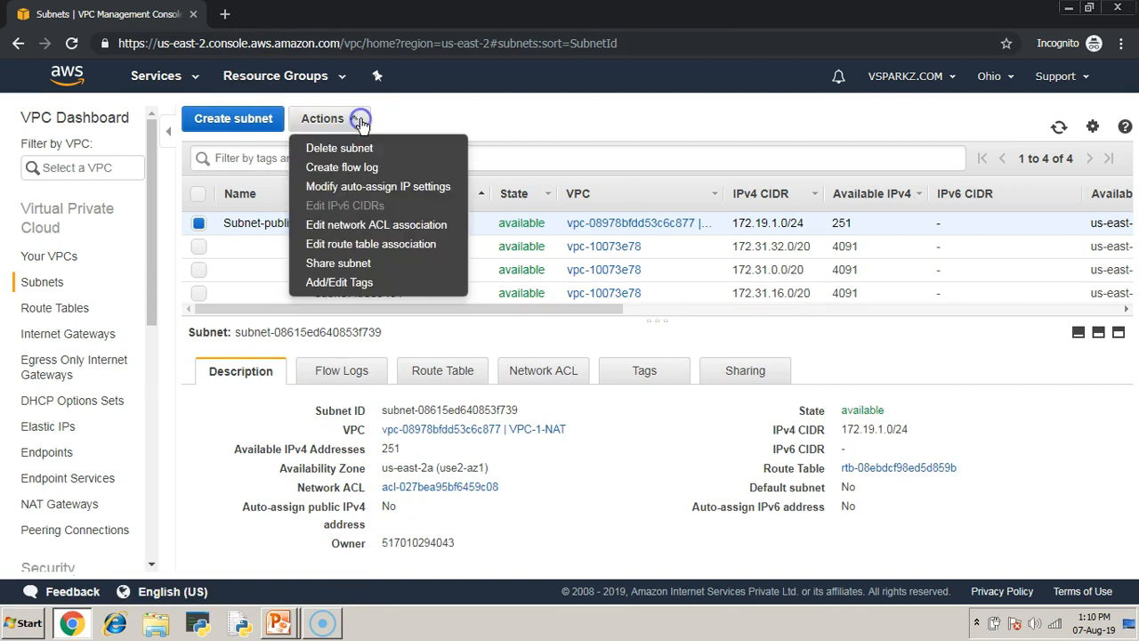
pyautogui.click(372, 189)
pyautogui.click(252, 276)
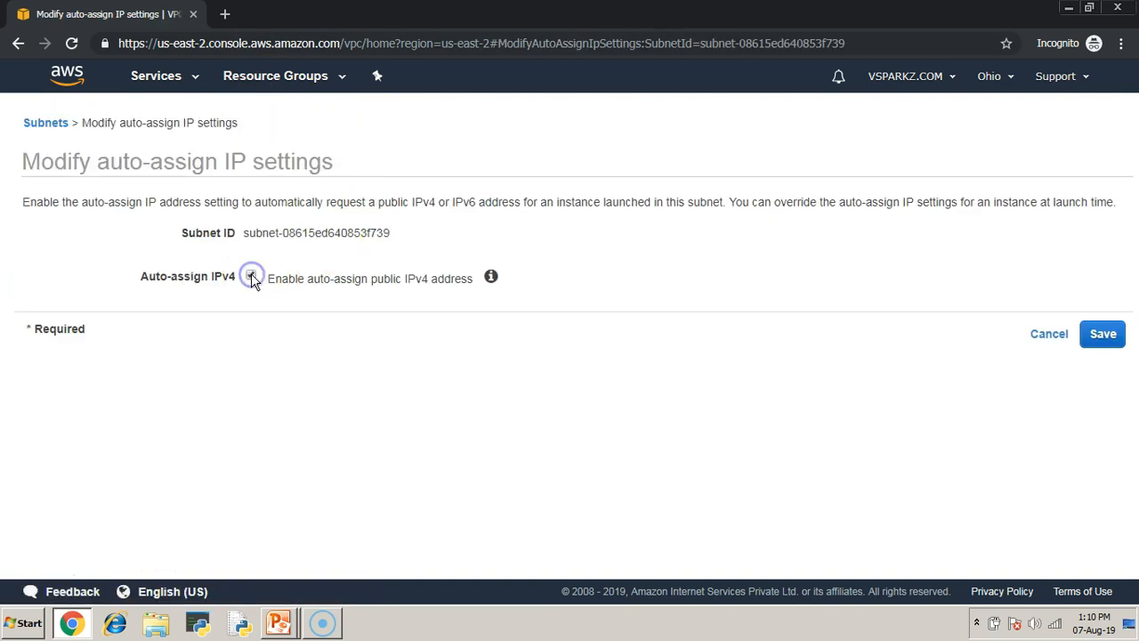
pyautogui.click(1101, 332)
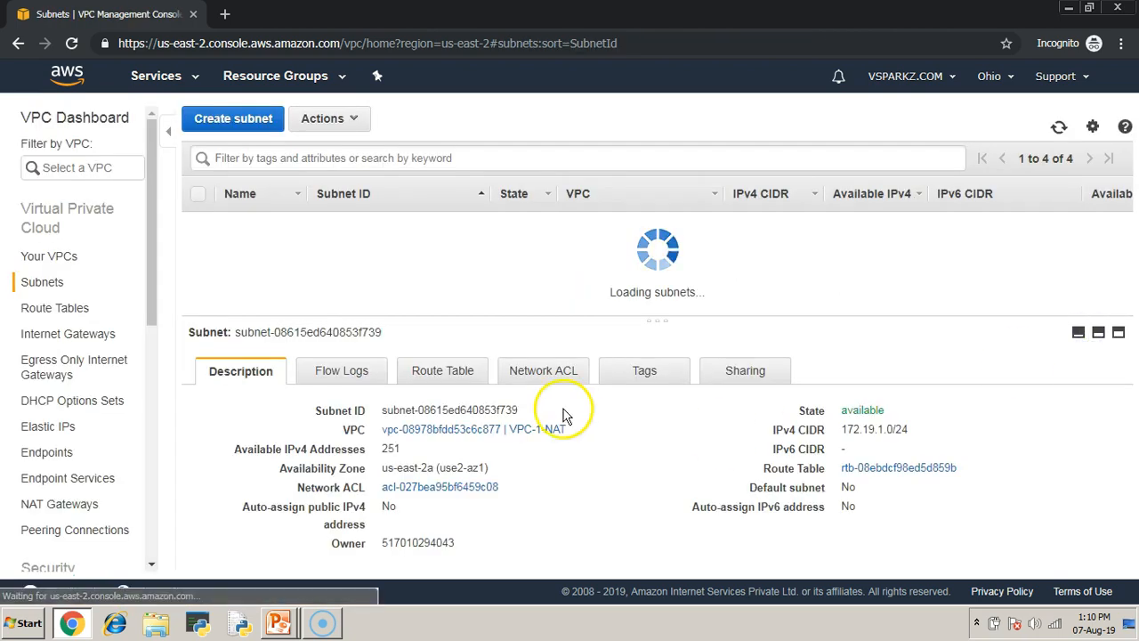
pyautogui.moveTo(659, 322); pyautogui.dragTo(666, 386)
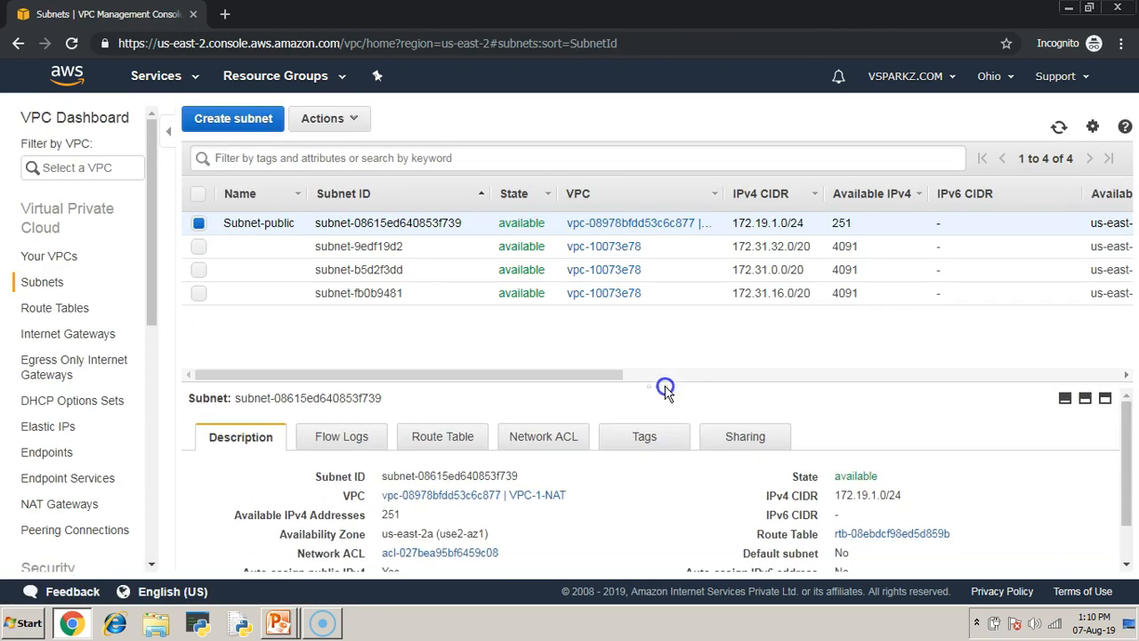
# - Create a subnet named Subnet-private in VPC-1-NAT, zone us-east-2a, with IPv4 CIDR block 172.19.2.0/24, and widen the subnet list's Name column
pyautogui.click(239, 125)
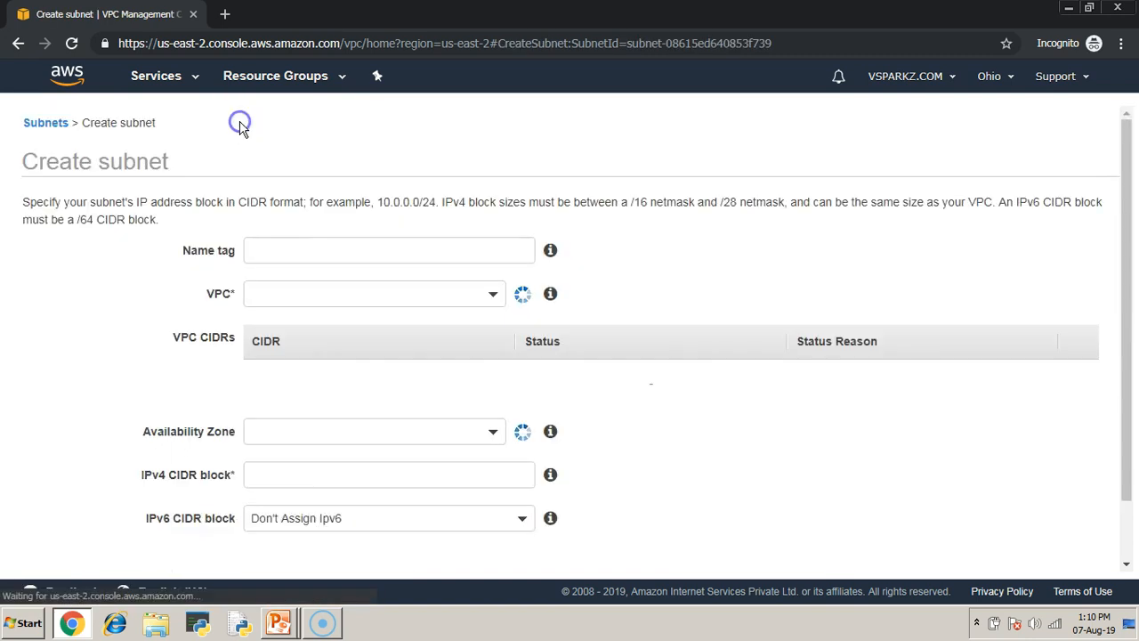
pyautogui.click(297, 250)
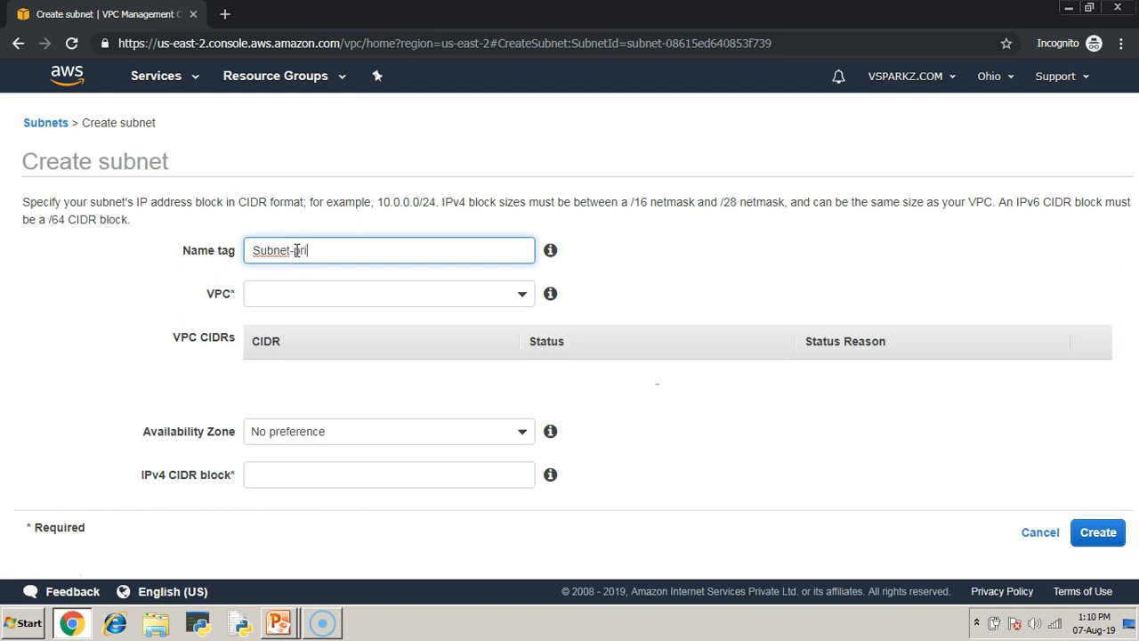
pyautogui.click(524, 296)
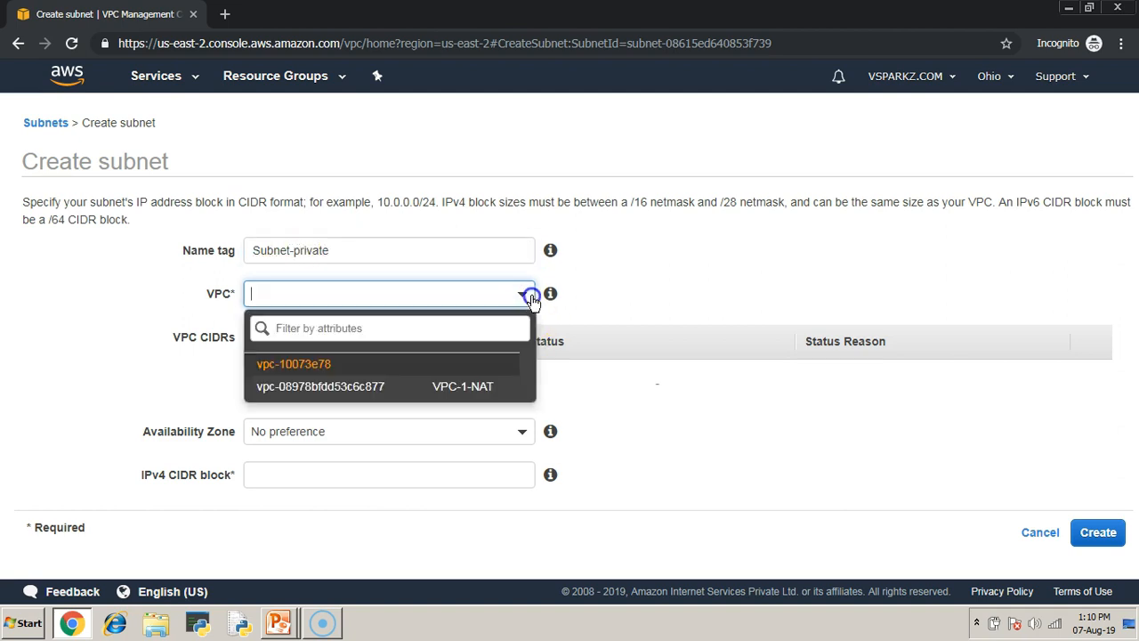
pyautogui.click(365, 391)
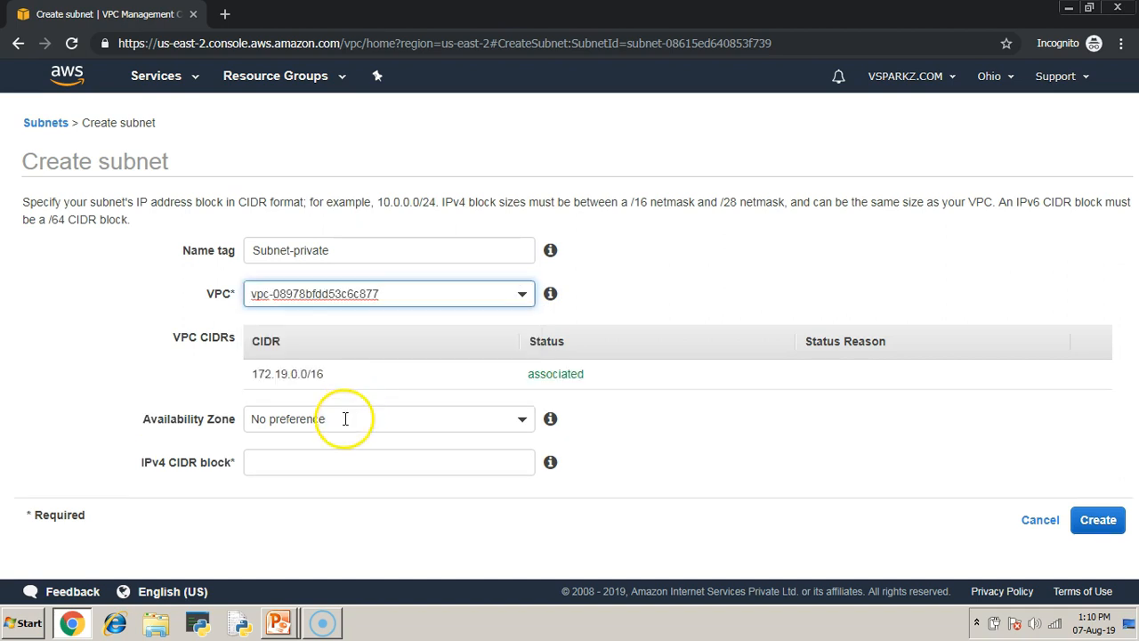
pyautogui.click(343, 418)
pyautogui.click(294, 527)
pyautogui.click(302, 461)
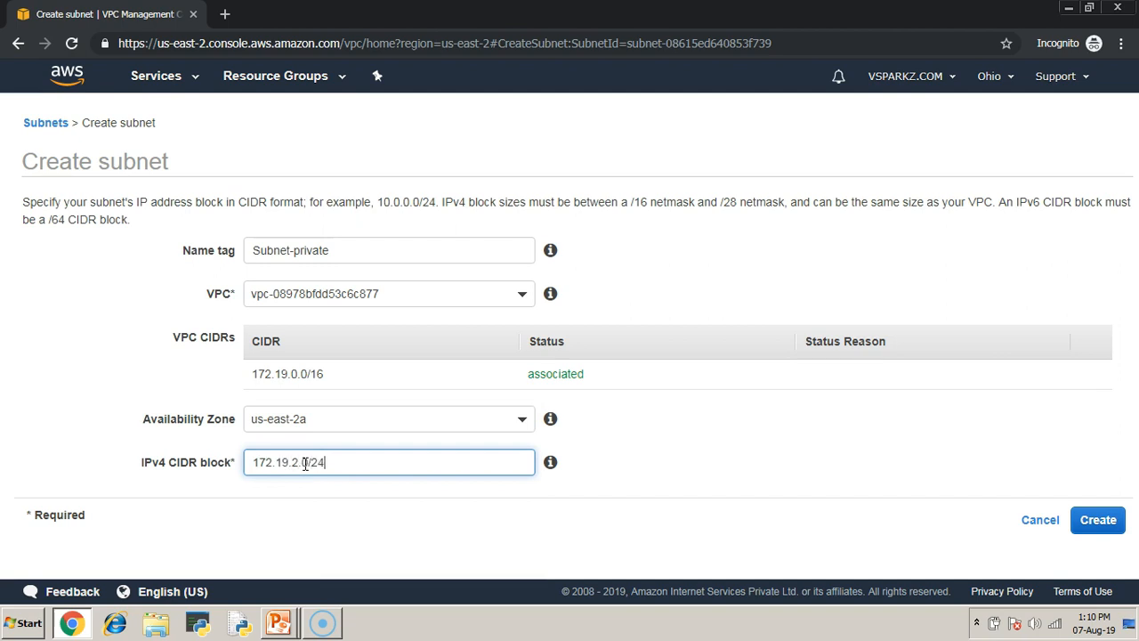
pyautogui.click(1098, 520)
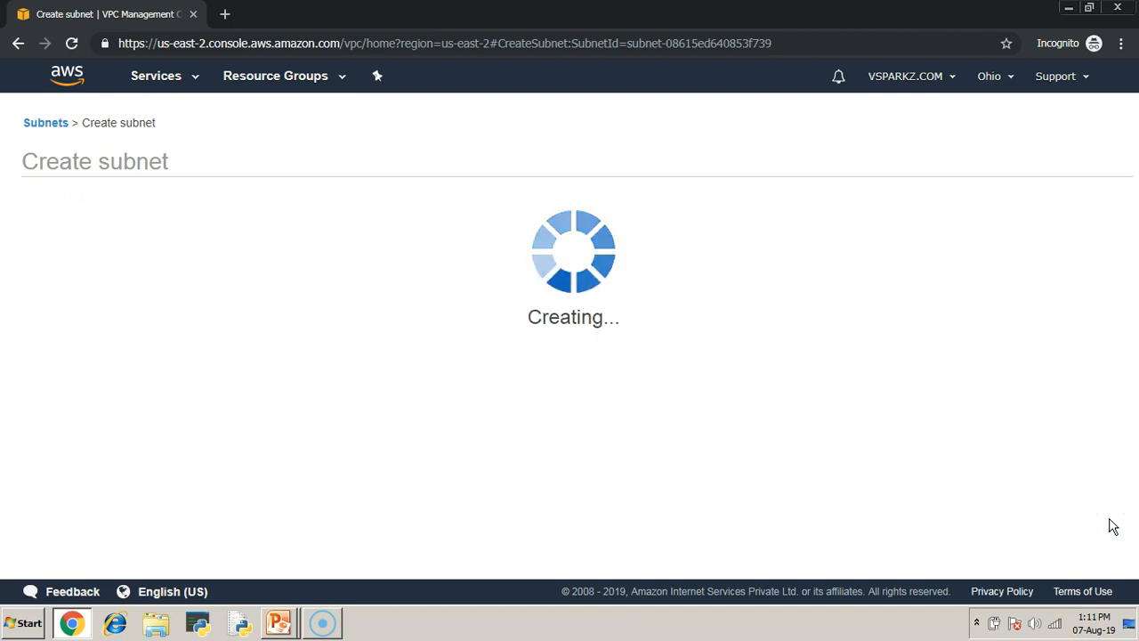
pyautogui.click(784, 317)
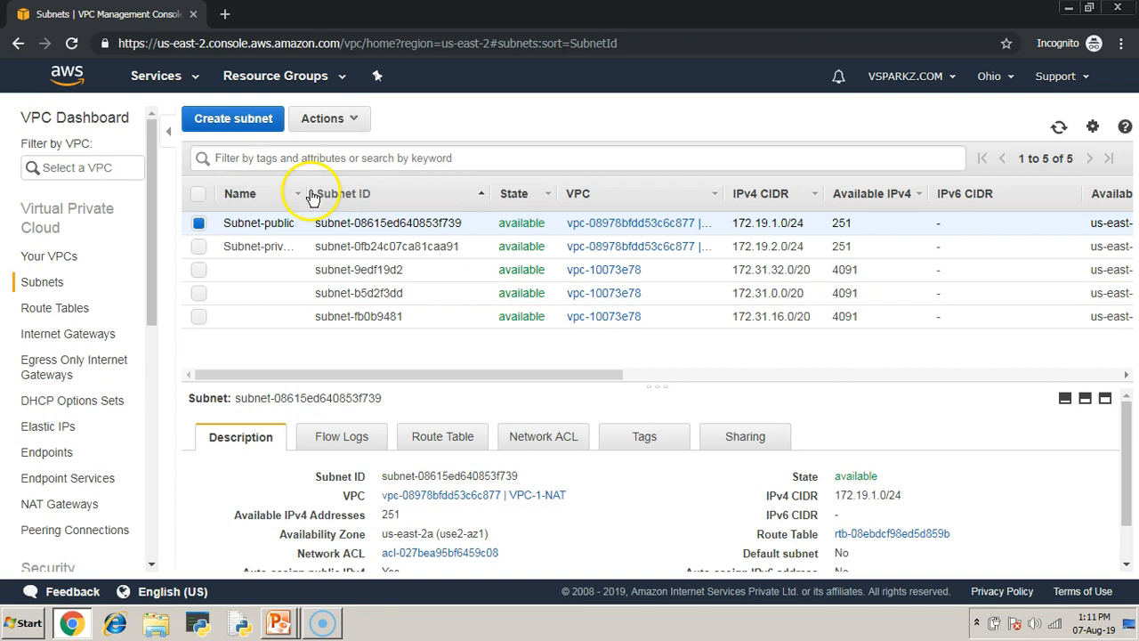
pyautogui.moveTo(300, 190); pyautogui.dragTo(332, 207)
# - Switch to the PowerPoint slide show, advance to the Step 3 slide on the public subnet's route table, and return to the VPC console
pyautogui.hotkey('alt', 'Tab')
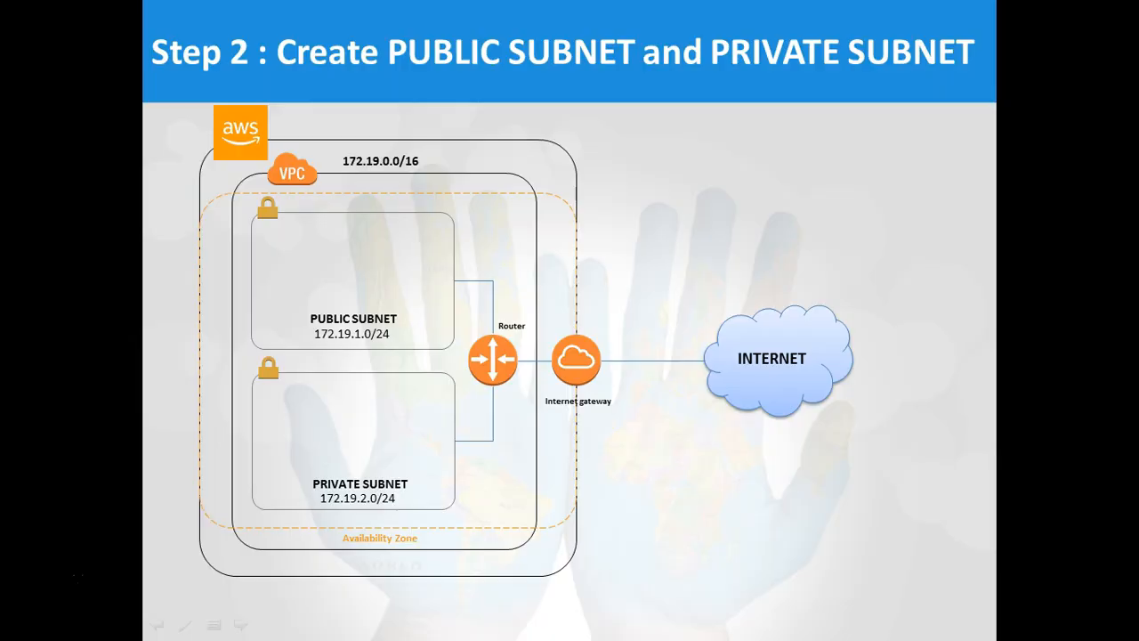
pyautogui.click(685, 317)
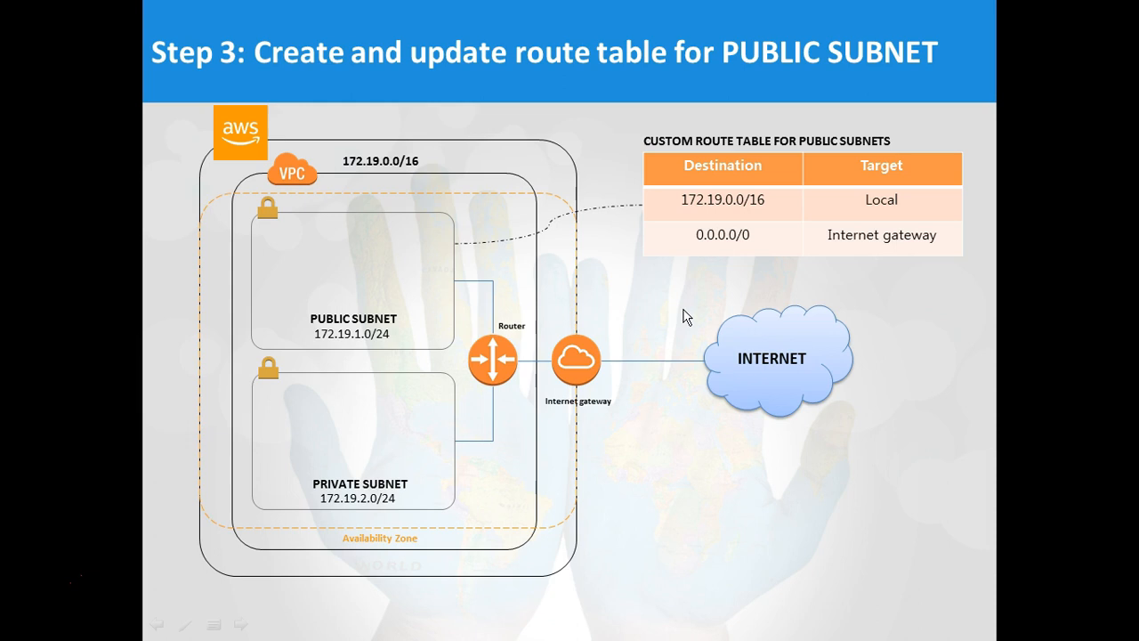
pyautogui.hotkey('alt', 'Tab')
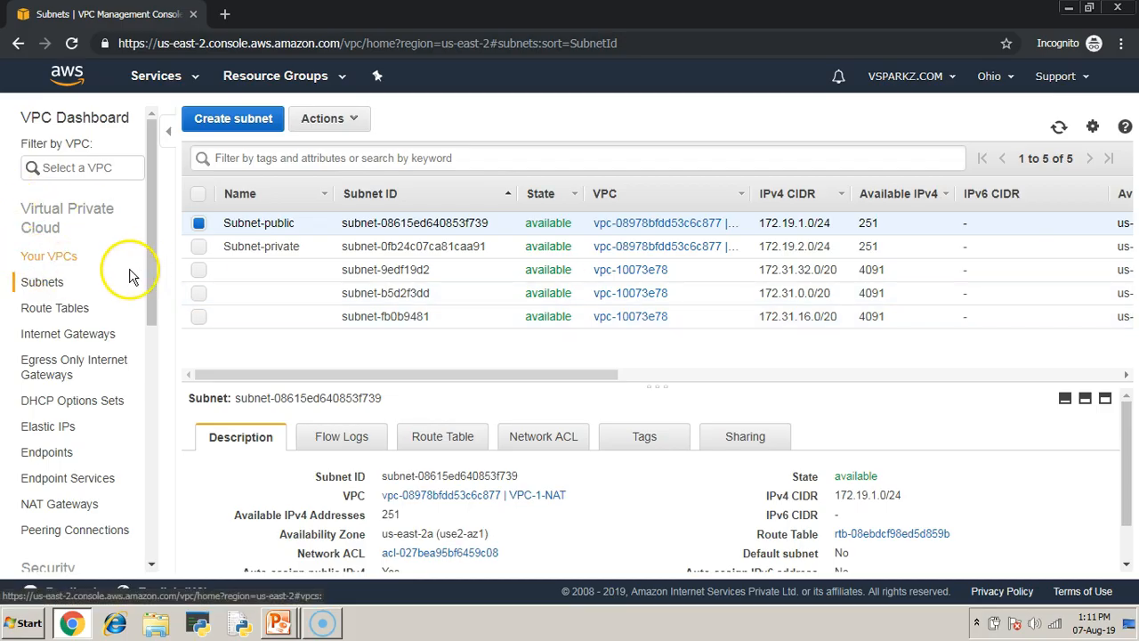
# - Open the route table list, widen its VPC ID column, and examine the summary of VPC-1-NAT's main route table
pyautogui.click(73, 308)
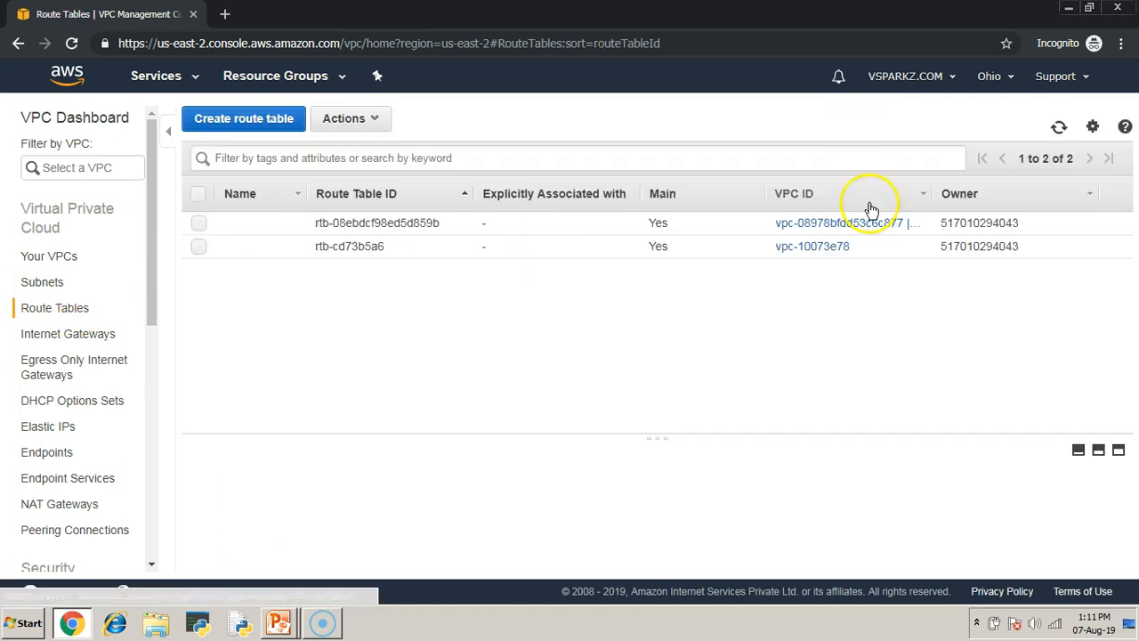
pyautogui.moveTo(930, 194); pyautogui.dragTo(1009, 194)
pyautogui.moveTo(654, 425); pyautogui.dragTo(666, 327)
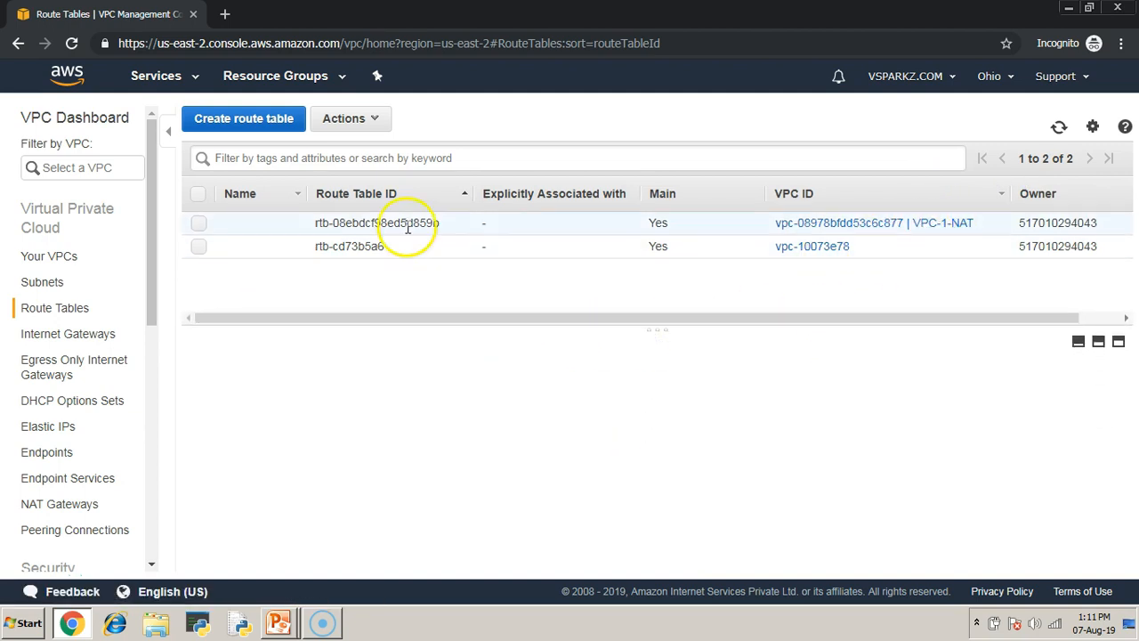
pyautogui.click(652, 225)
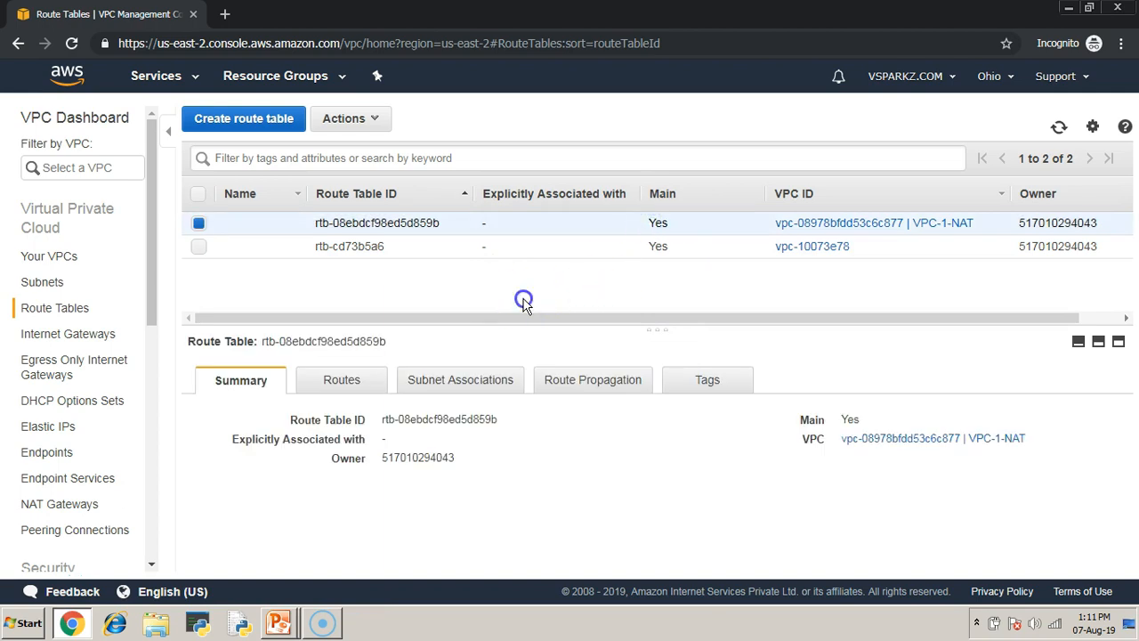
pyautogui.click(199, 222)
# - Create a route table named Public-routetable in VPC-1-NAT
pyautogui.click(238, 122)
pyautogui.click(292, 228)
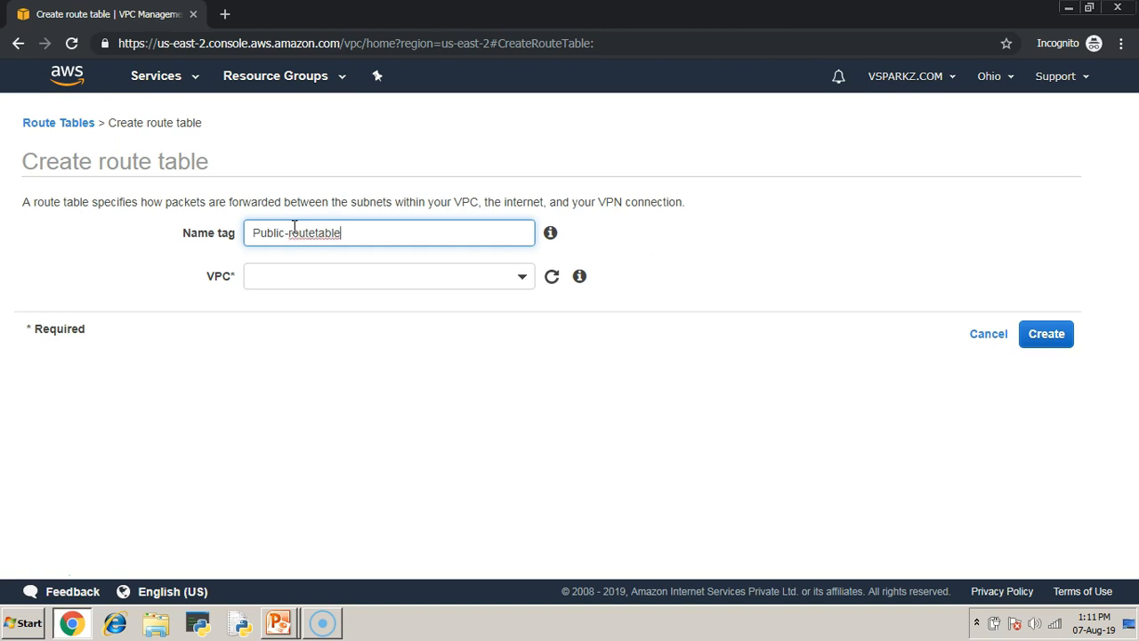
pyautogui.click(519, 282)
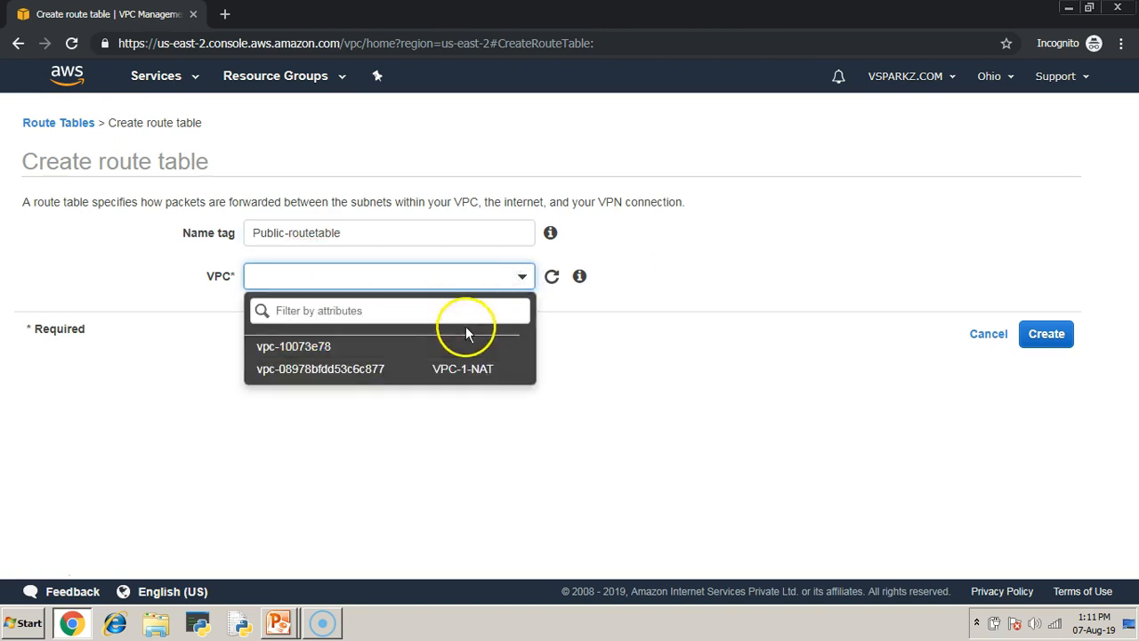
pyautogui.click(457, 370)
pyautogui.click(1048, 336)
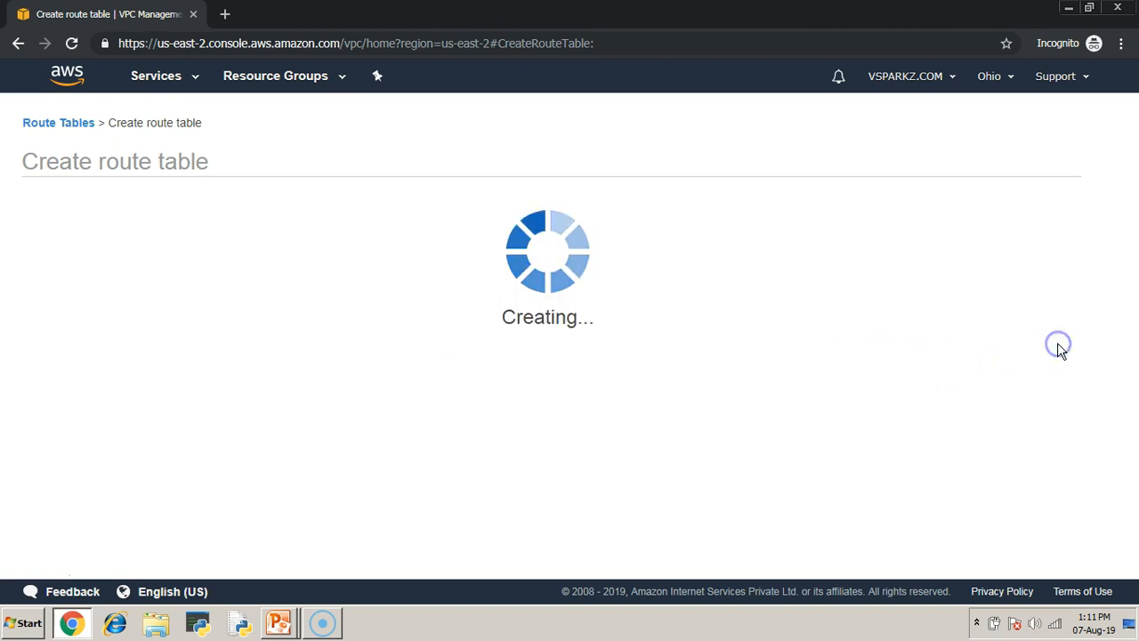
pyautogui.click(792, 313)
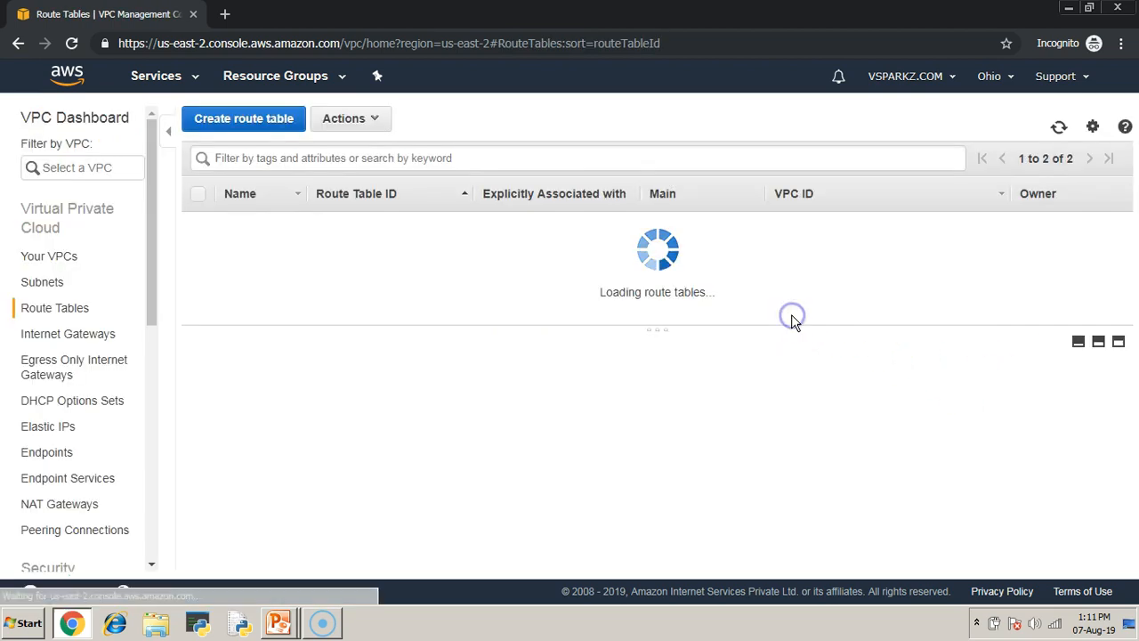
# - Associate Subnet-public with Public-routetable and save the subnet association
pyautogui.click(210, 247)
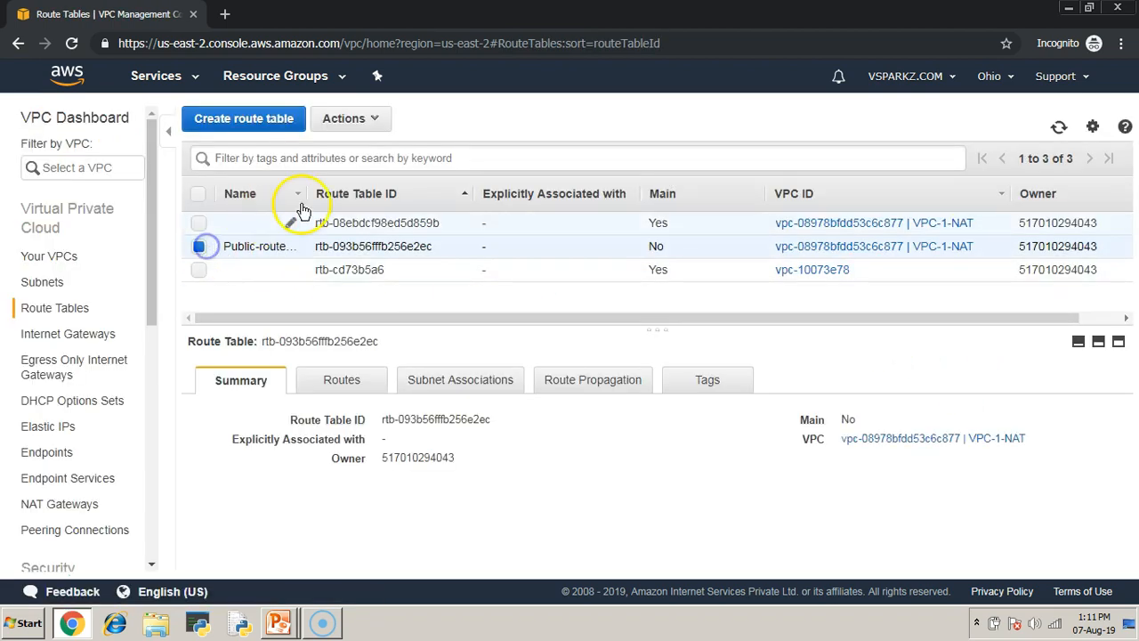
pyautogui.moveTo(306, 193); pyautogui.dragTo(346, 193)
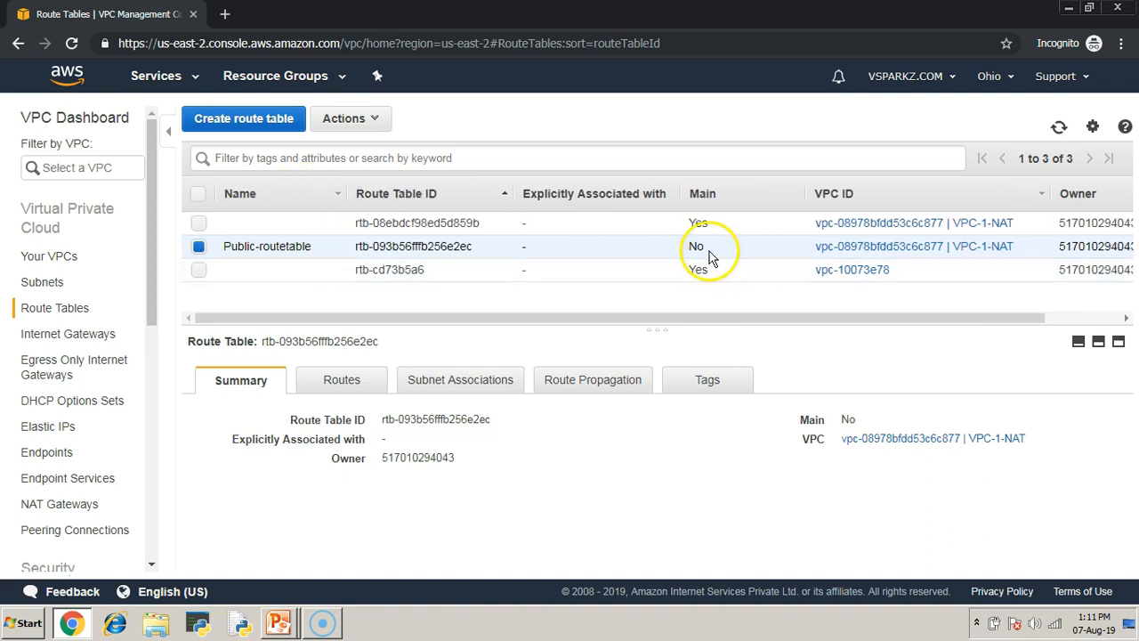
pyautogui.click(570, 484)
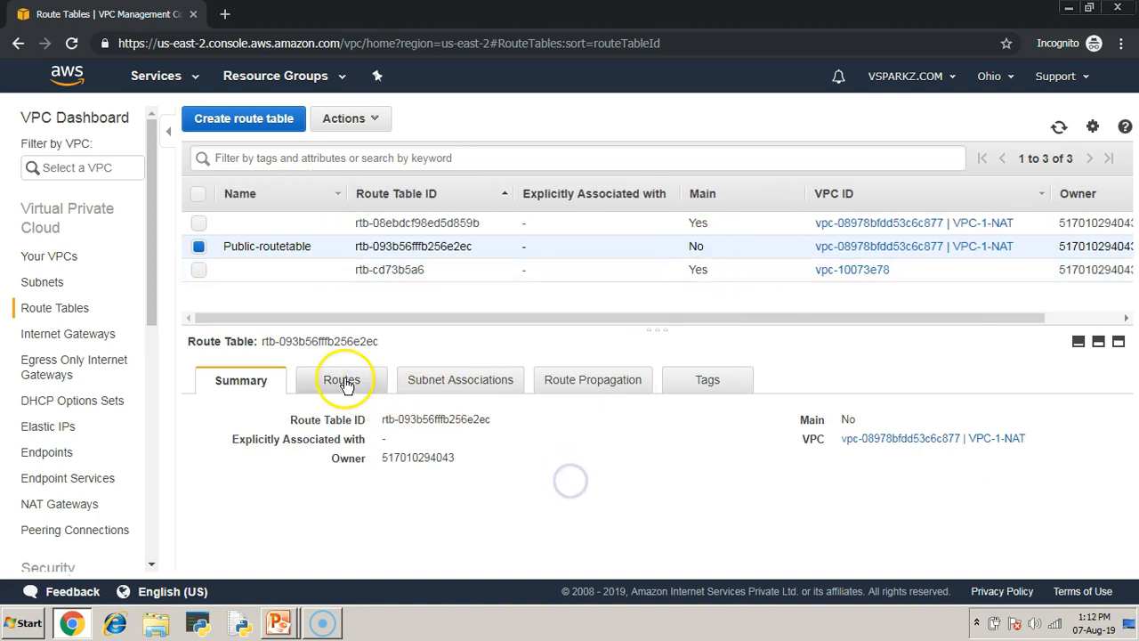
pyautogui.click(483, 378)
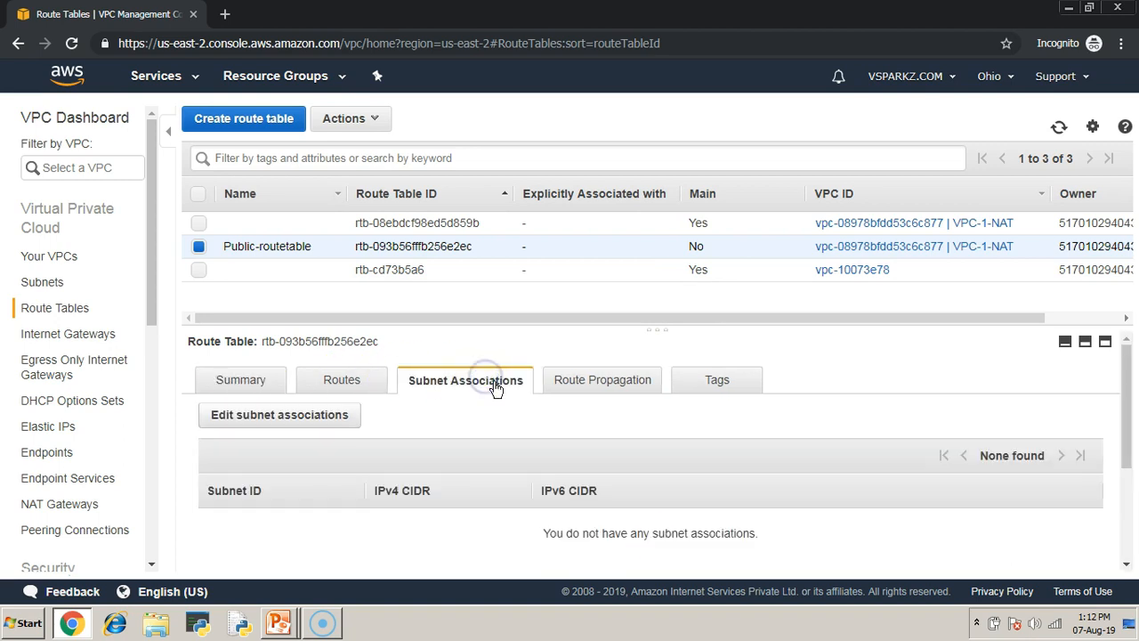
pyautogui.click(295, 417)
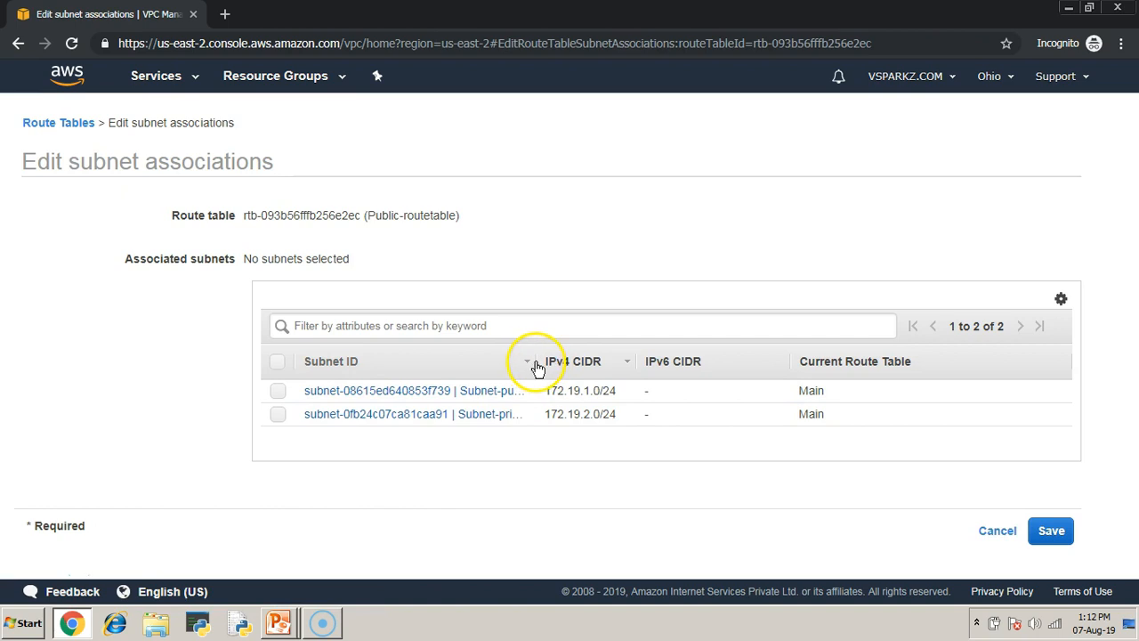
pyautogui.moveTo(532, 361); pyautogui.dragTo(600, 362)
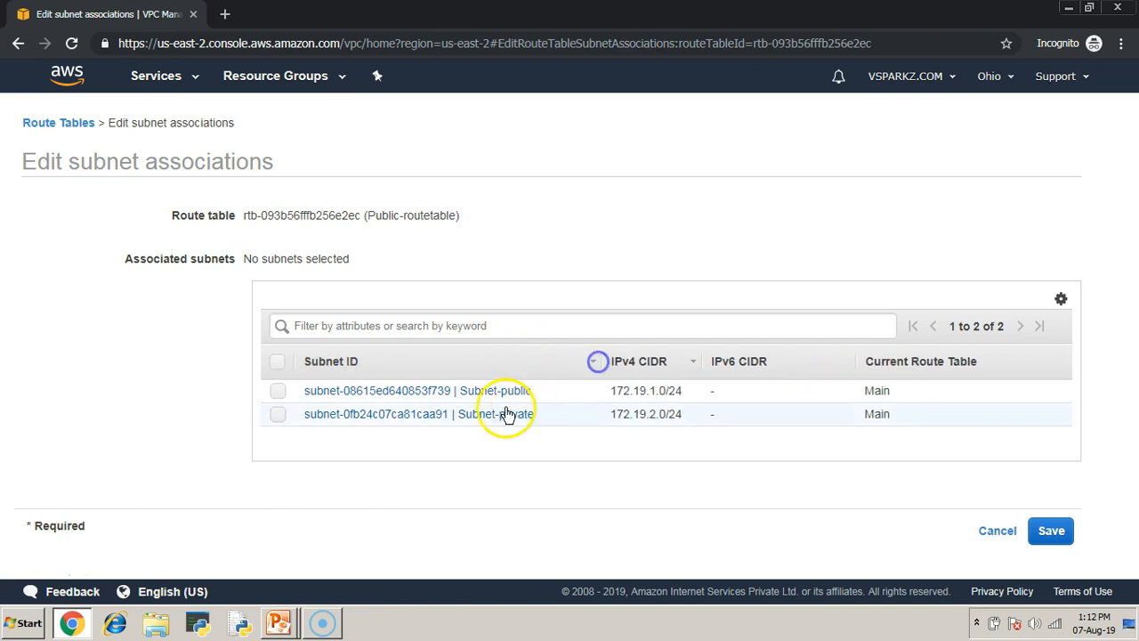
pyautogui.click(278, 391)
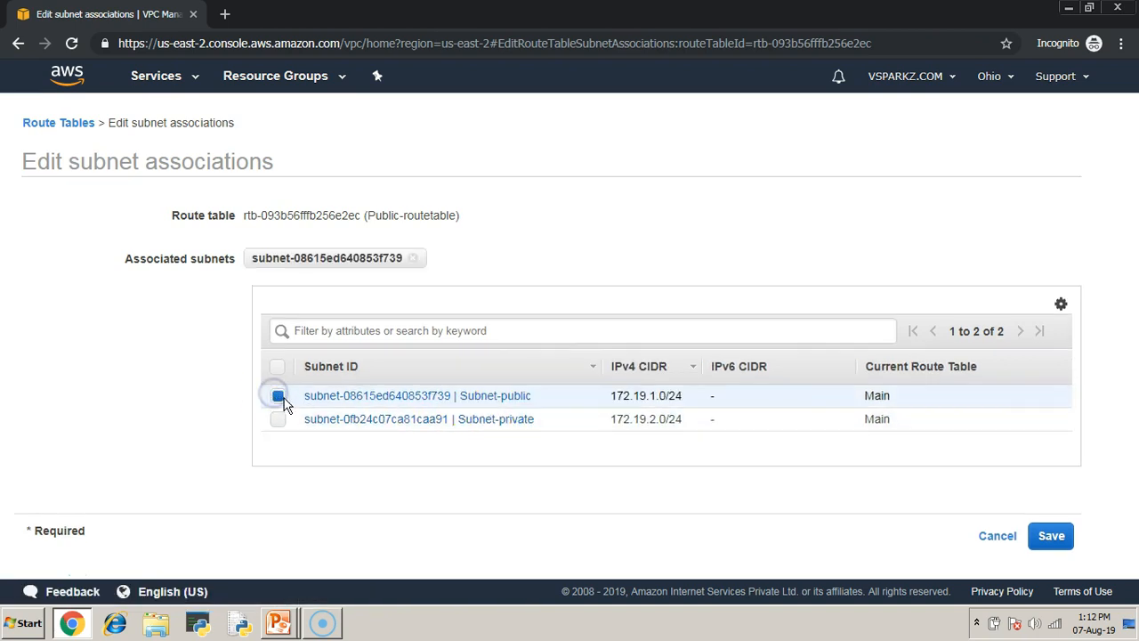
pyautogui.click(1051, 536)
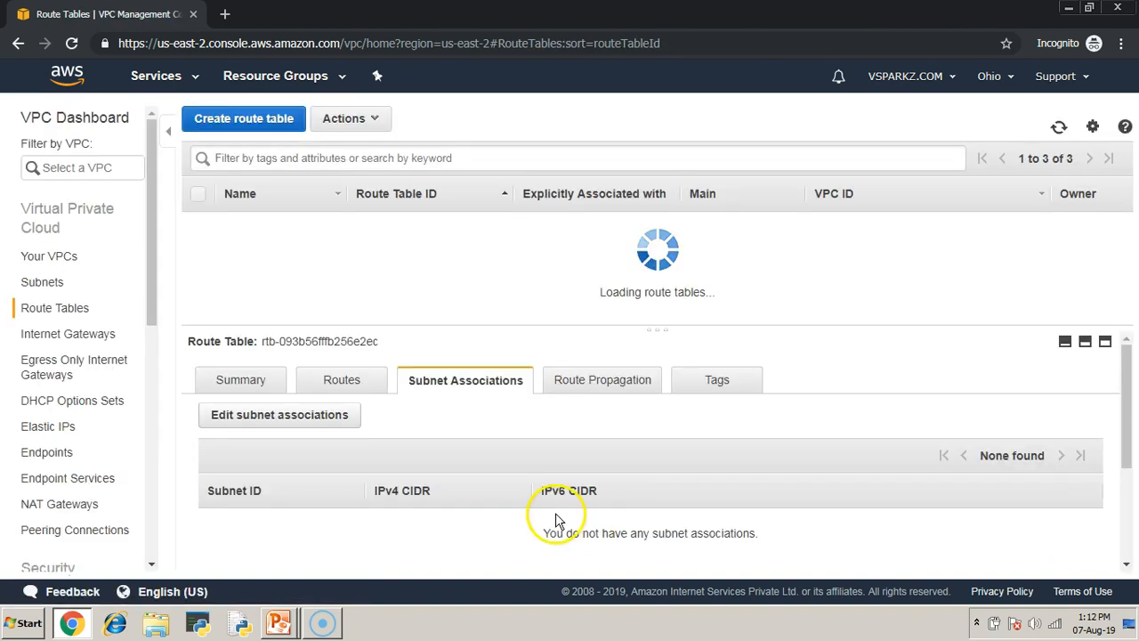
# - Add a new route row to Public-routetable with destination 0.0.0.0/0
pyautogui.click(339, 379)
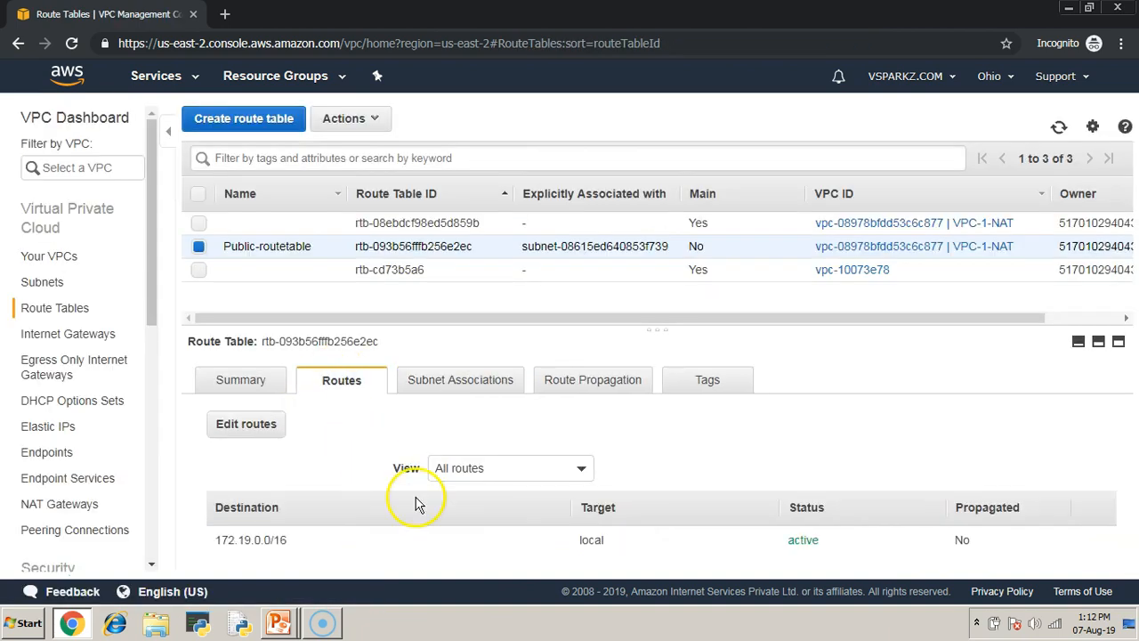
pyautogui.click(279, 425)
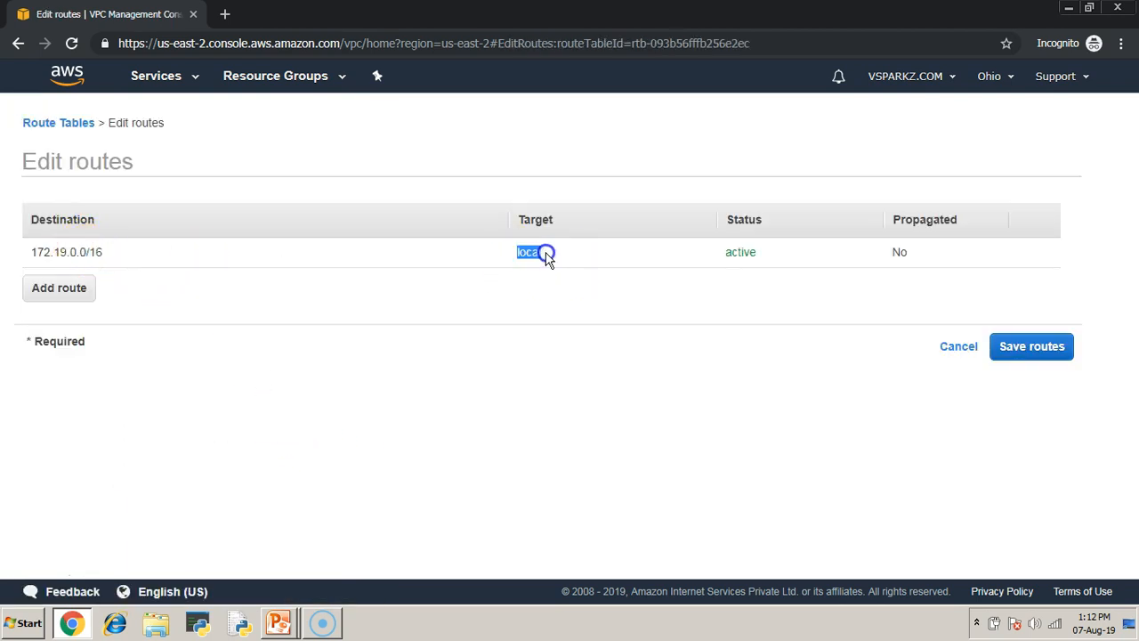
pyautogui.click(64, 295)
pyautogui.click(123, 285)
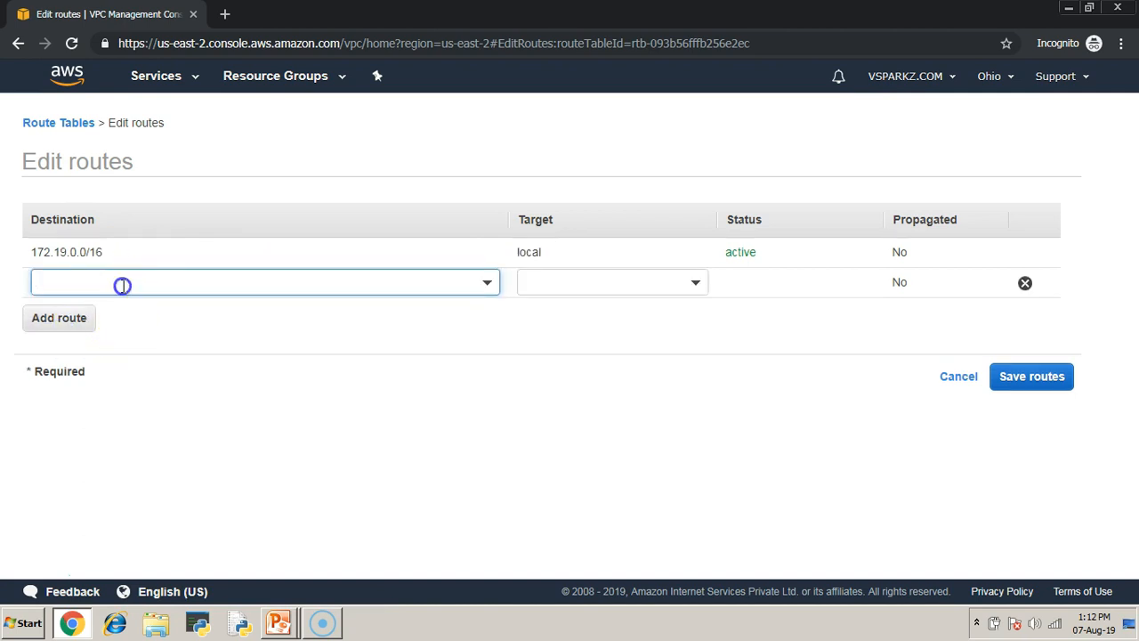
pyautogui.write('0.0.0.0')
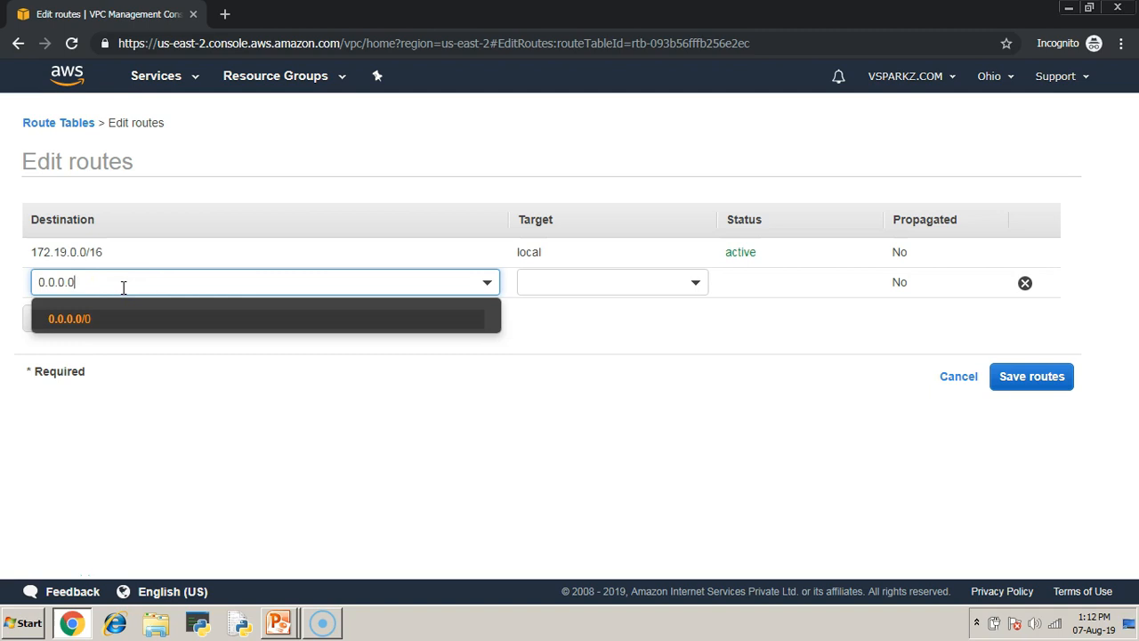
pyautogui.write('/0')
pyautogui.click(381, 436)
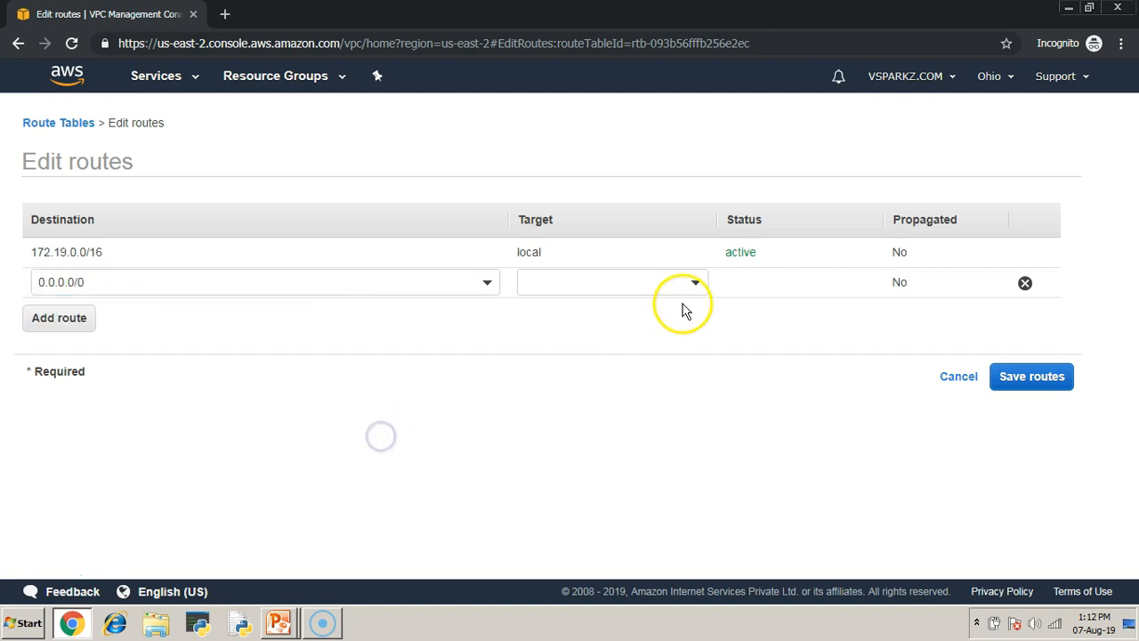
# - Re-enter the new route's destination as 0.0.0.0/0
pyautogui.click(458, 282)
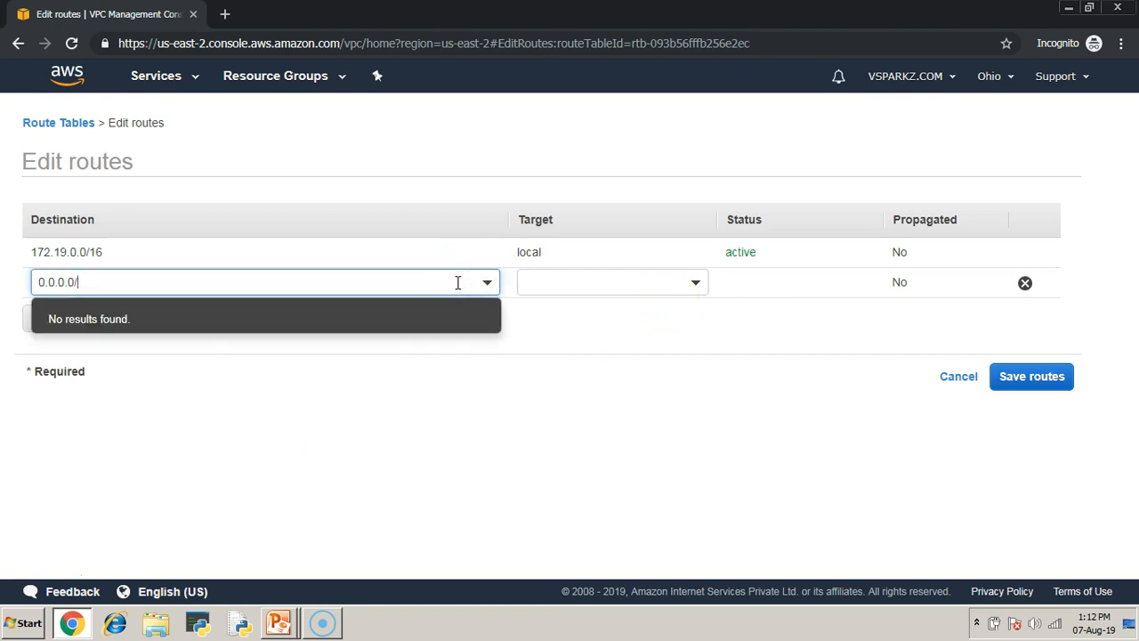
pyautogui.press('BackSpace')
pyautogui.click(127, 326)
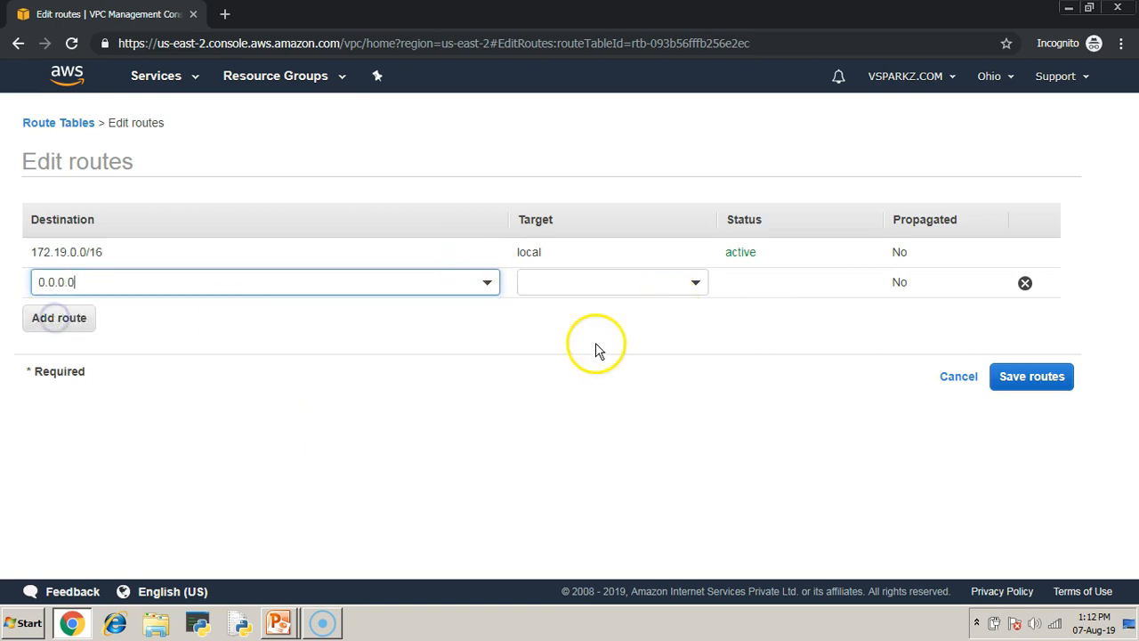
pyautogui.click(362, 285)
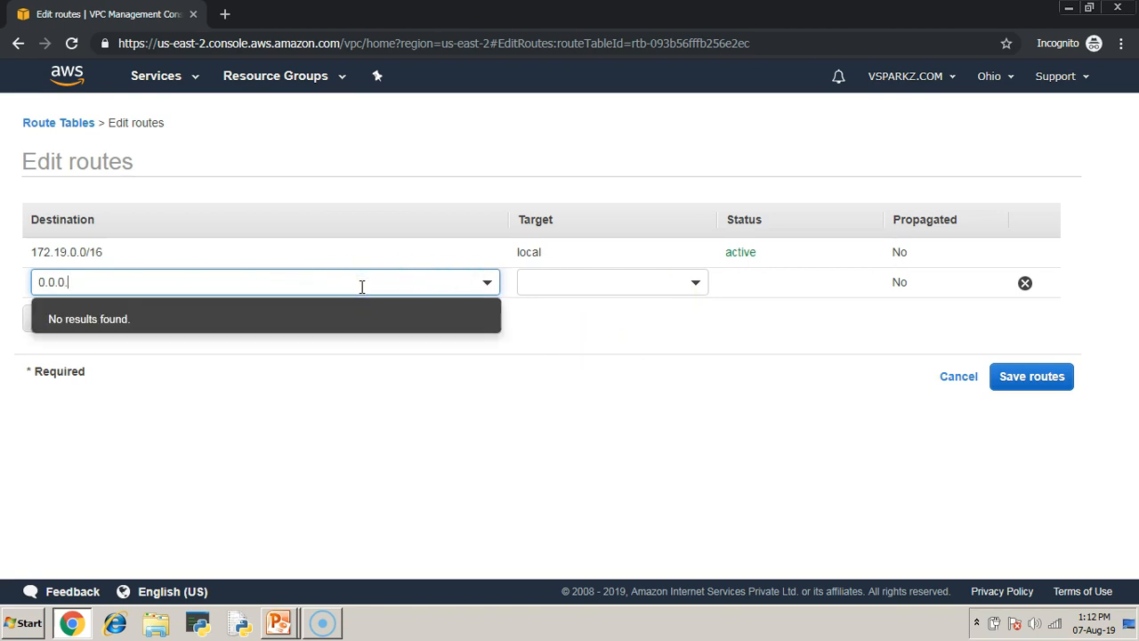
pyautogui.click(85, 320)
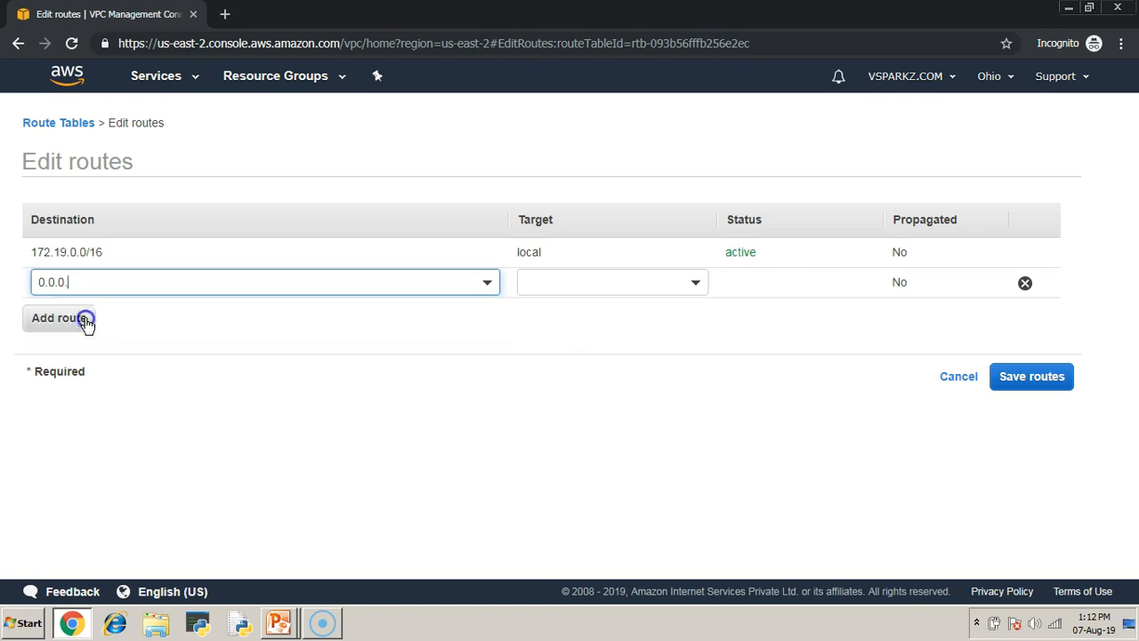
pyautogui.click(102, 281)
pyautogui.write('0/0')
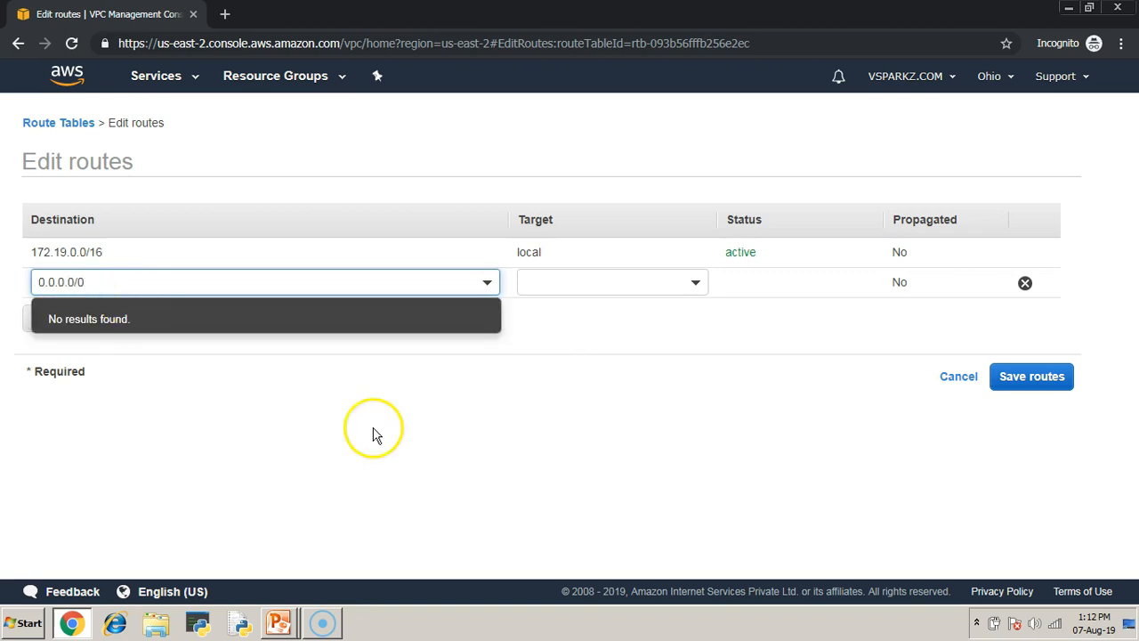
# - Set the 0.0.0.0/0 route's target to the internet gateway IGW-1 and save the routes
pyautogui.click(434, 457)
pyautogui.click(697, 286)
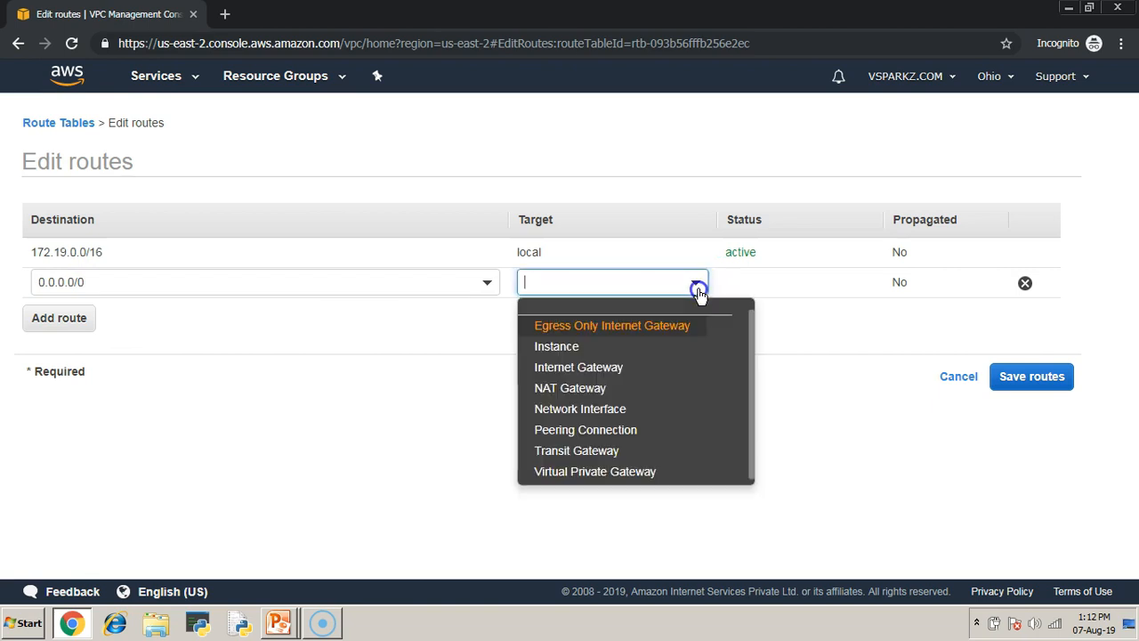
pyautogui.click(604, 367)
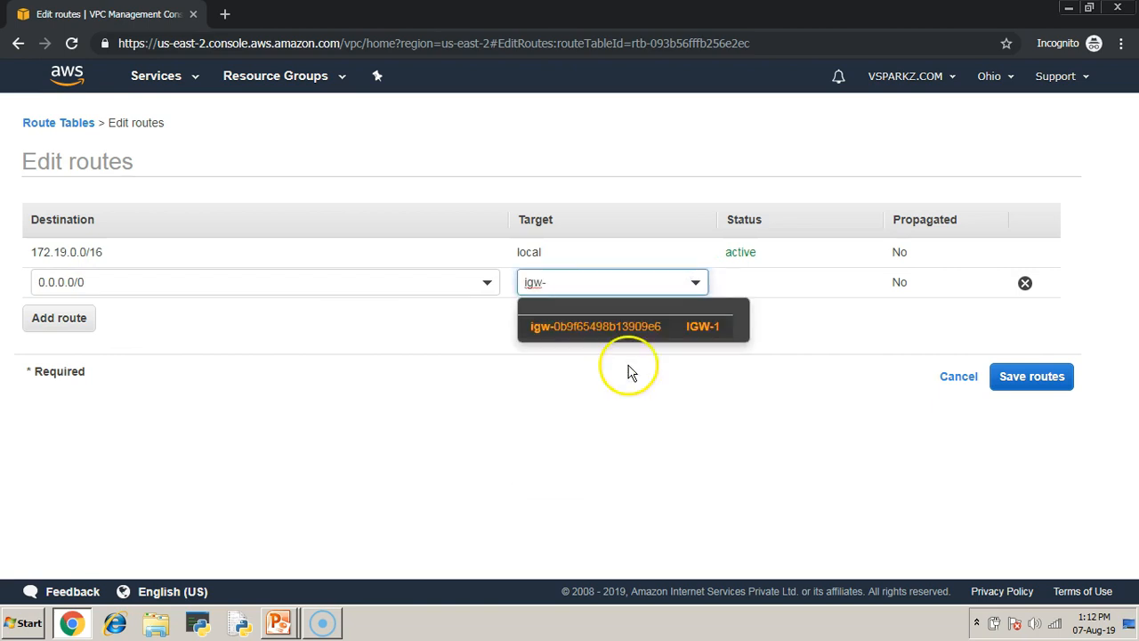
pyautogui.click(699, 326)
pyautogui.click(1031, 388)
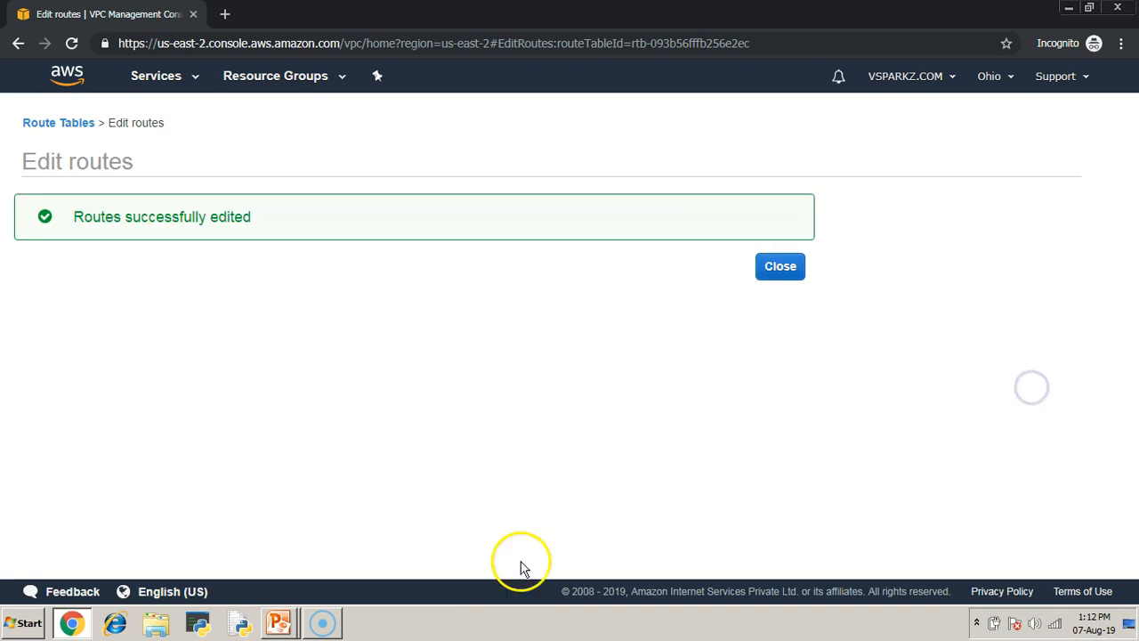
pyautogui.click(780, 269)
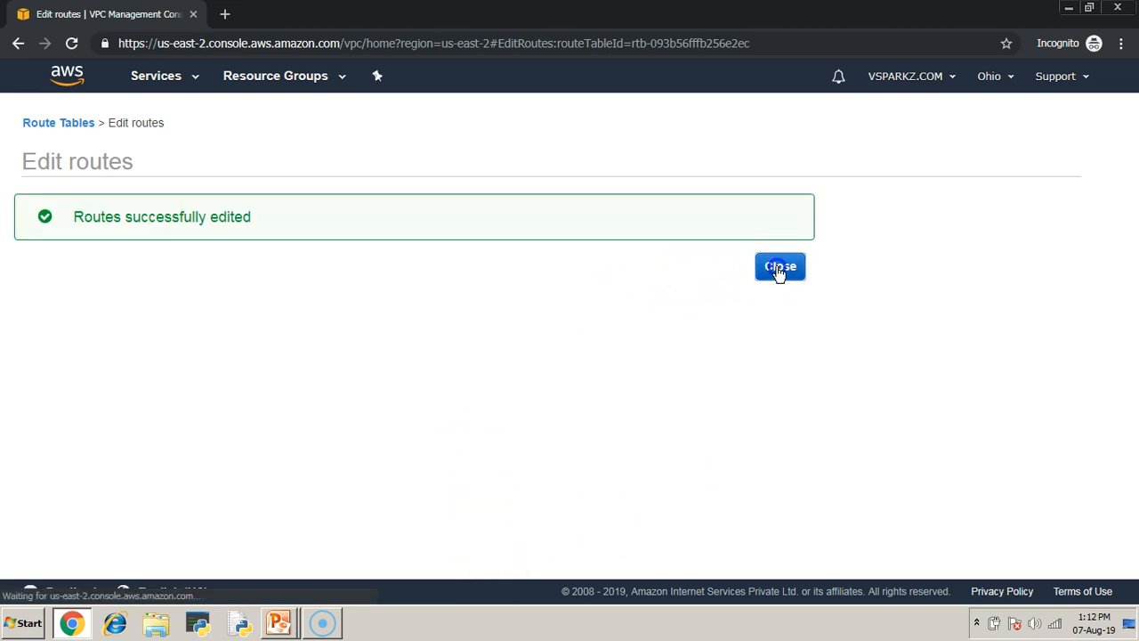
# - Switch to the PowerPoint slideshow, review the Step 3 and Step 4 diagrams, and return to the AWS console in Chrome
pyautogui.hotkey('alt', 'Tab')
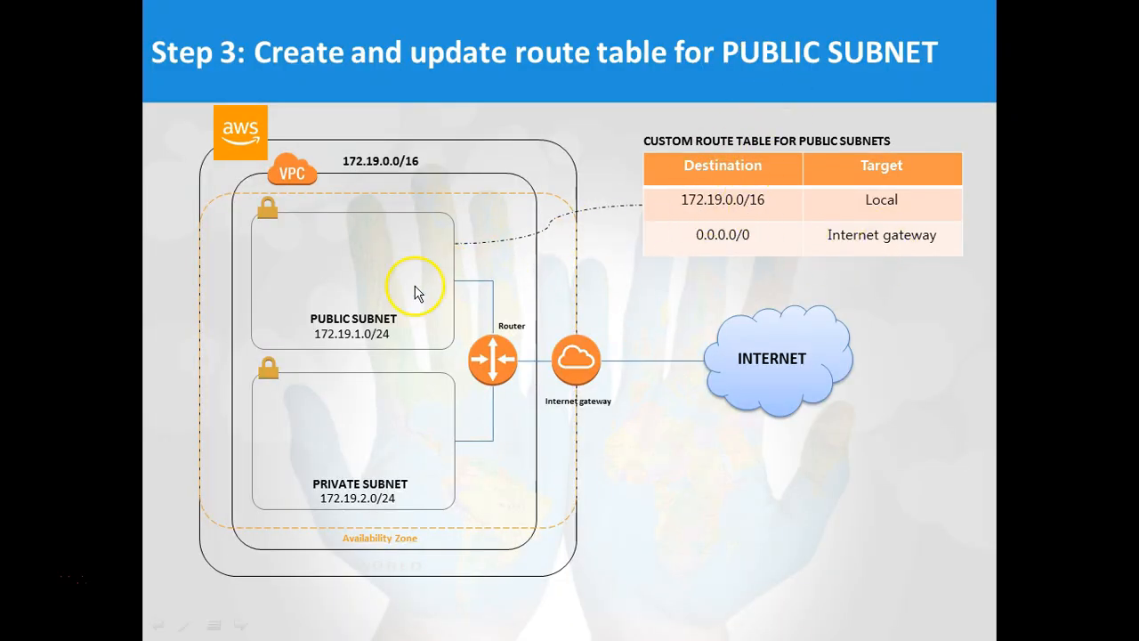
pyautogui.click(620, 446)
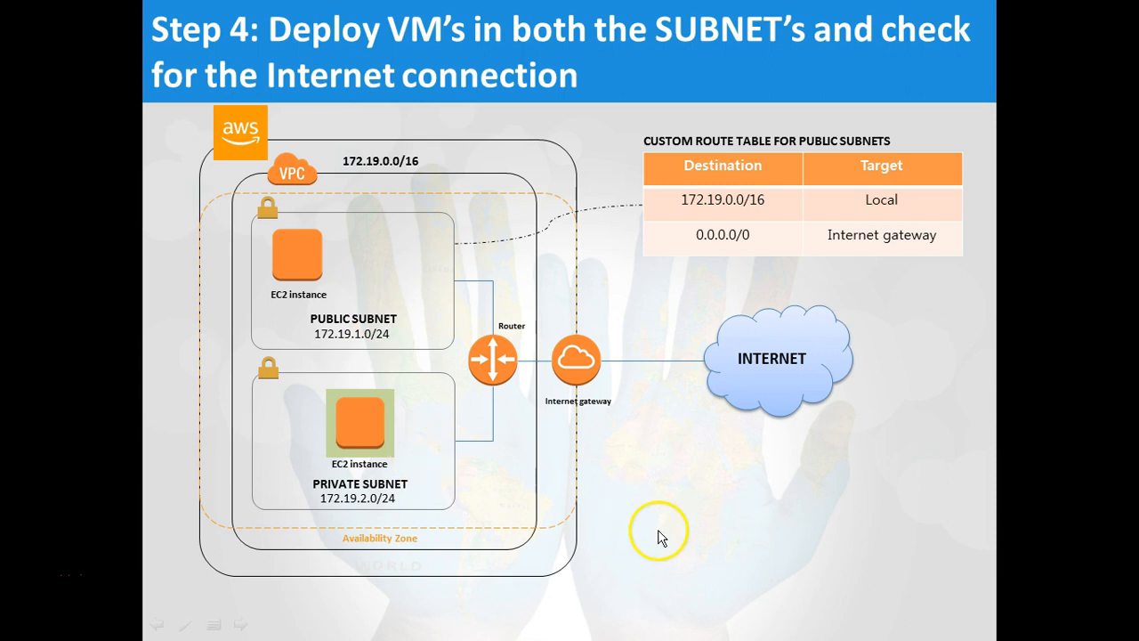
pyautogui.hotkey('alt', 'Tab')
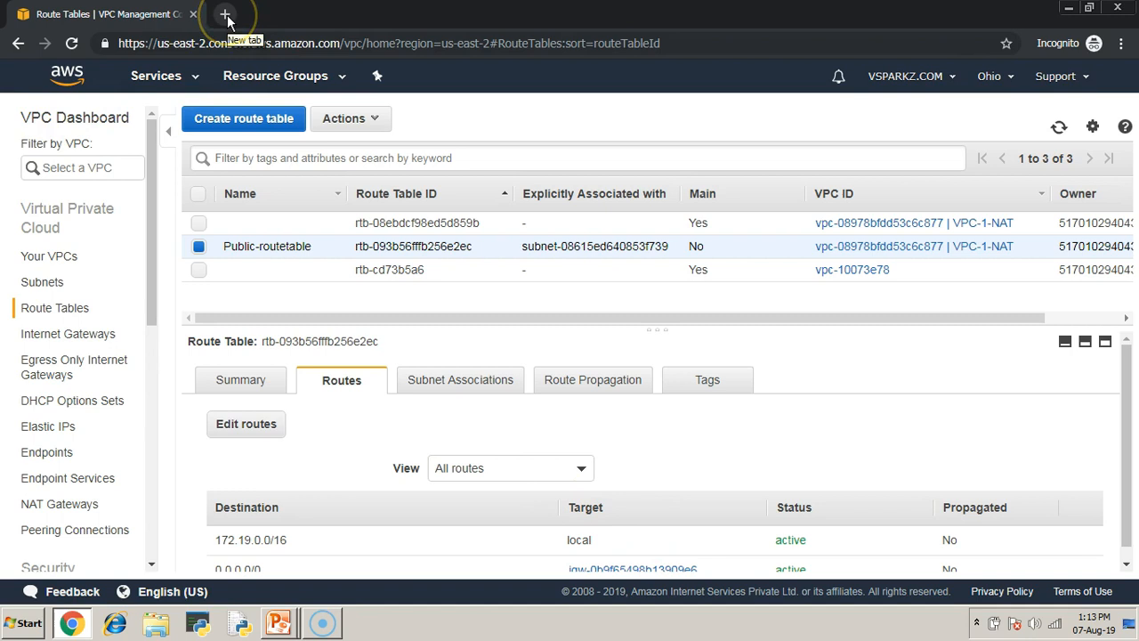
# - Open a second browser tab with the AWS console and go to the EC2 dashboard there
pyautogui.click(227, 47)
pyautogui.hotkey('ctrl', 'c')
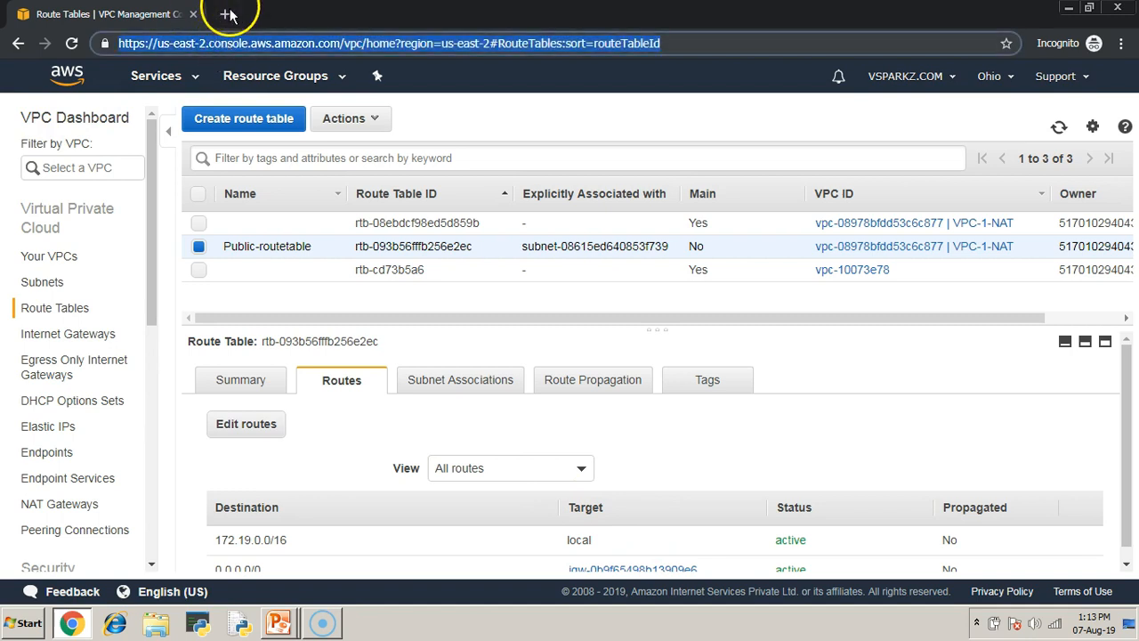
pyautogui.click(229, 14)
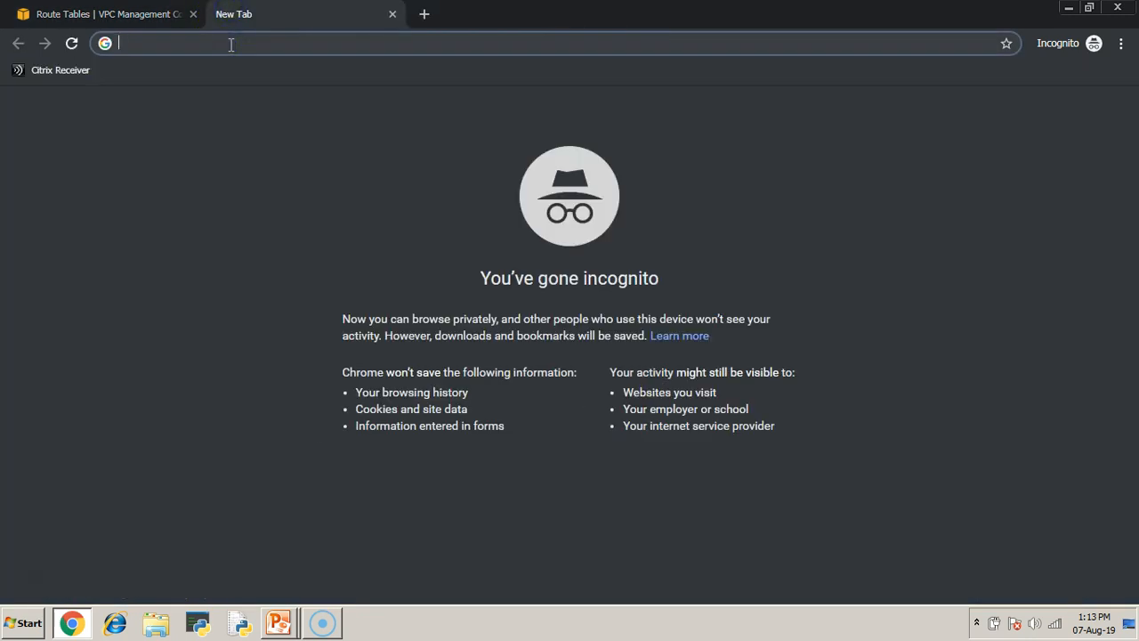
pyautogui.hotkey('ctrl', 'v')
pyautogui.press('Return')
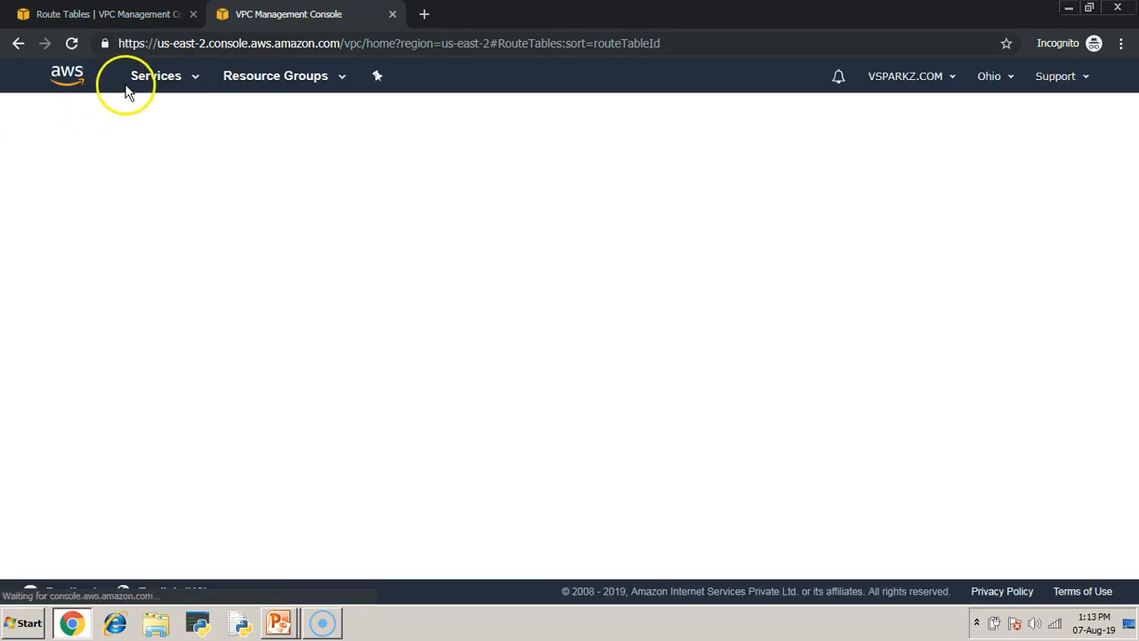
pyautogui.click(161, 78)
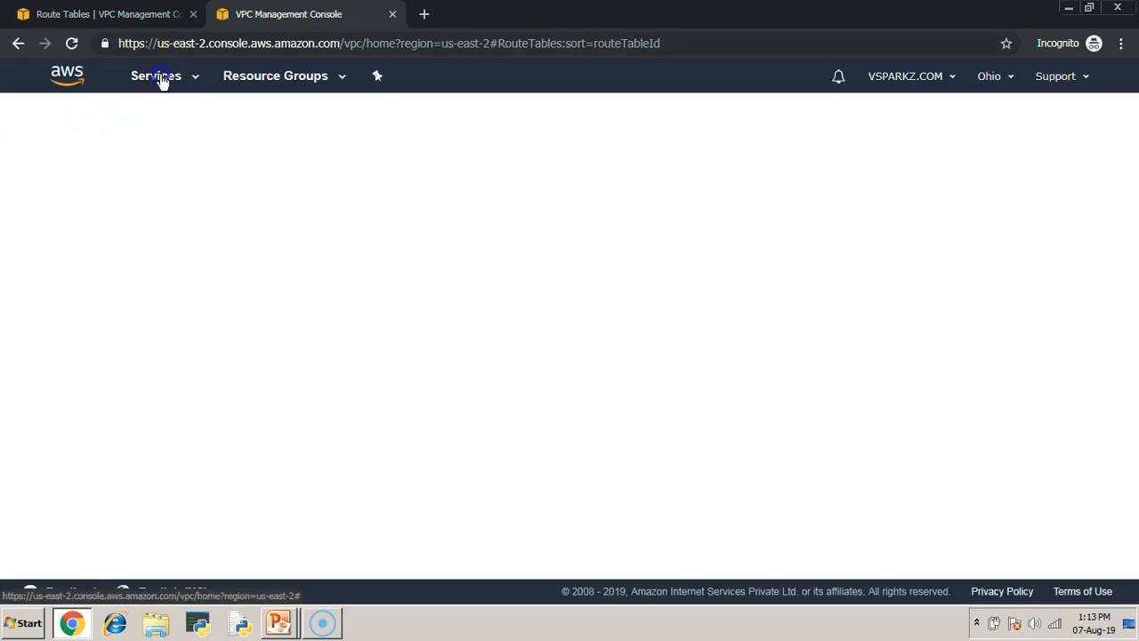
pyautogui.click(267, 212)
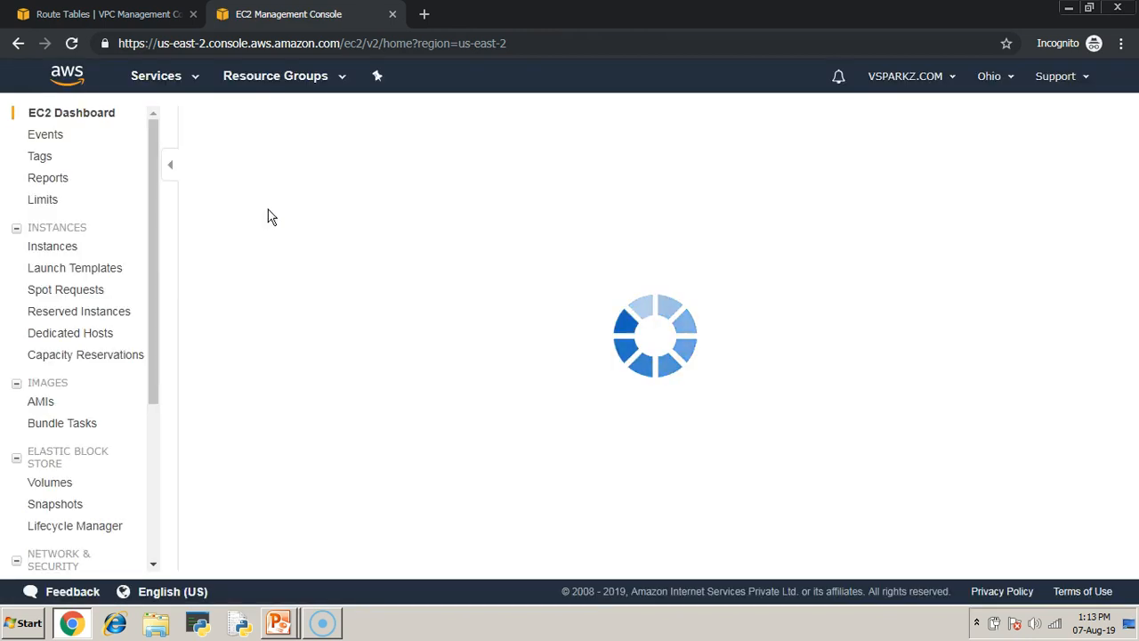
# - Examine the subnet list in the VPC console, including its further columns
pyautogui.click(108, 14)
pyautogui.click(48, 285)
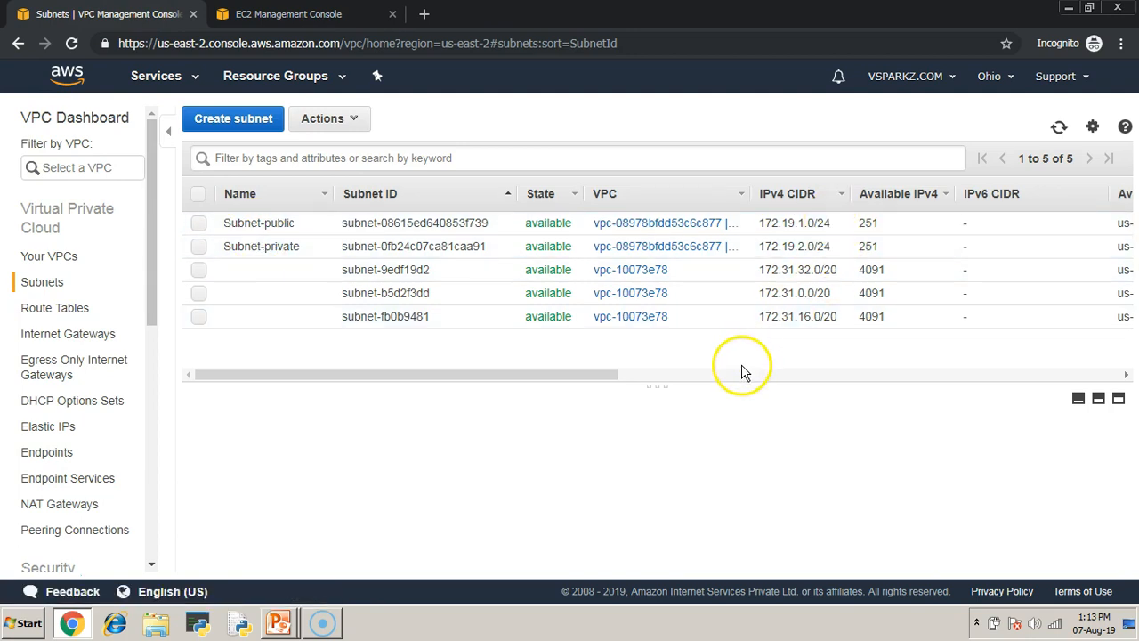
pyautogui.moveTo(554, 375); pyautogui.dragTo(483, 376)
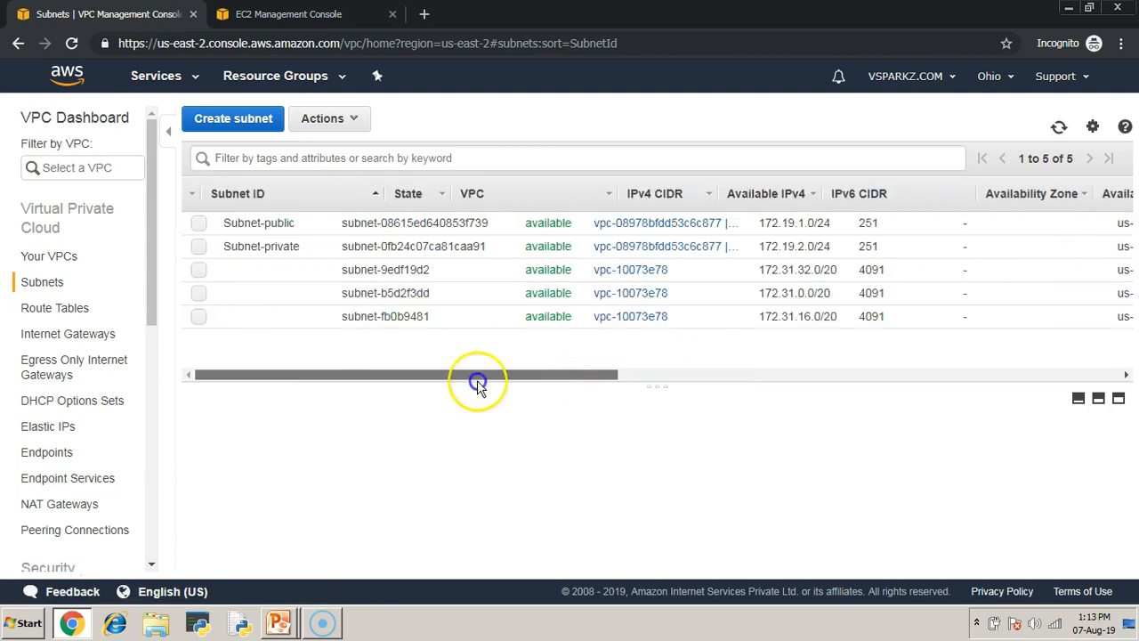
# - Start launching an EC2 instance, limit the images to free tier only, and choose Microsoft Windows Server 2012 R2 Base
pyautogui.click(285, 14)
pyautogui.click(246, 415)
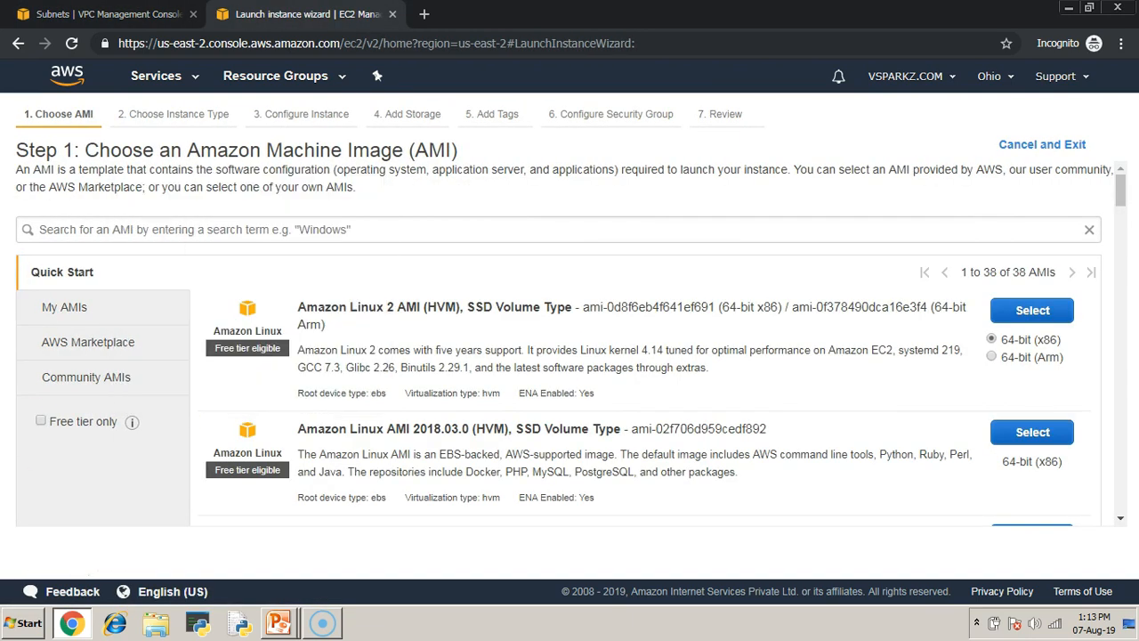
pyautogui.click(41, 422)
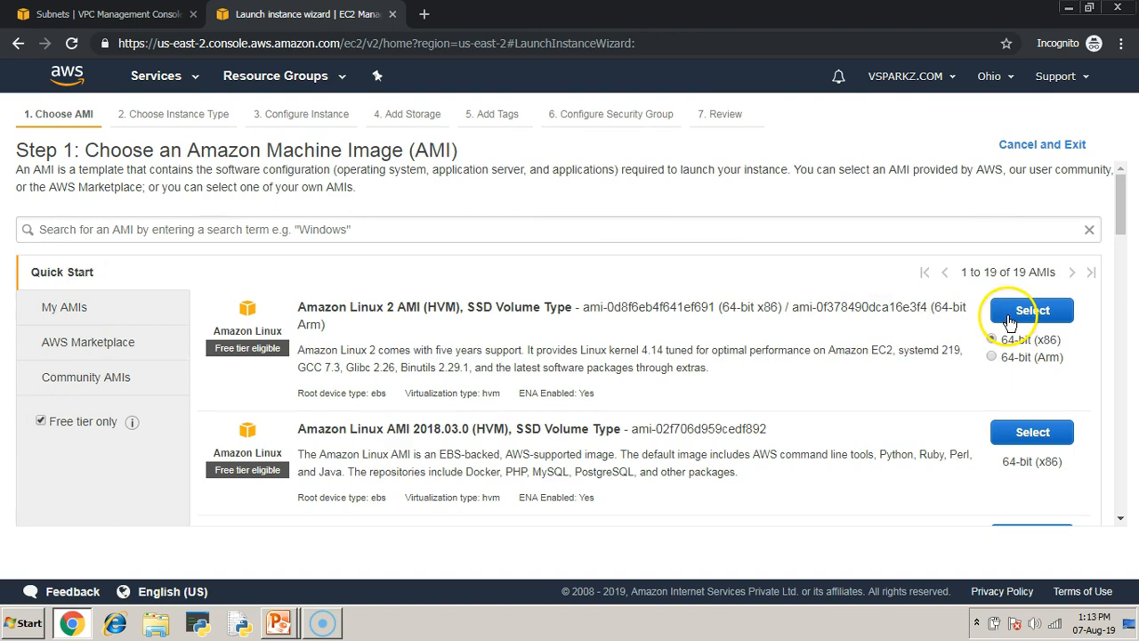
pyautogui.scroll(-1, 1012, 345)
pyautogui.scroll(-5, 1012, 344)
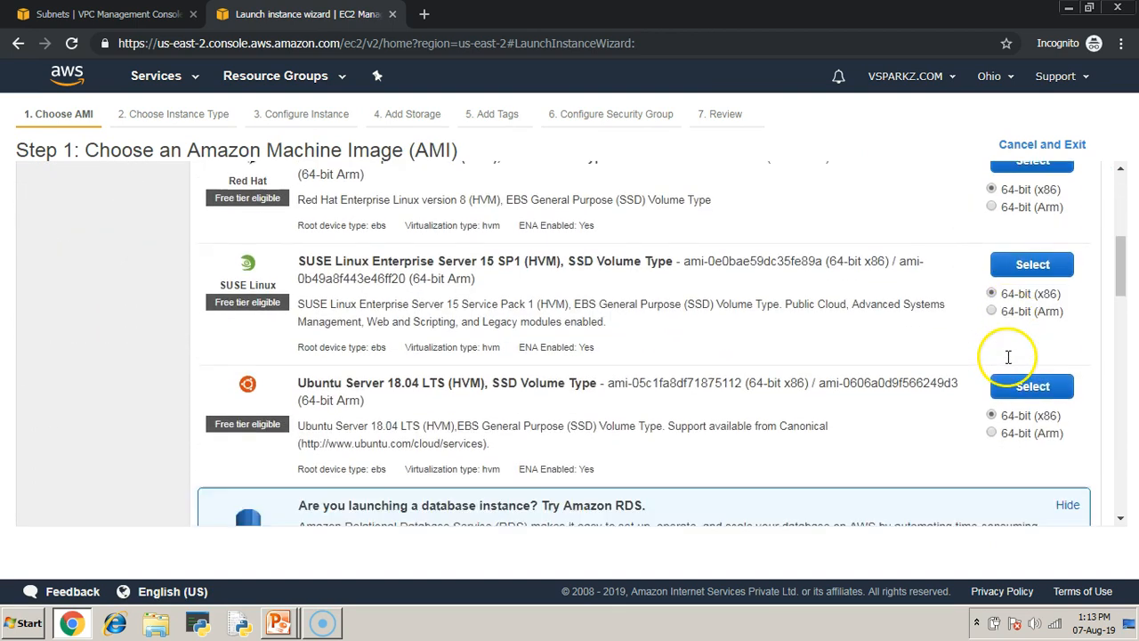
pyautogui.scroll(-2, 1010, 363)
pyautogui.scroll(-2, 1011, 363)
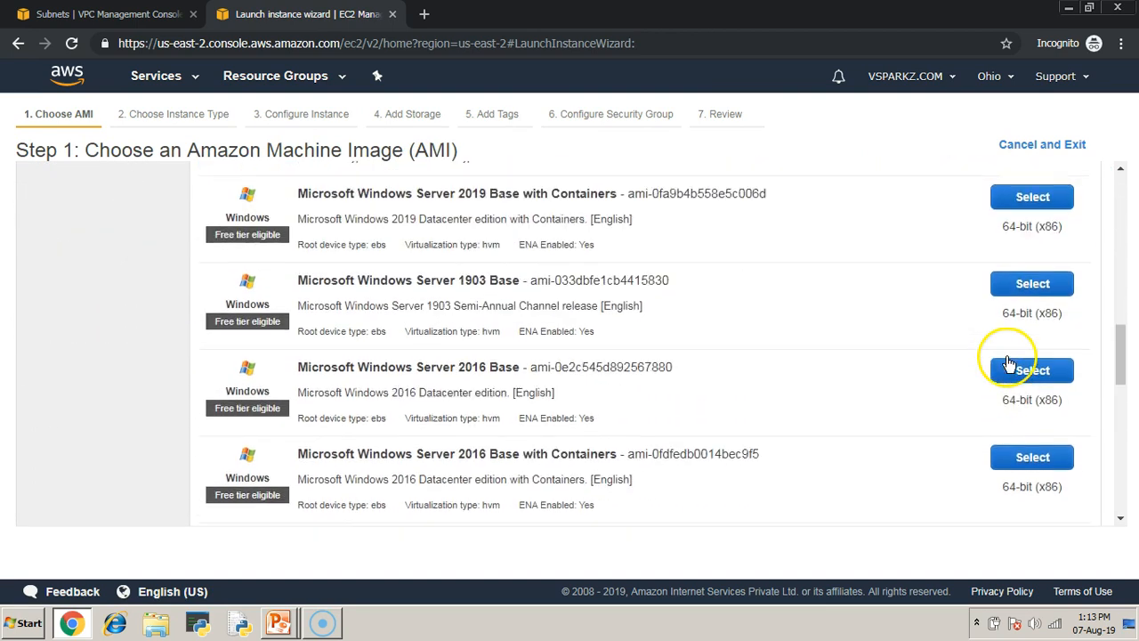
pyautogui.scroll(-3, 1009, 363)
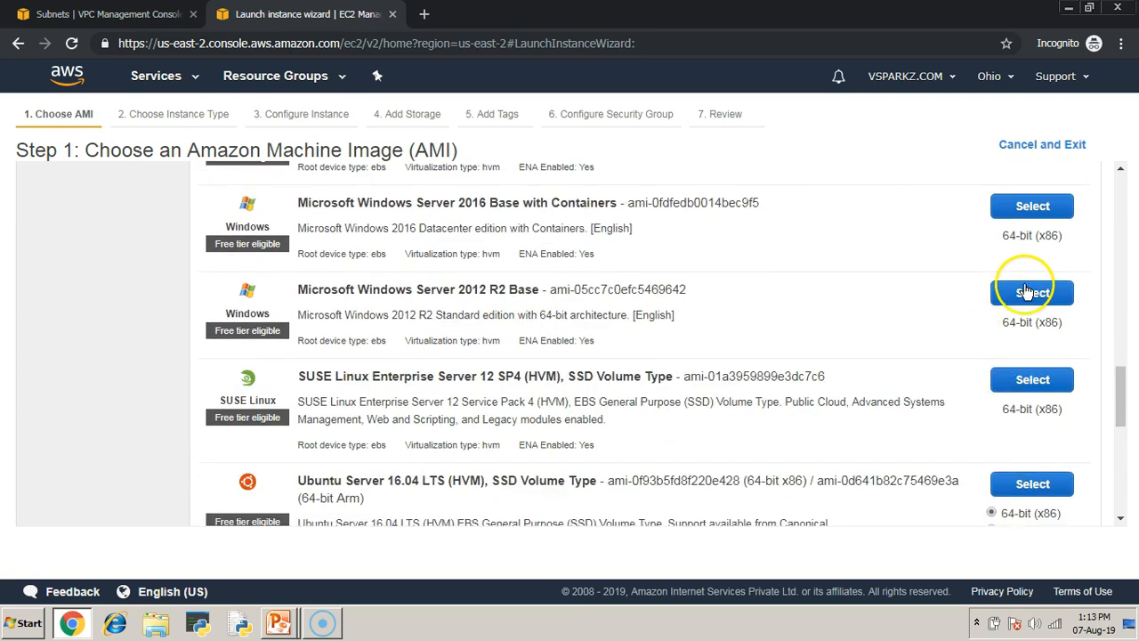
pyautogui.click(1026, 291)
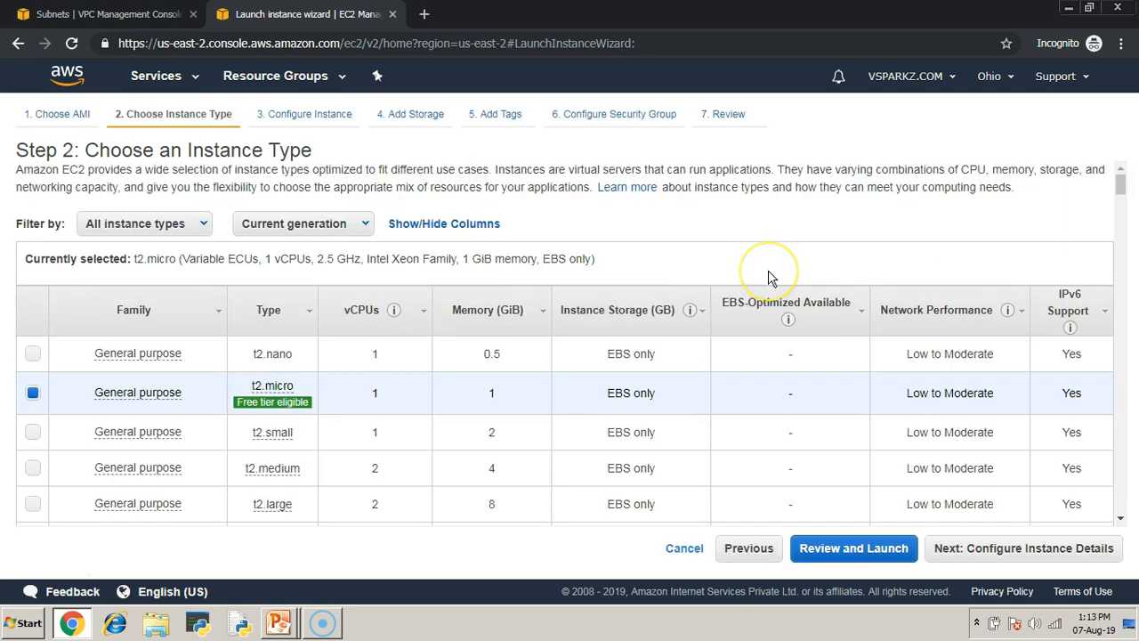
# - Keep the t2.micro instance type and set the instance's network to VPC-1-NAT and its subnet to Subnet-public
pyautogui.click(1053, 556)
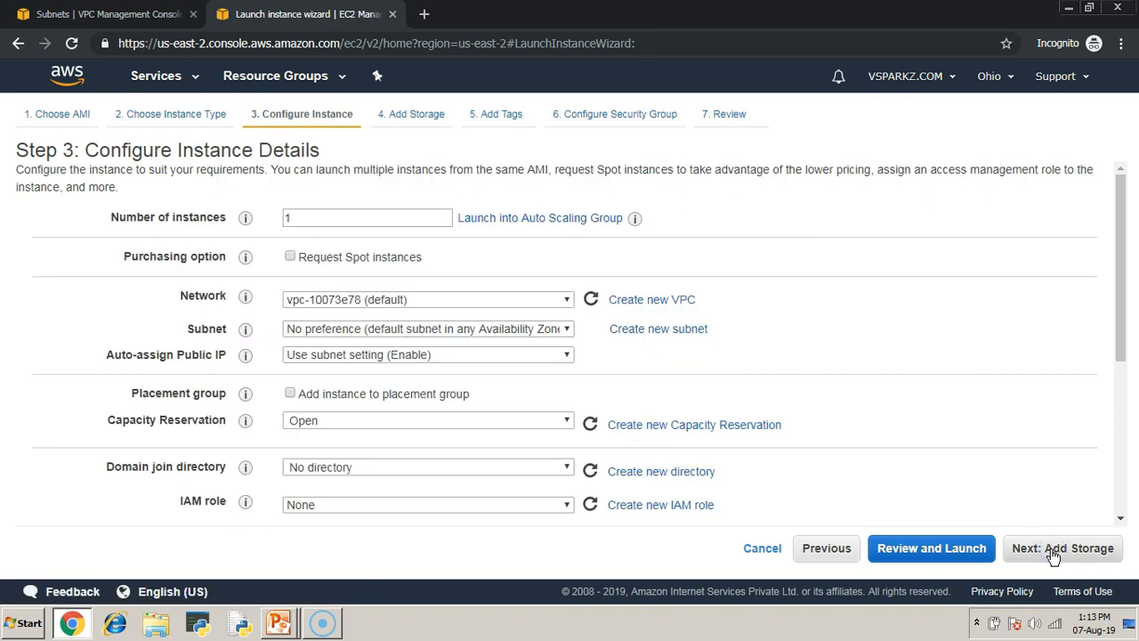
pyautogui.click(382, 299)
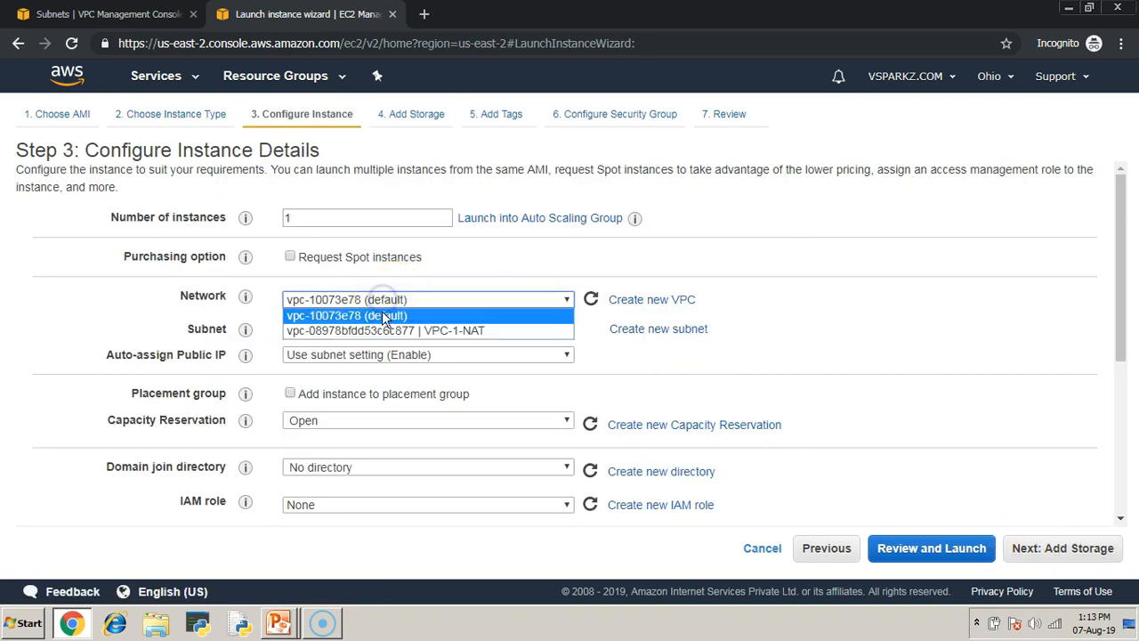
pyautogui.click(387, 330)
pyautogui.click(526, 329)
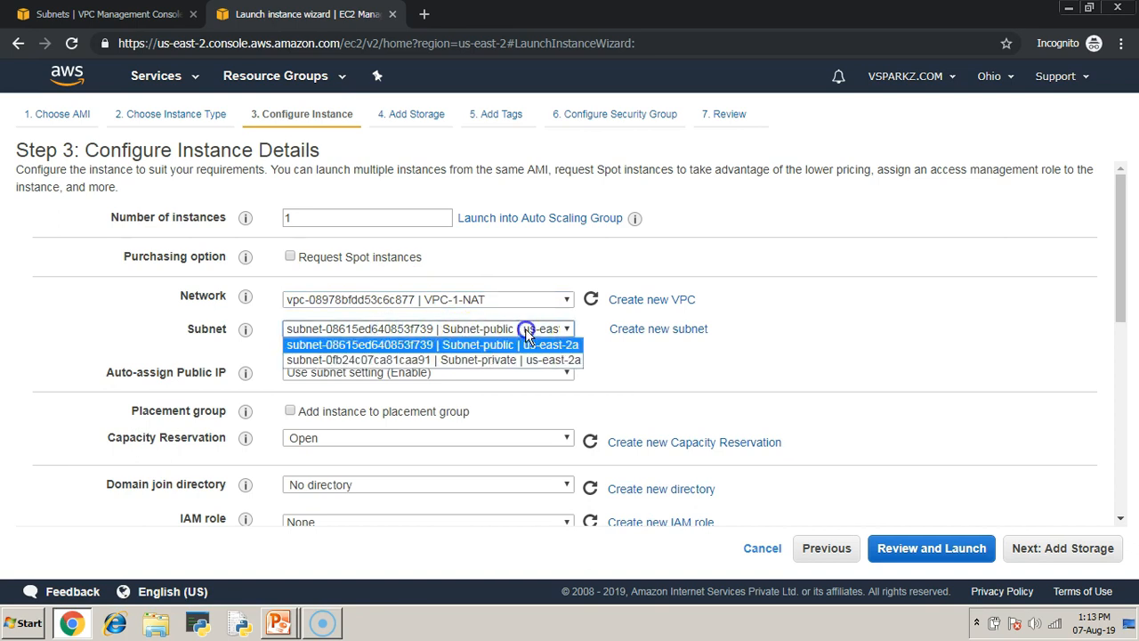
pyautogui.click(469, 352)
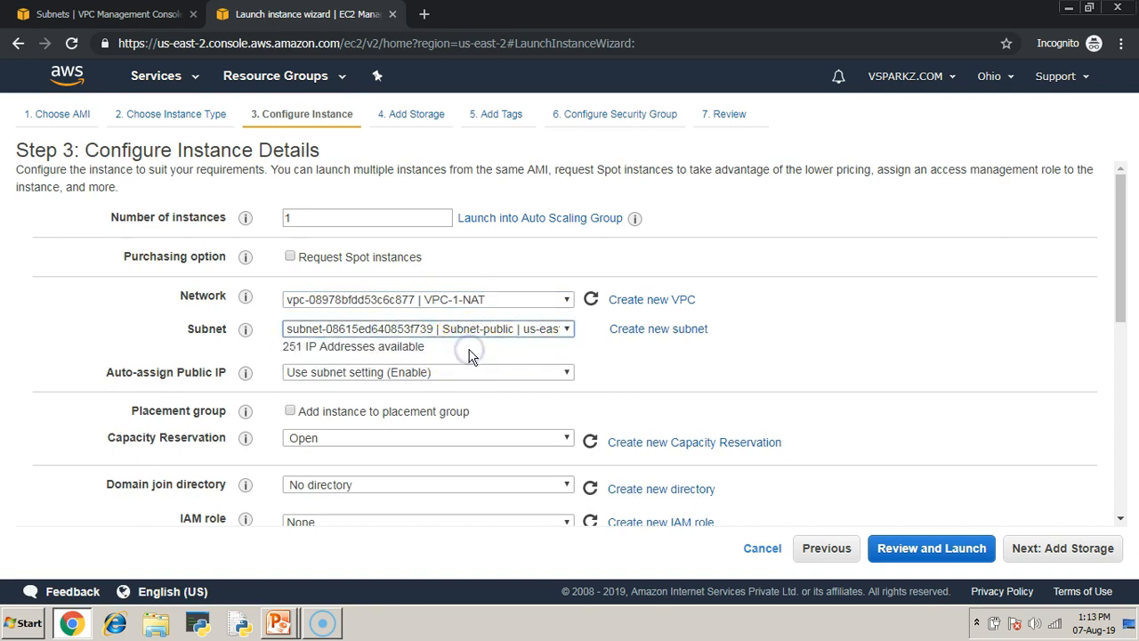
# - Keep the default storage and tags, and create a new security group named launch-wizard-all
pyautogui.click(1052, 548)
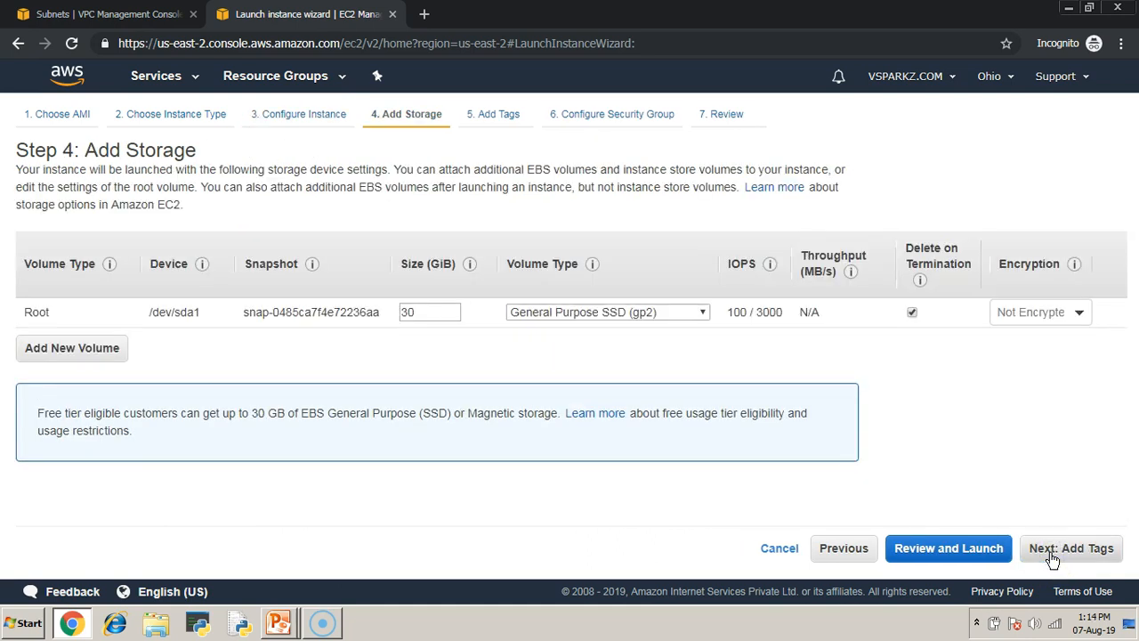
pyautogui.click(1051, 552)
pyautogui.click(1051, 553)
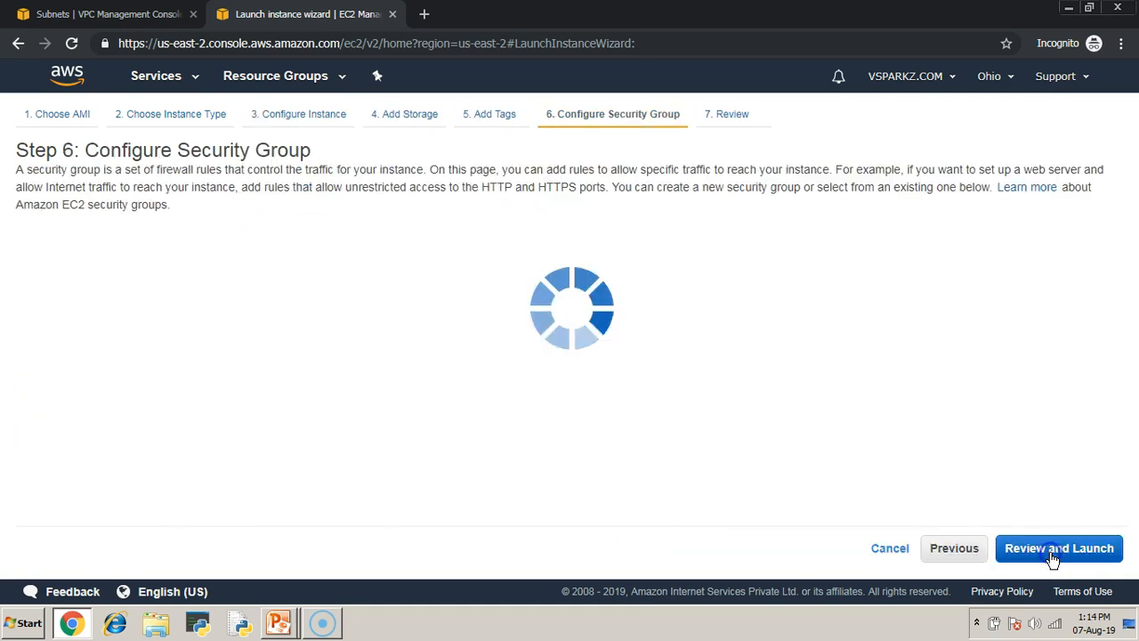
pyautogui.click(365, 256)
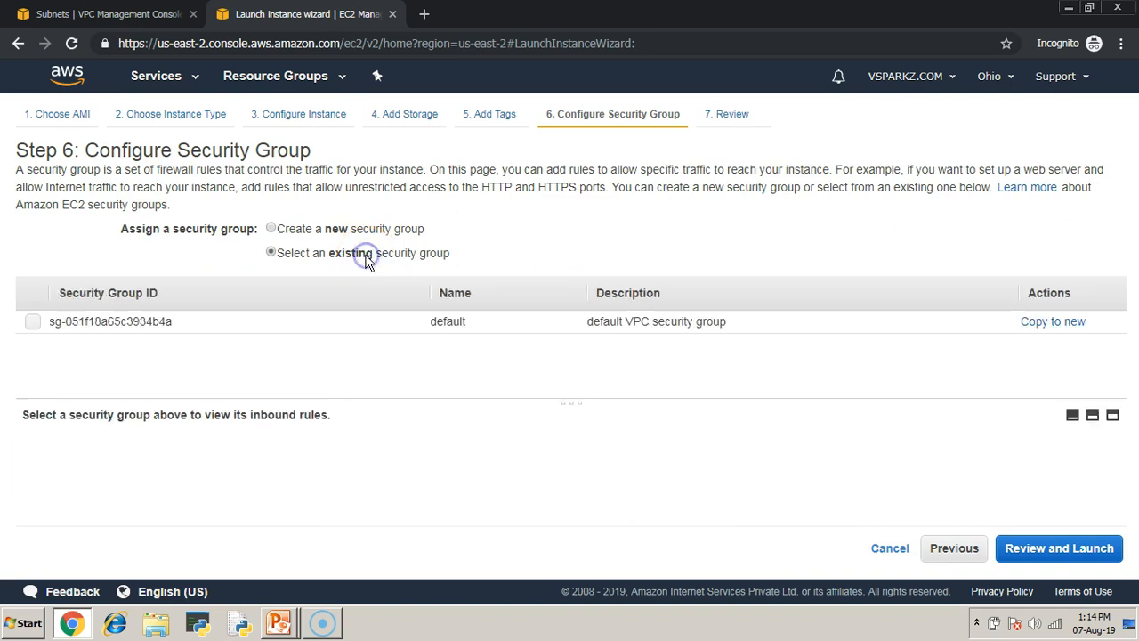
pyautogui.click(367, 232)
pyautogui.click(387, 281)
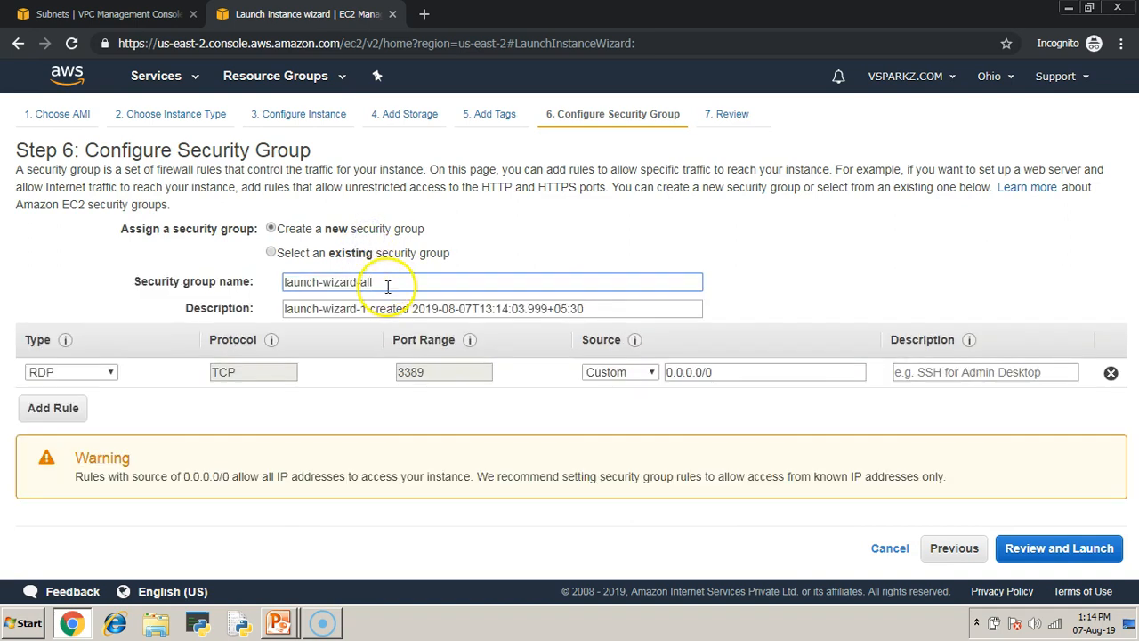
# - Set the security group's inbound rule to All traffic with the source Anywhere
pyautogui.click(106, 372)
pyautogui.scroll(-1, 89, 320)
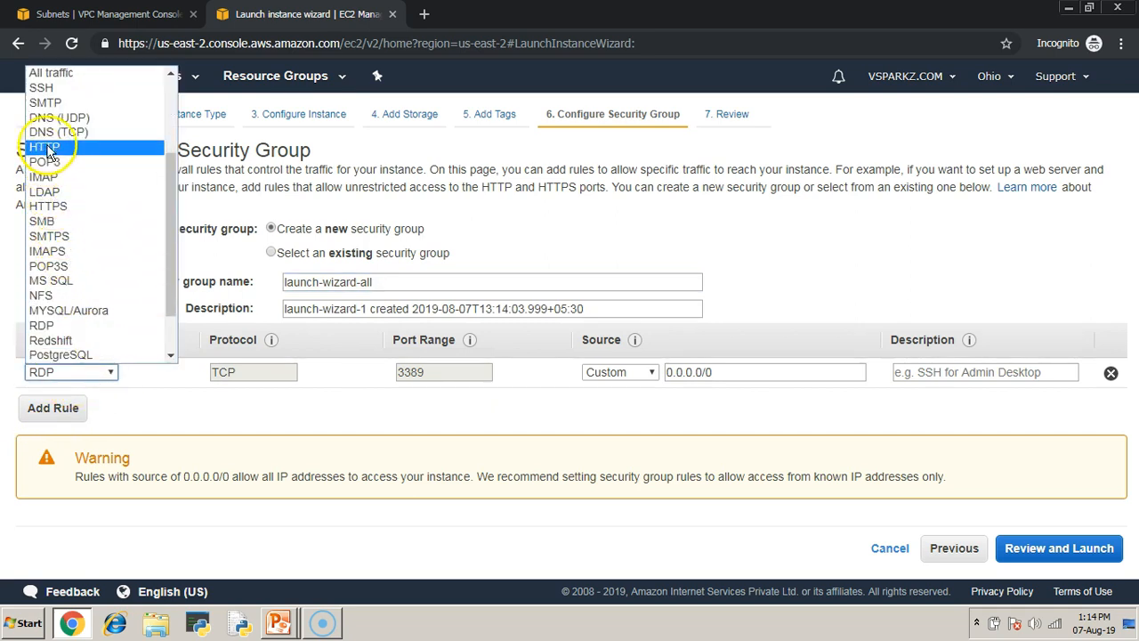
pyautogui.click(53, 72)
pyautogui.click(650, 372)
pyautogui.click(623, 400)
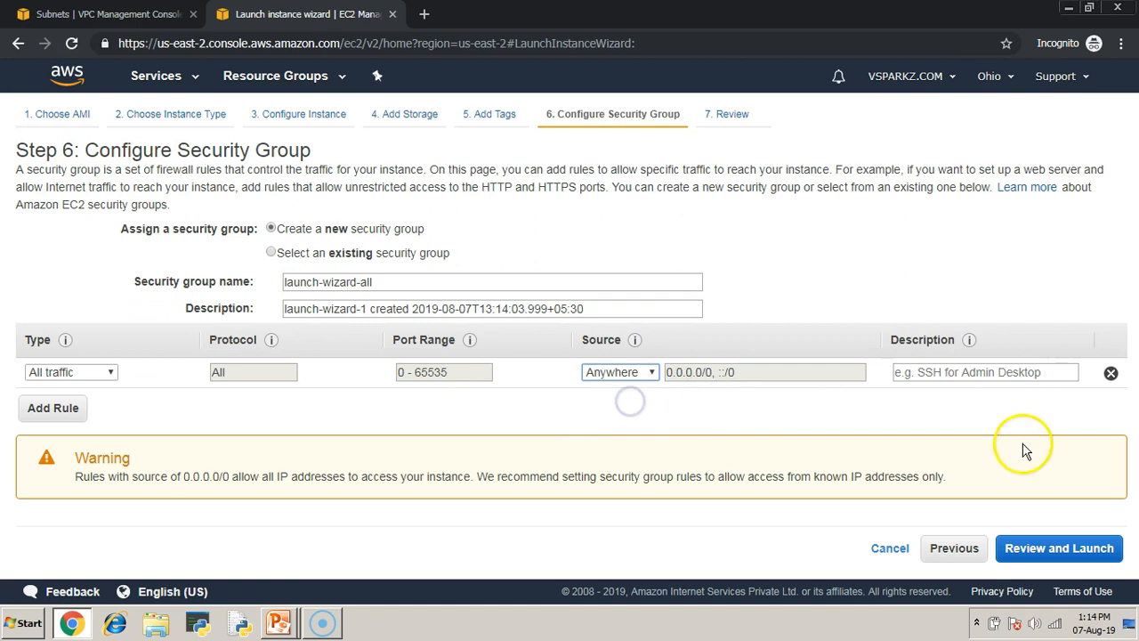
# - Launch the reviewed instance with the existing ohio-2 key pair, acknowledging access to its private key file
pyautogui.click(1066, 549)
pyautogui.click(1087, 550)
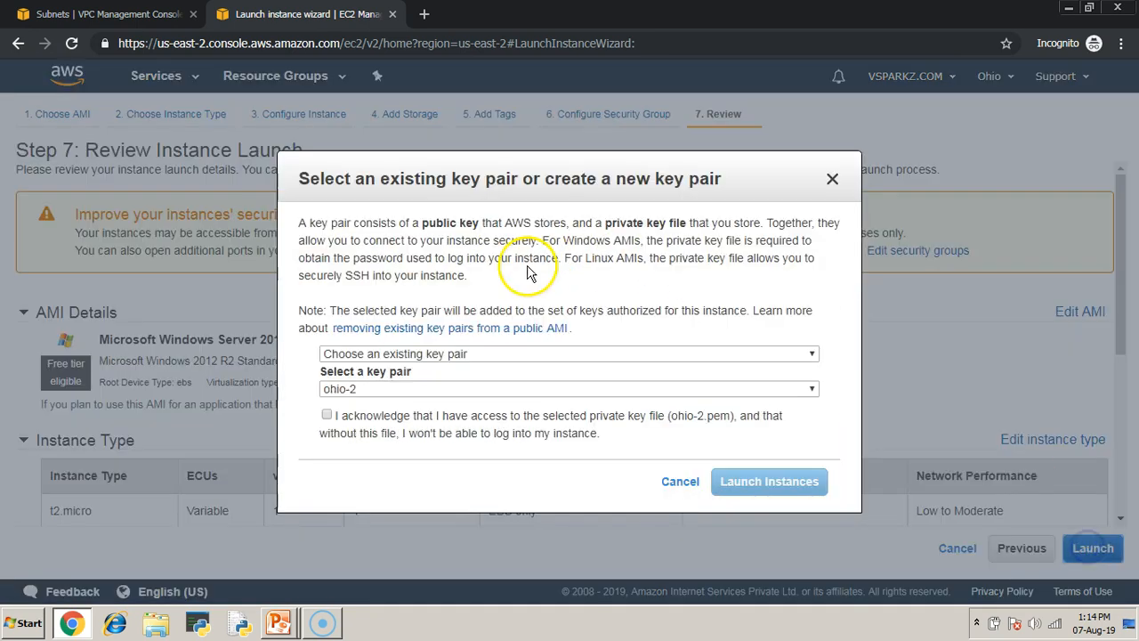
pyautogui.click(327, 414)
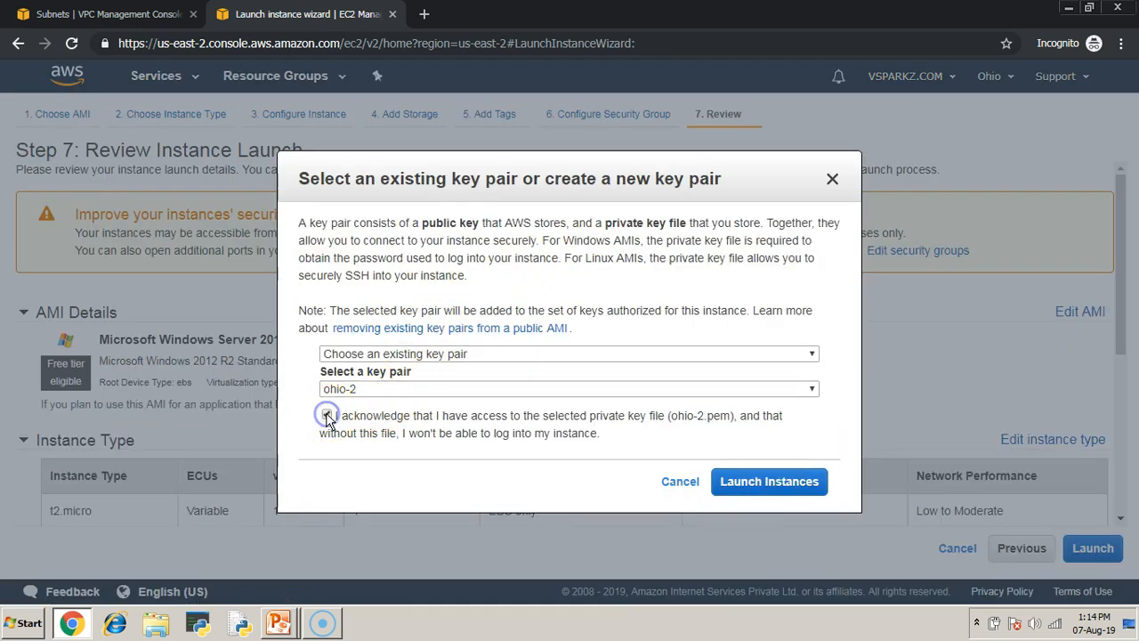
pyautogui.click(759, 485)
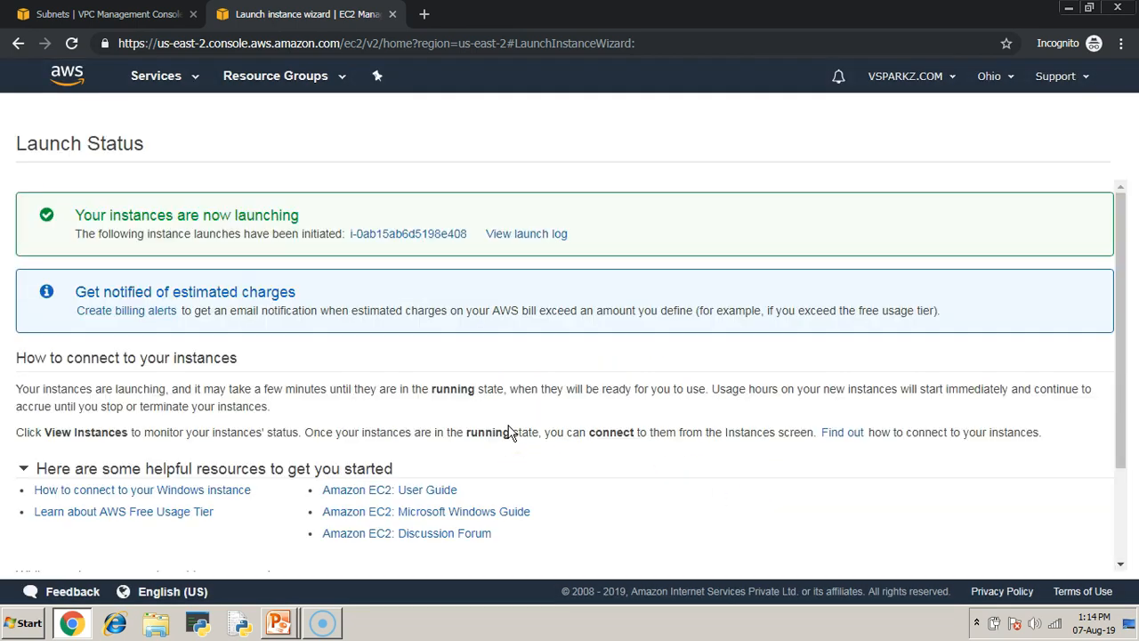
# - Open the launched instance in the instances list, name it VM-public, and clear the instance ID filter
pyautogui.click(415, 232)
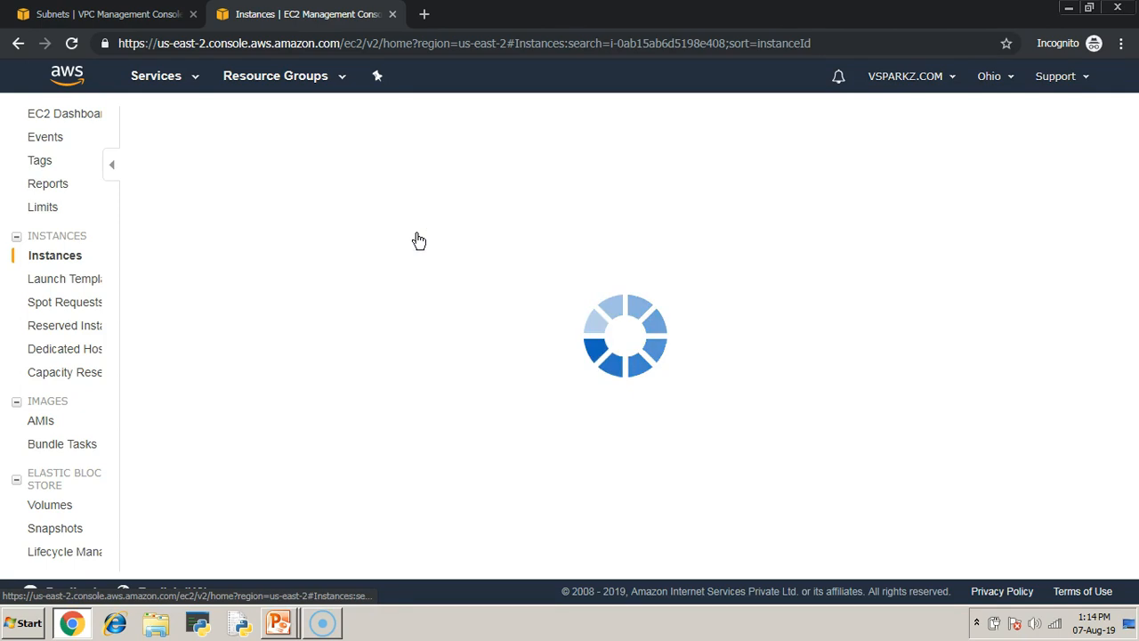
pyautogui.click(295, 222)
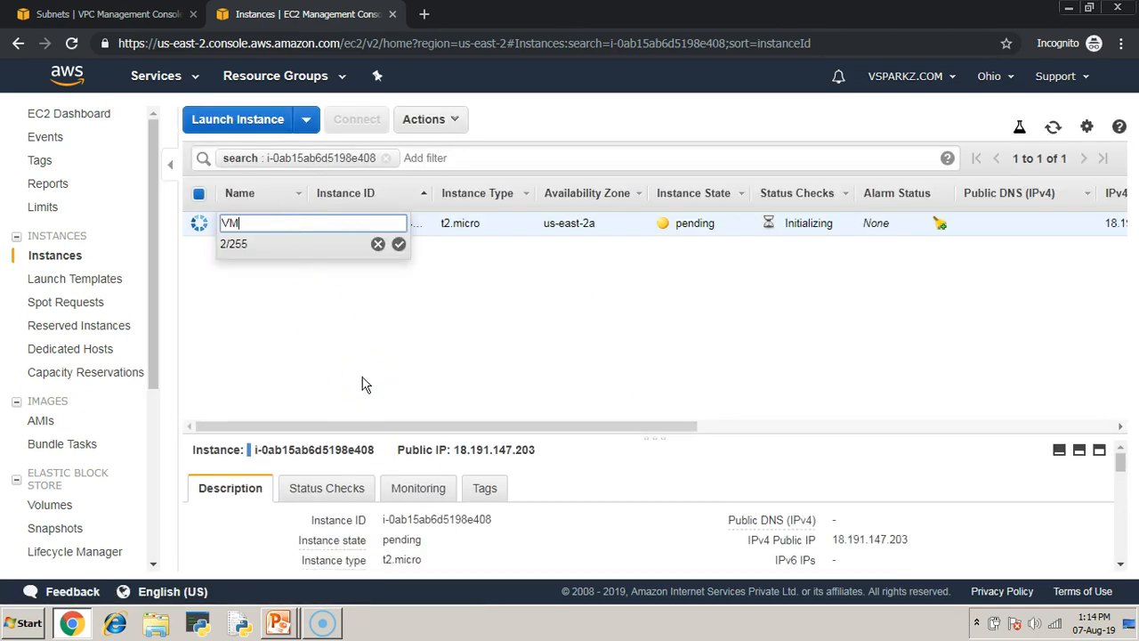
pyautogui.write('VM-public')
pyautogui.press('Return')
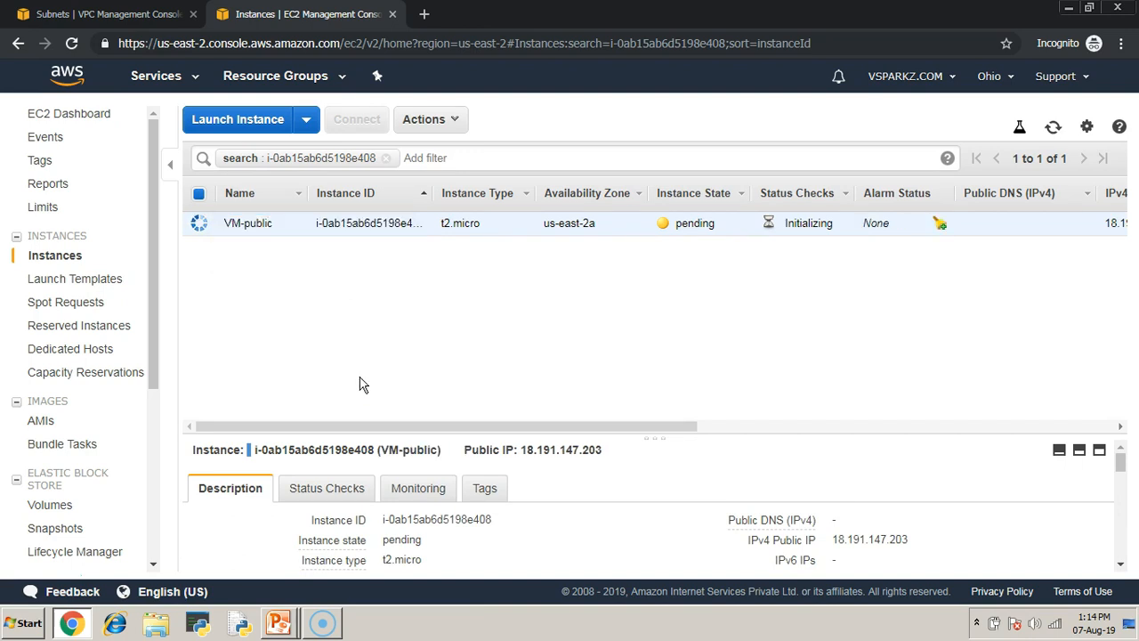
pyautogui.click(385, 158)
pyautogui.click(579, 387)
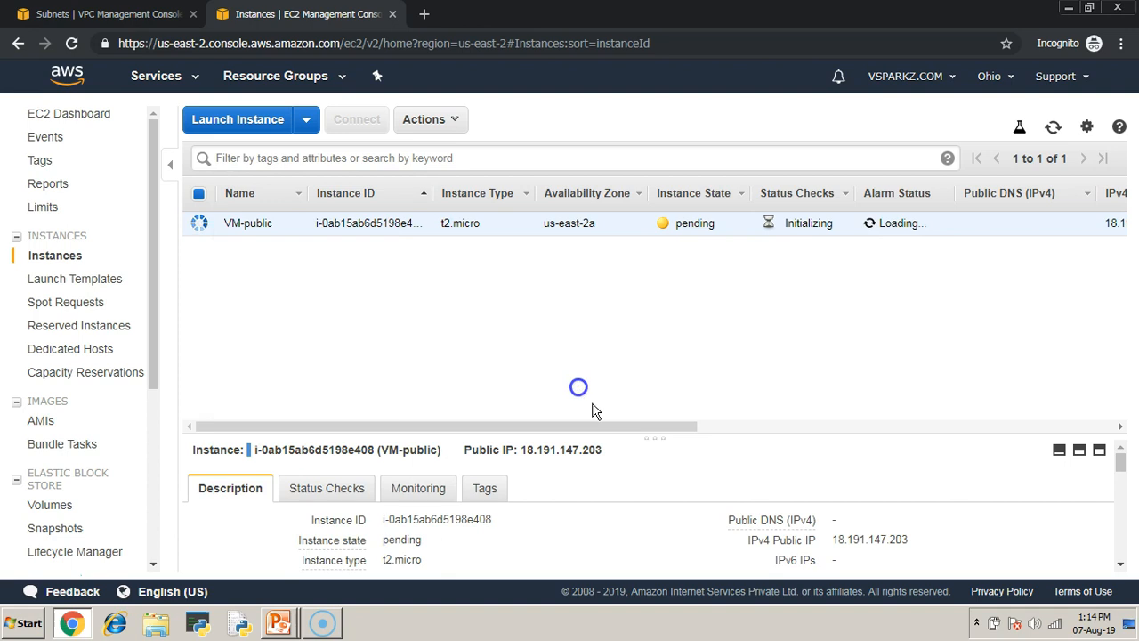
# - Copy VM-public's IPv4 public IP and start a Remote Desktop connection (mstsc) to 18.191.147.203
pyautogui.moveTo(651, 435); pyautogui.dragTo(674, 272)
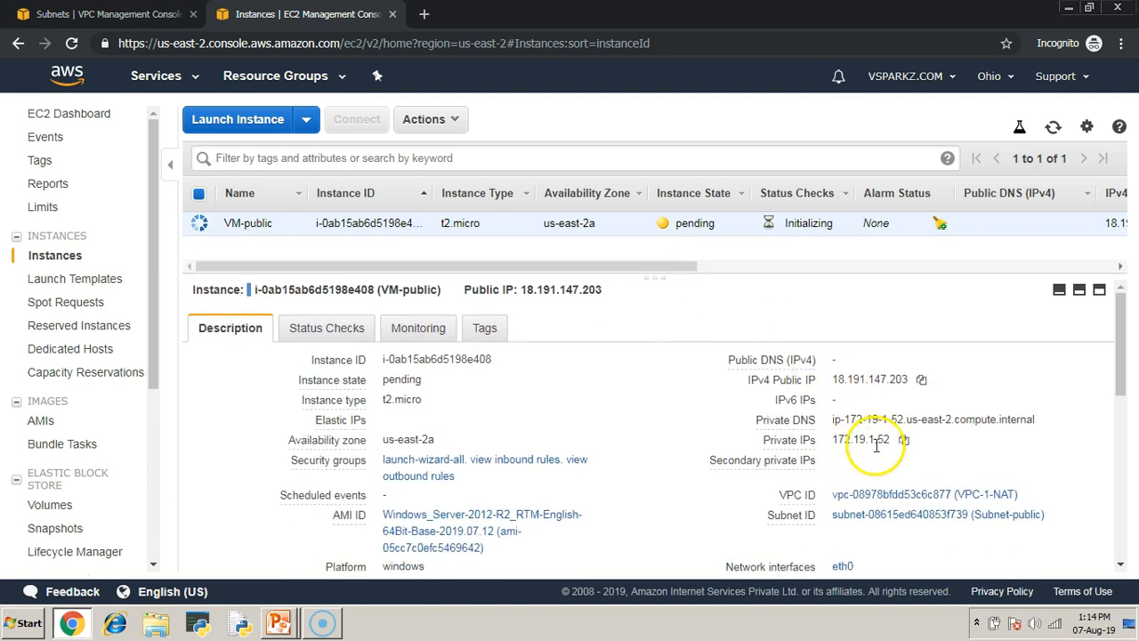
pyautogui.click(921, 380)
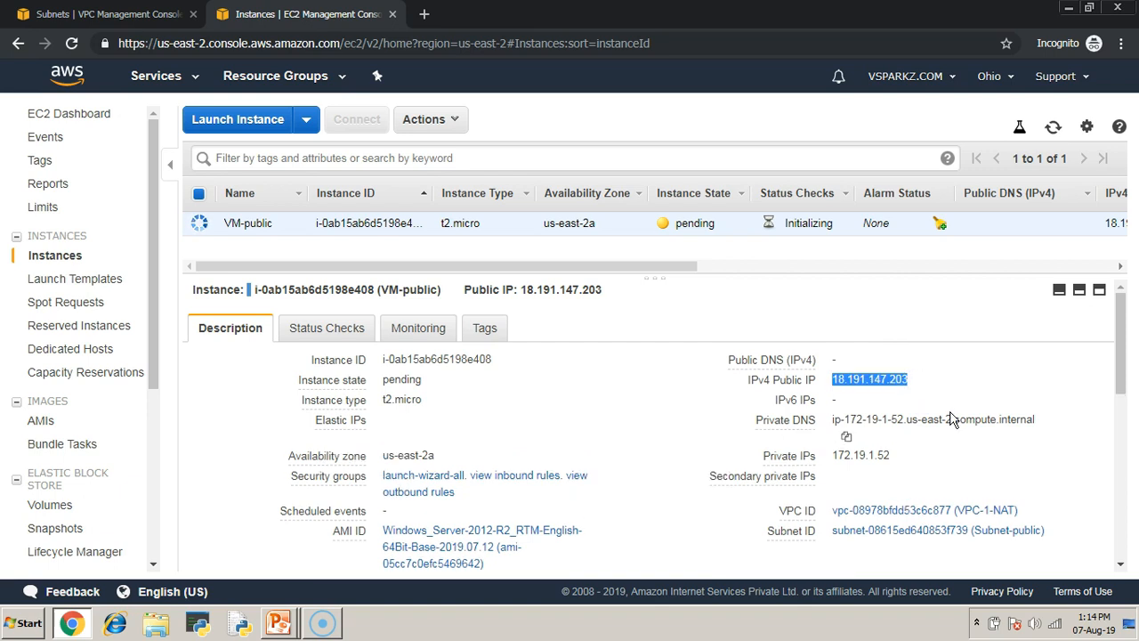
pyautogui.press('super+r')
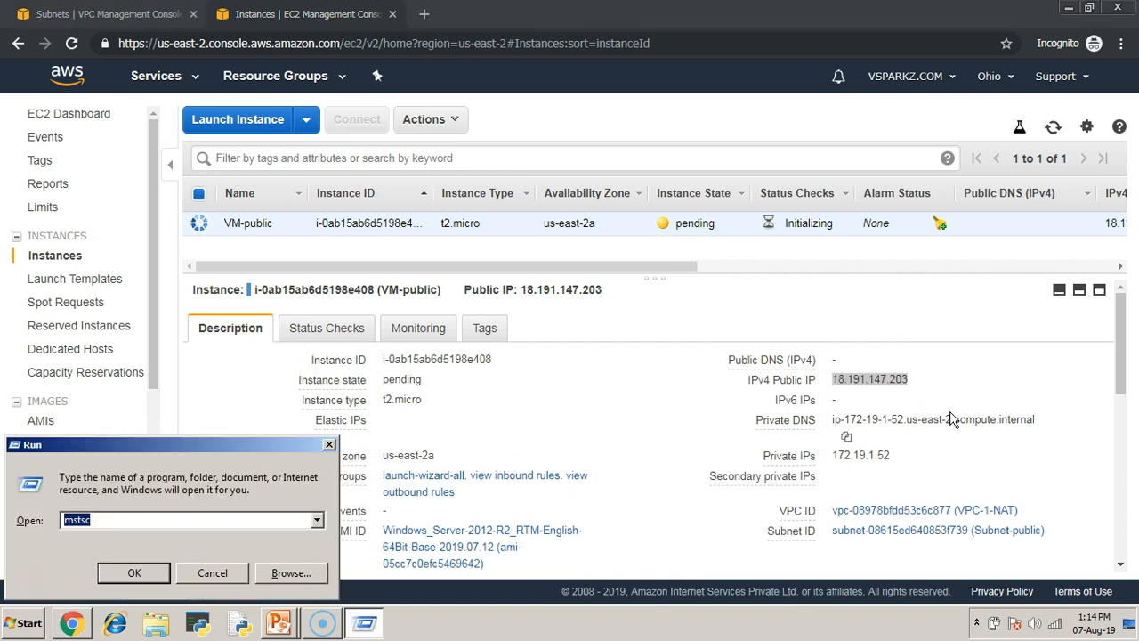
pyautogui.press('Return')
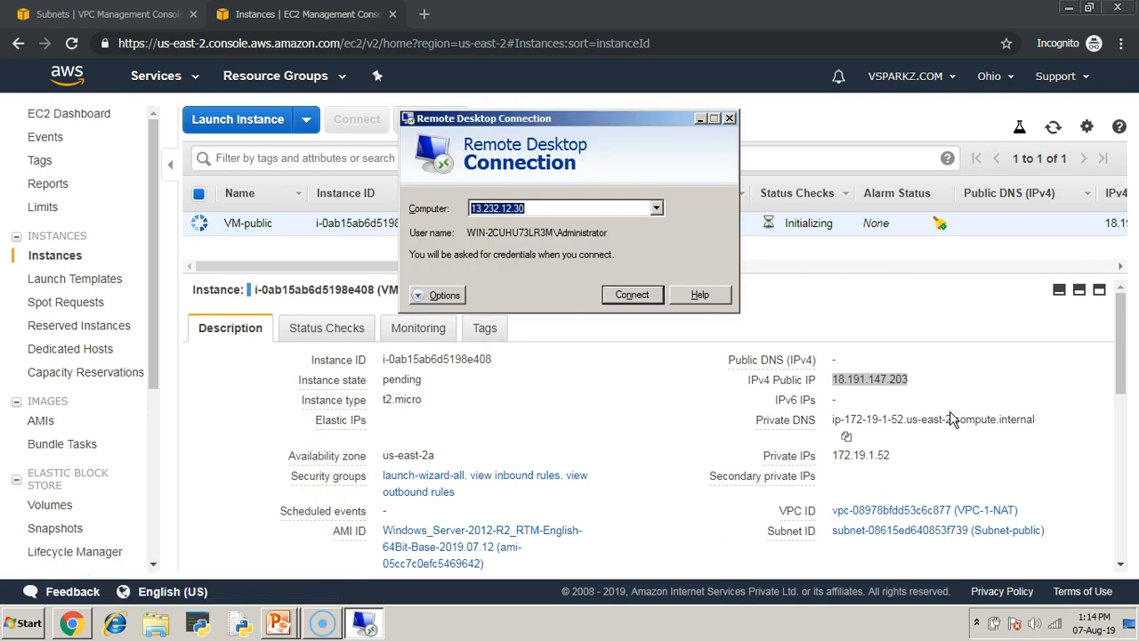
pyautogui.hotkey('ctrl', 'v')
pyautogui.click(632, 295)
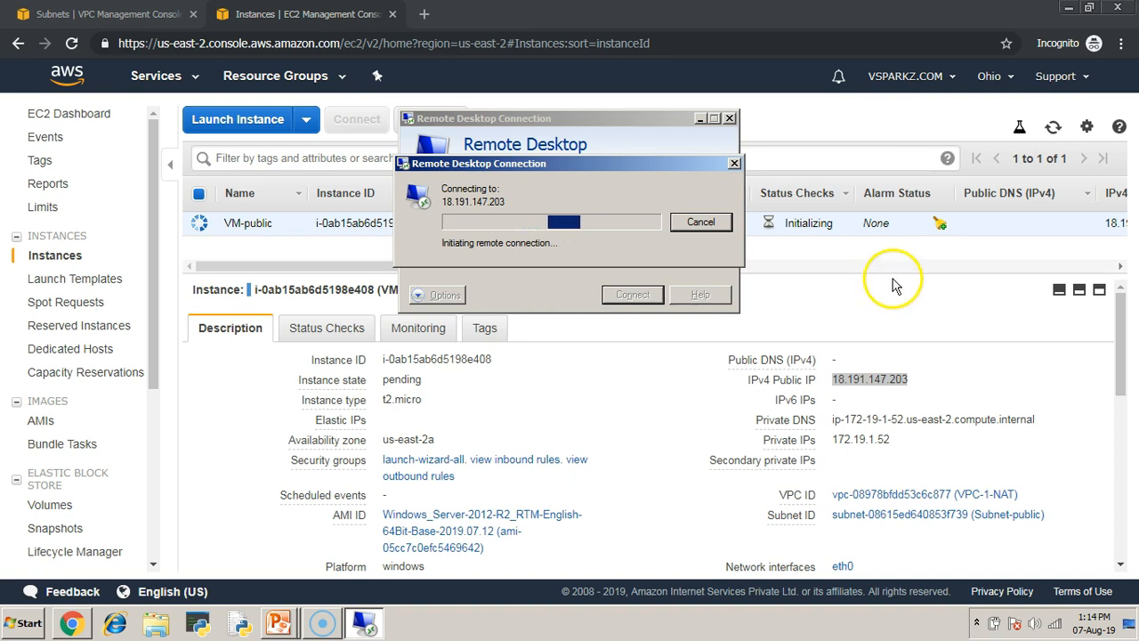
# - Refresh the instance state and try restarting the Remote Desktop connection to 18.191.147.203
pyautogui.click(817, 252)
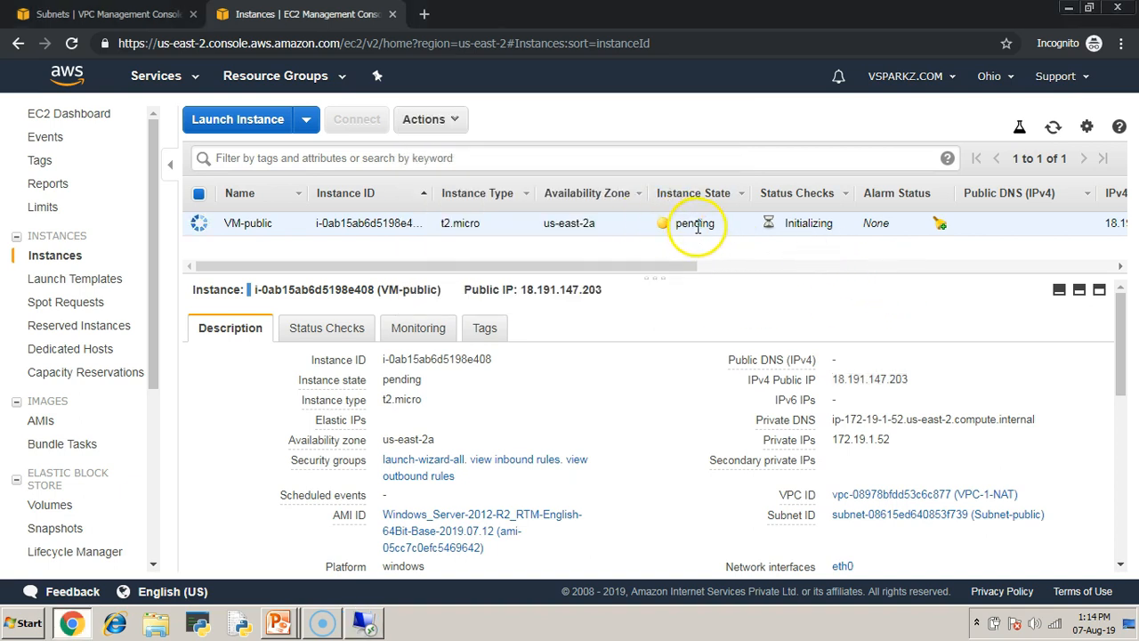
pyautogui.click(1053, 126)
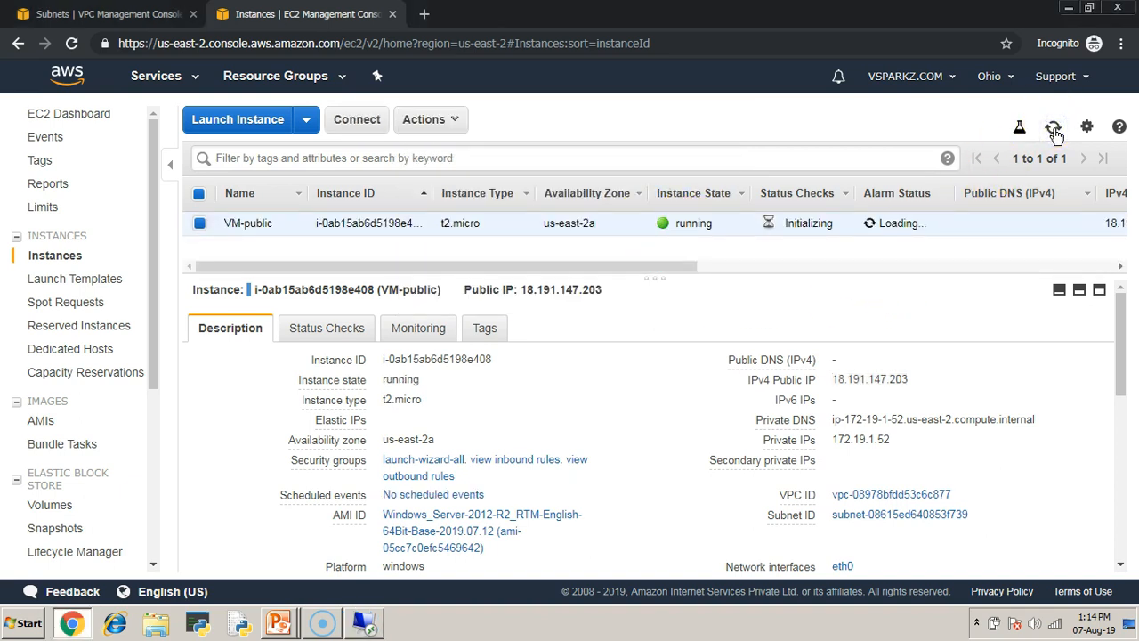
pyautogui.click(364, 623)
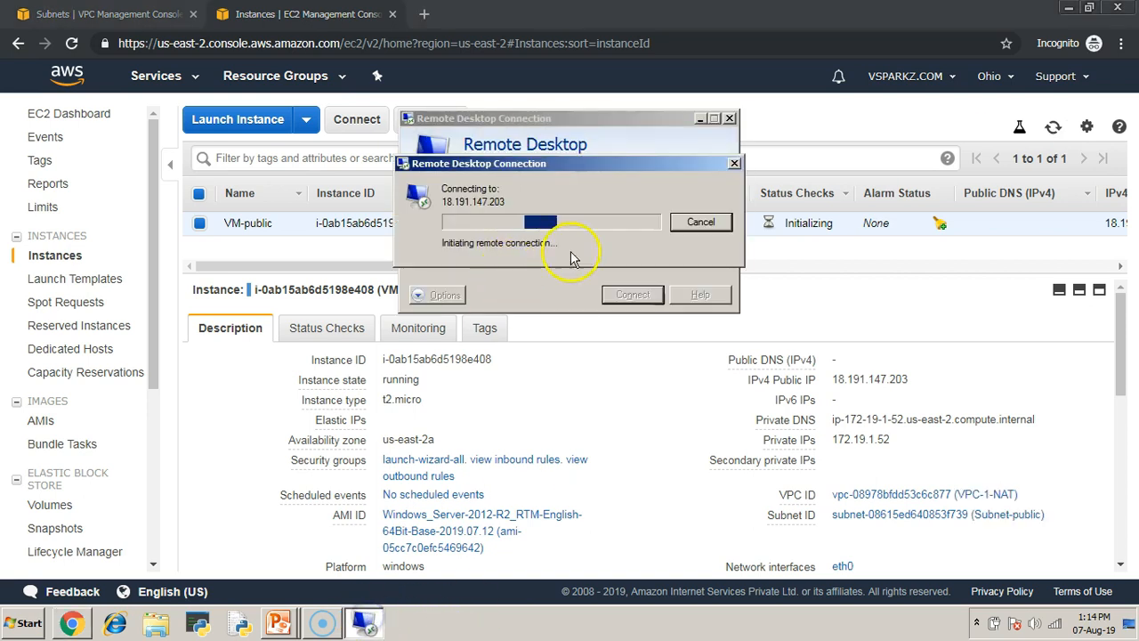
pyautogui.click(708, 220)
pyautogui.click(632, 294)
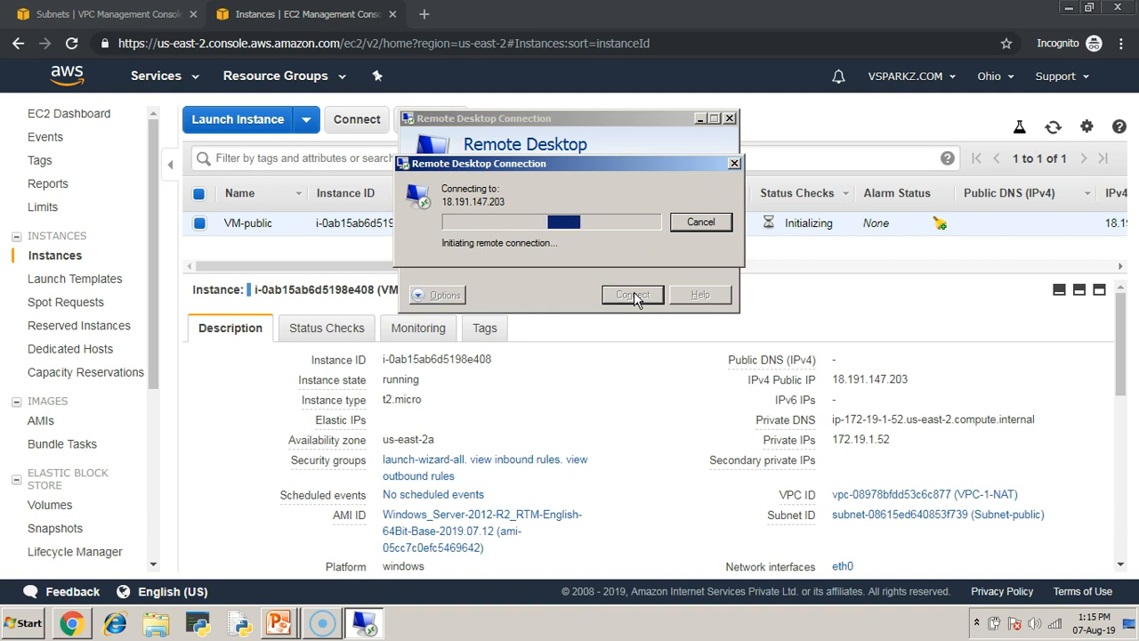
pyautogui.click(701, 221)
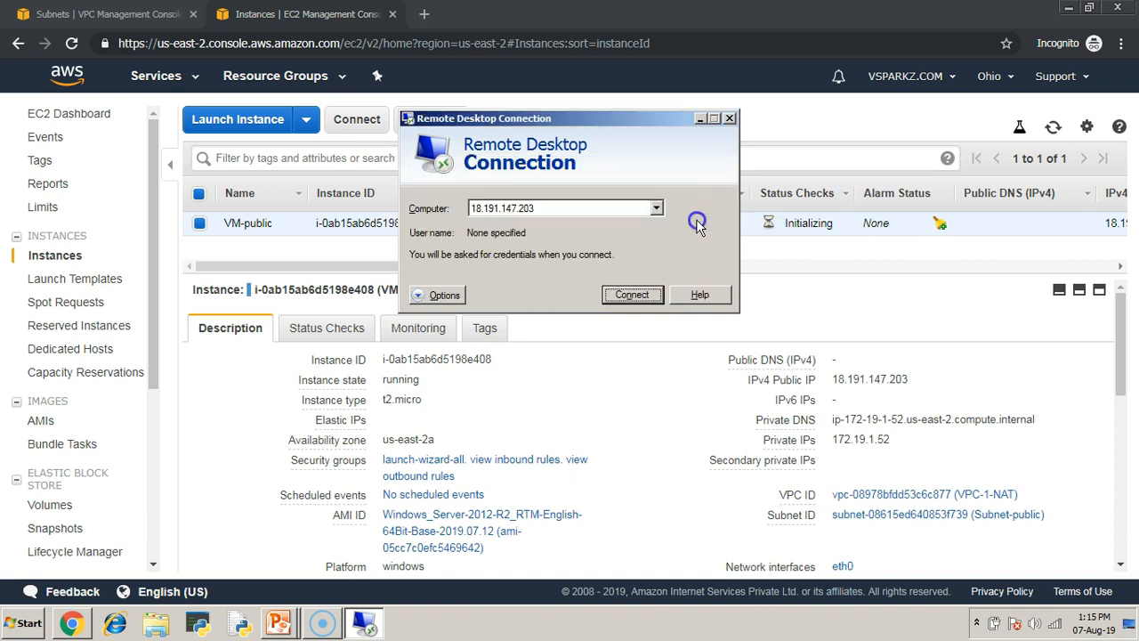
pyautogui.click(803, 244)
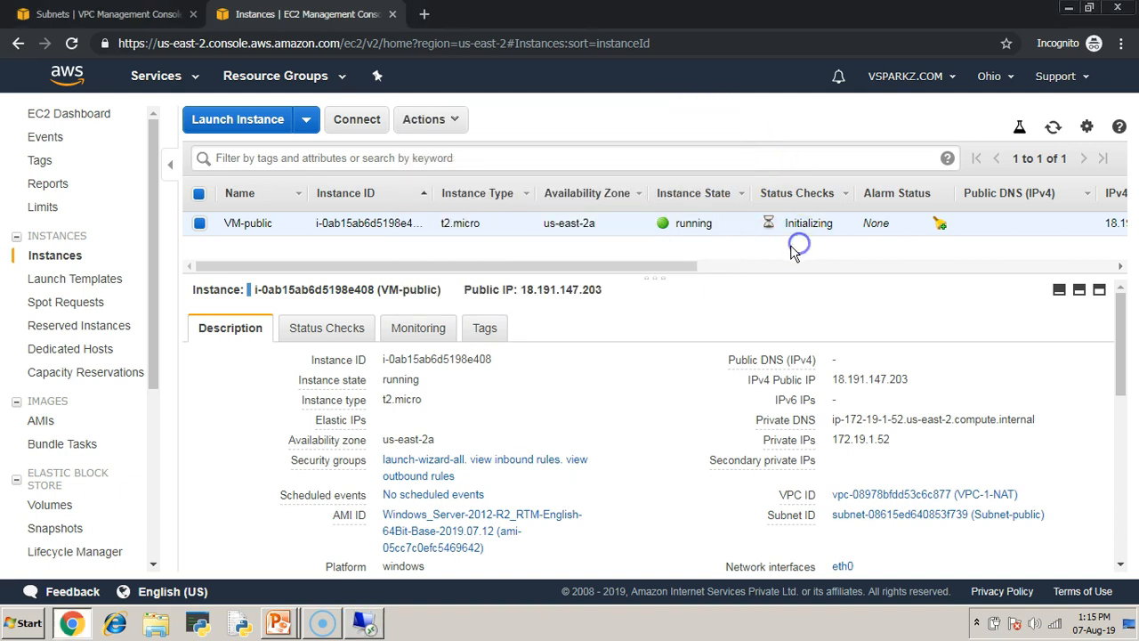
# - Start launching another instance using the Microsoft Windows Server 2012 R2 Base AMI
pyautogui.click(269, 124)
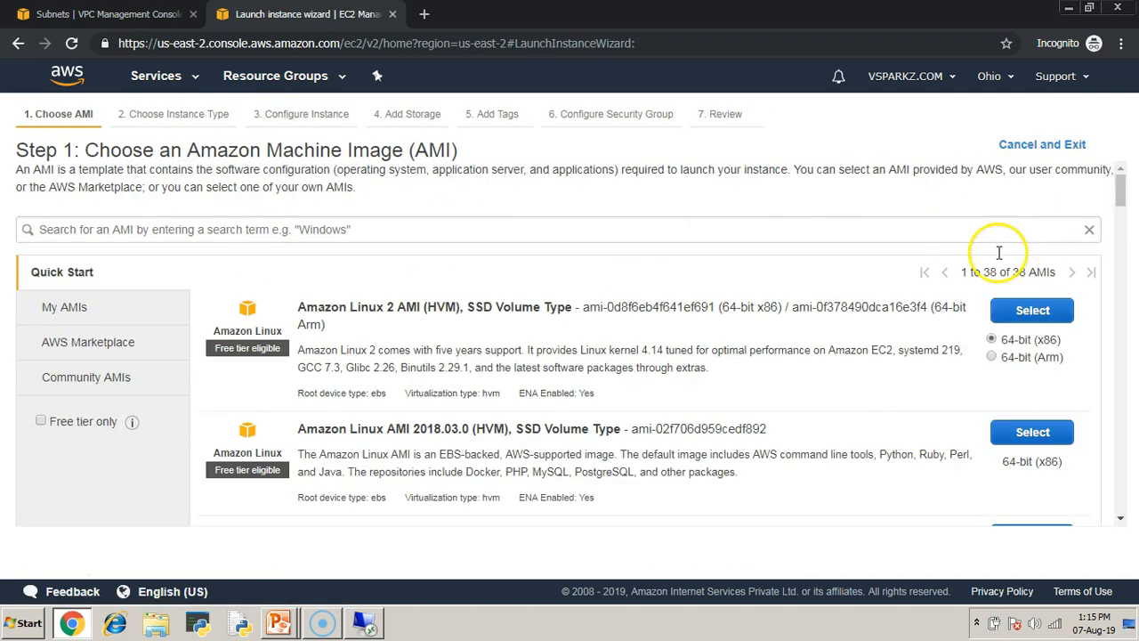
pyautogui.click(59, 423)
pyautogui.scroll(-7, 588, 383)
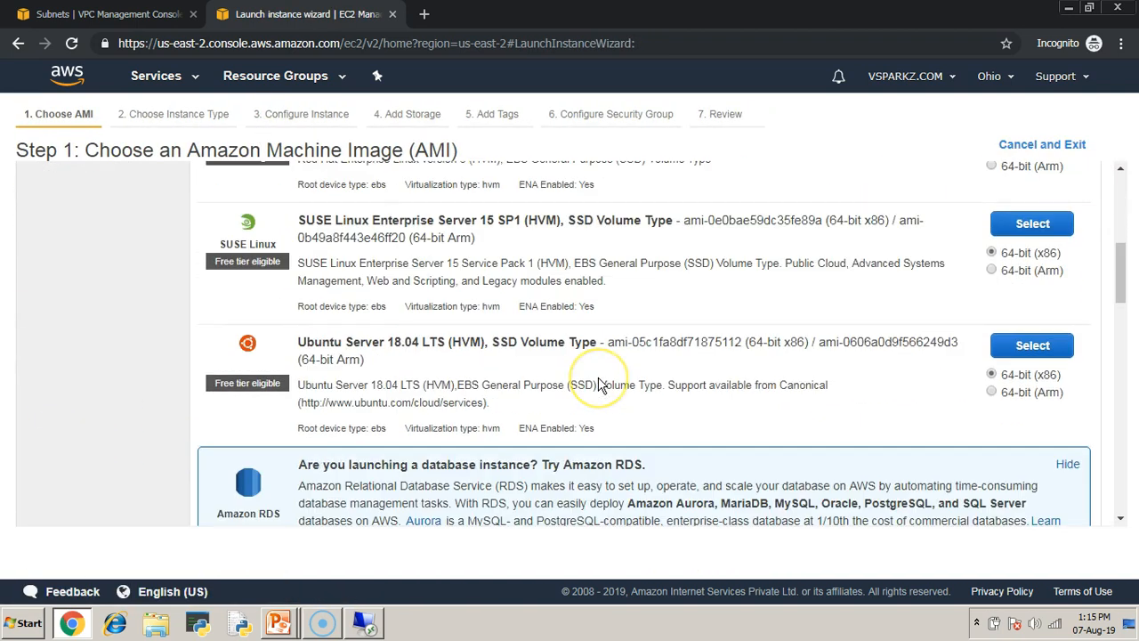
pyautogui.scroll(-5, 599, 383)
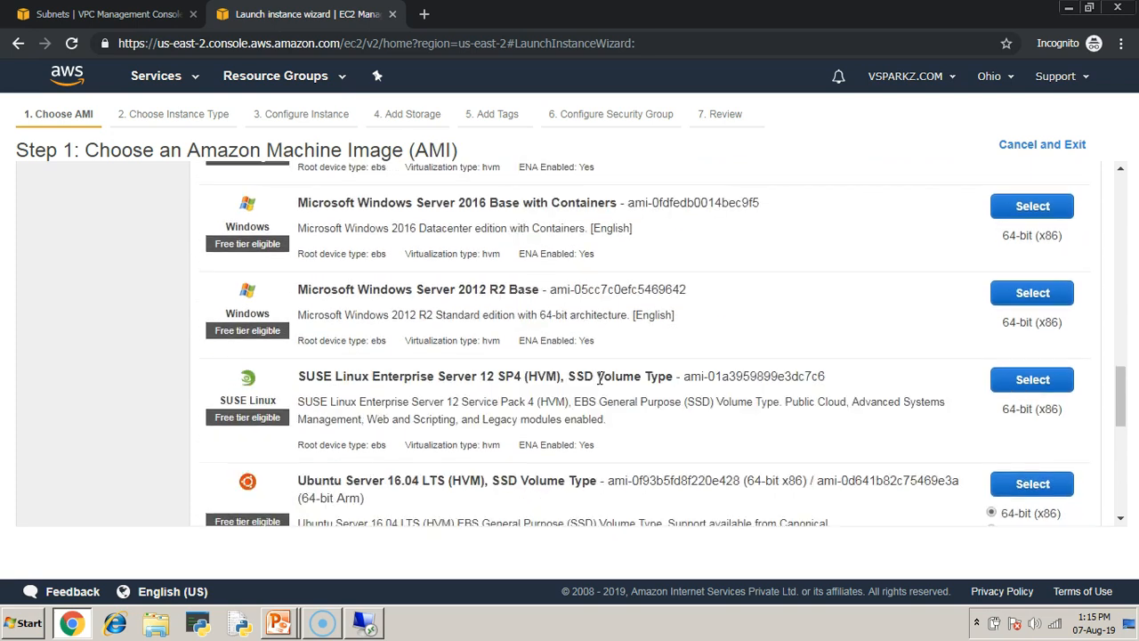
pyautogui.click(1032, 293)
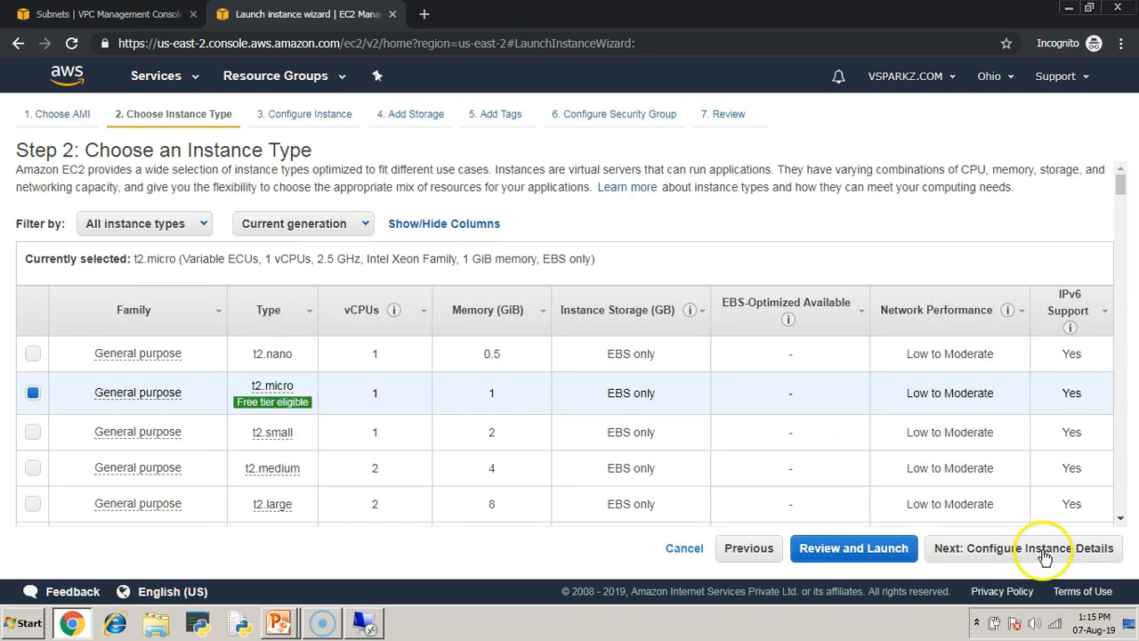
# - Keep the t2.micro type and set the new instance's network to VPC-1-NAT and its subnet to Subnet-private
pyautogui.click(1040, 548)
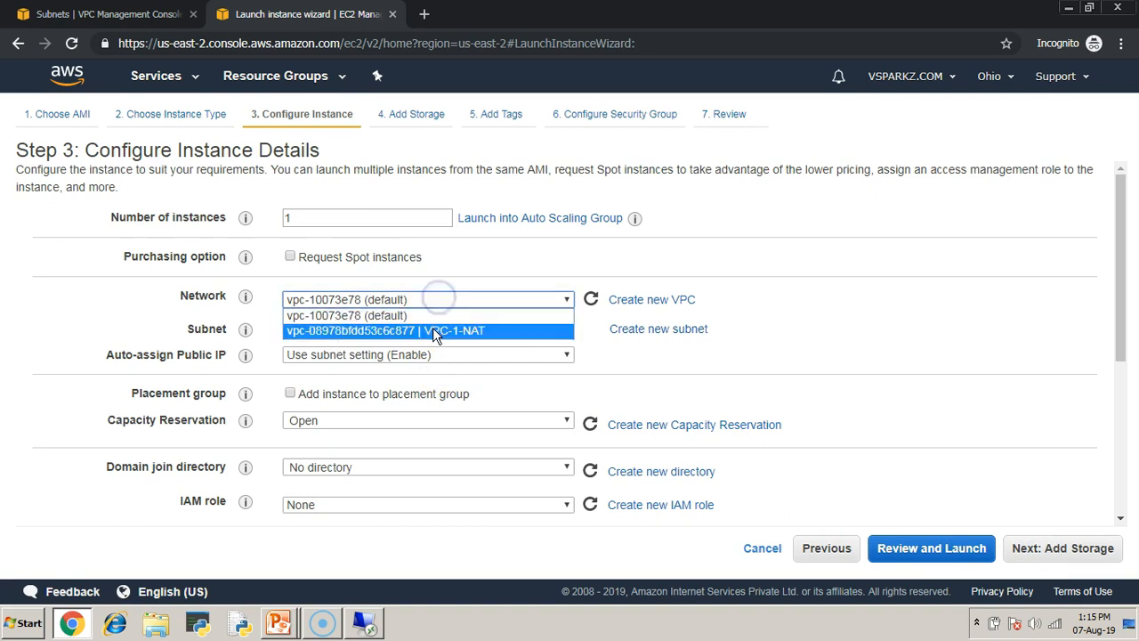
pyautogui.click(433, 331)
pyautogui.click(497, 330)
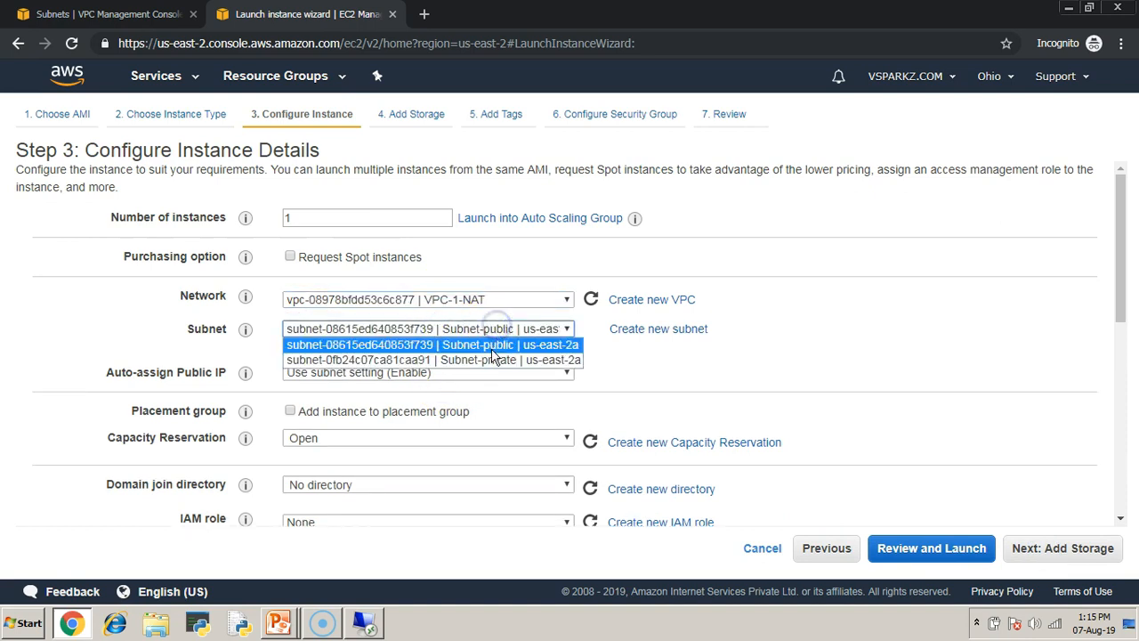
pyautogui.click(487, 357)
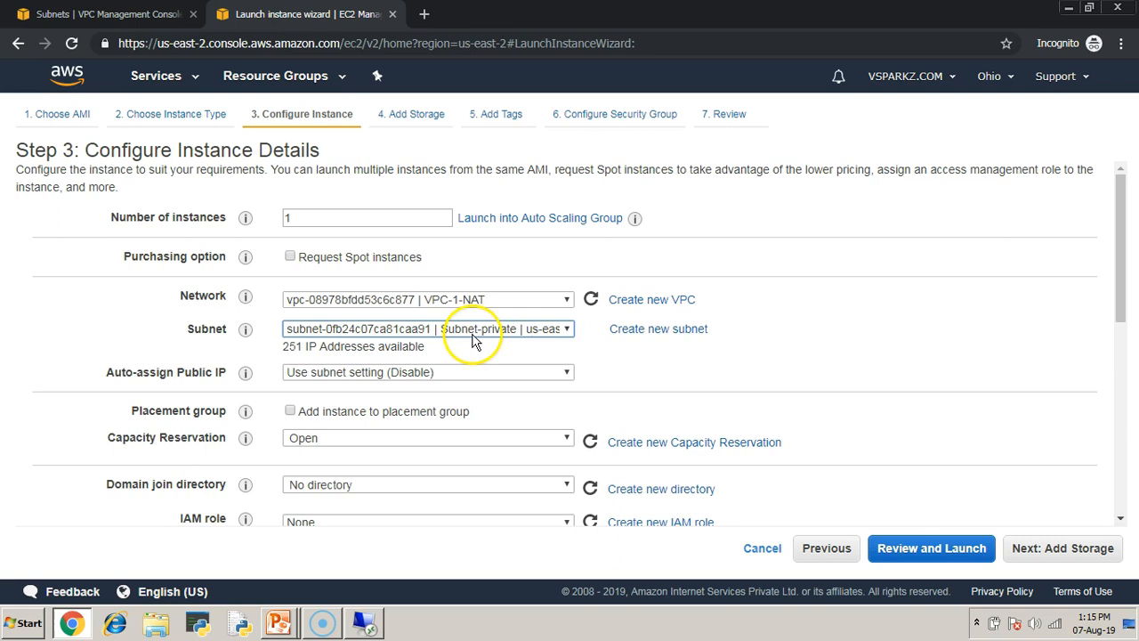
# - Keep the default storage and tags, and assign the existing security group launch-wizard-all
pyautogui.click(1091, 554)
pyautogui.click(1093, 559)
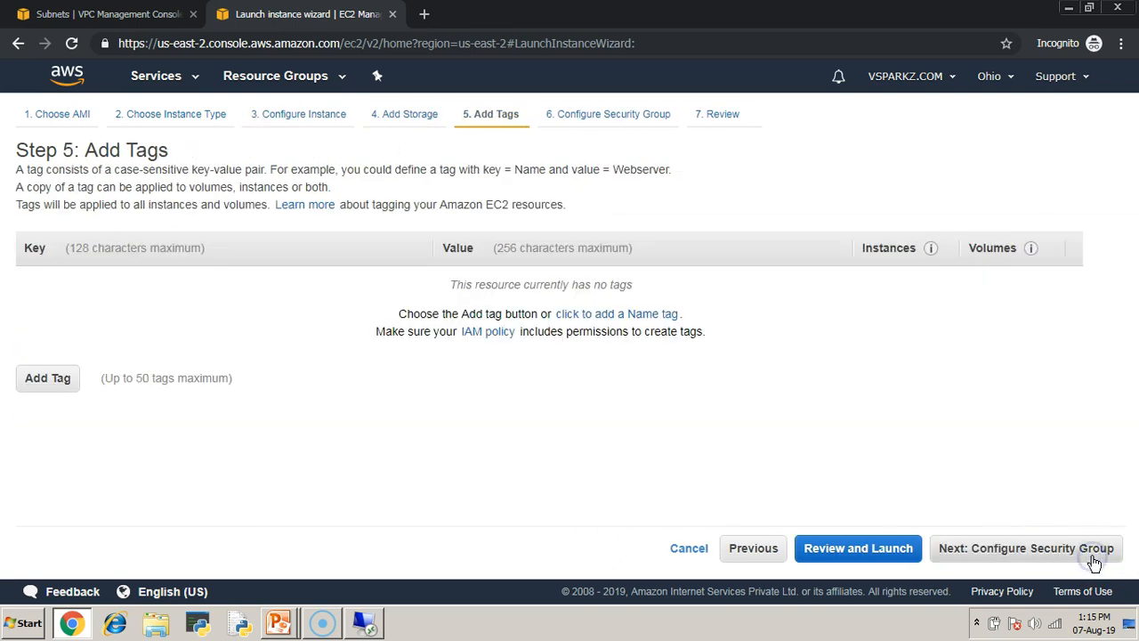
pyautogui.click(1093, 559)
pyautogui.click(385, 256)
pyautogui.click(366, 346)
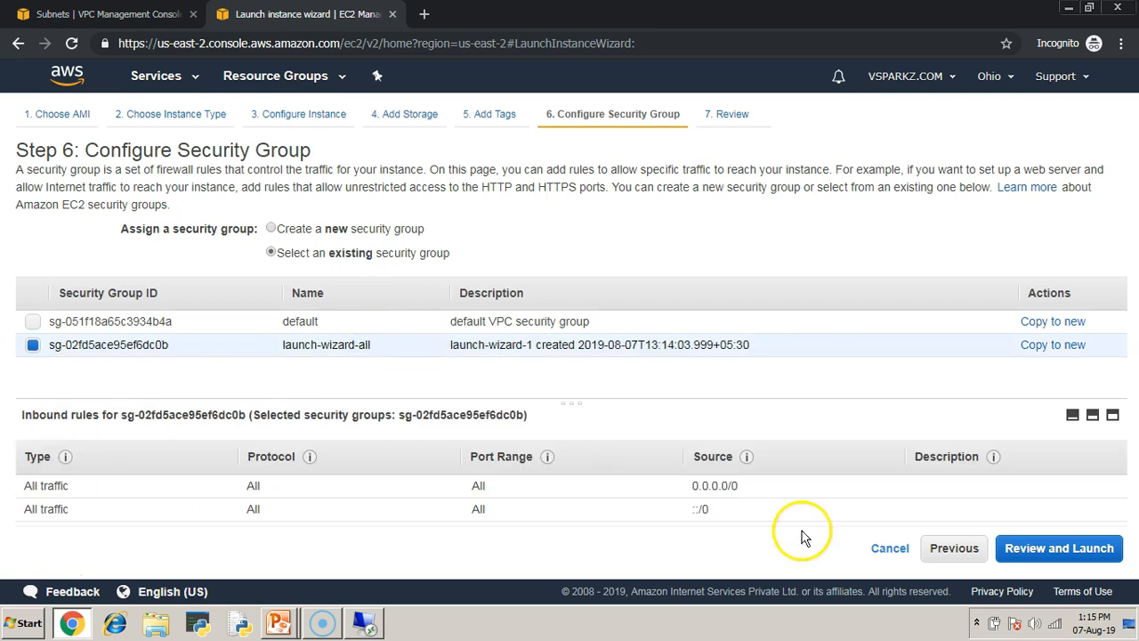
# - Review and launch the private-subnet instance with the existing ohio-2 key pair, acknowledging access to ohio-2.pem
pyautogui.click(1073, 546)
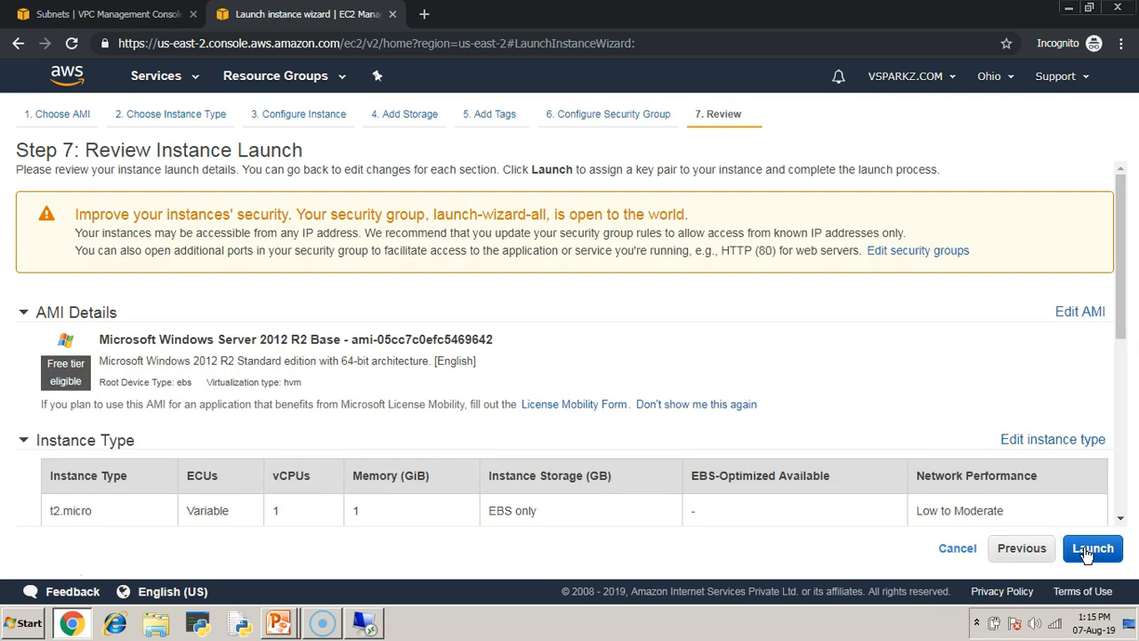
pyautogui.click(1092, 548)
pyautogui.click(362, 417)
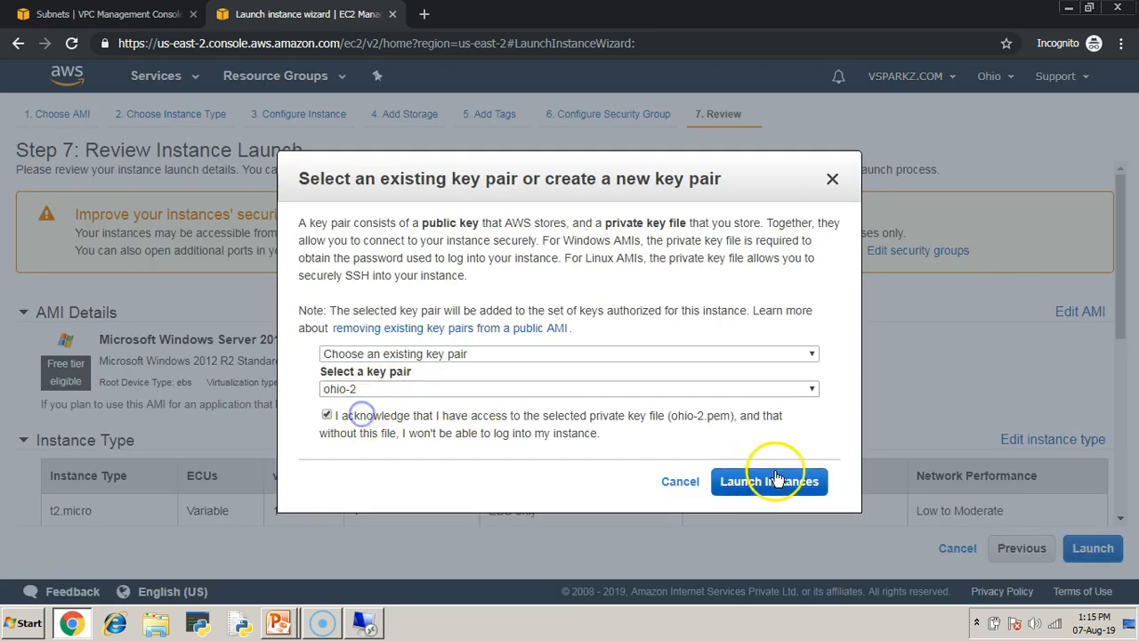
pyautogui.click(773, 482)
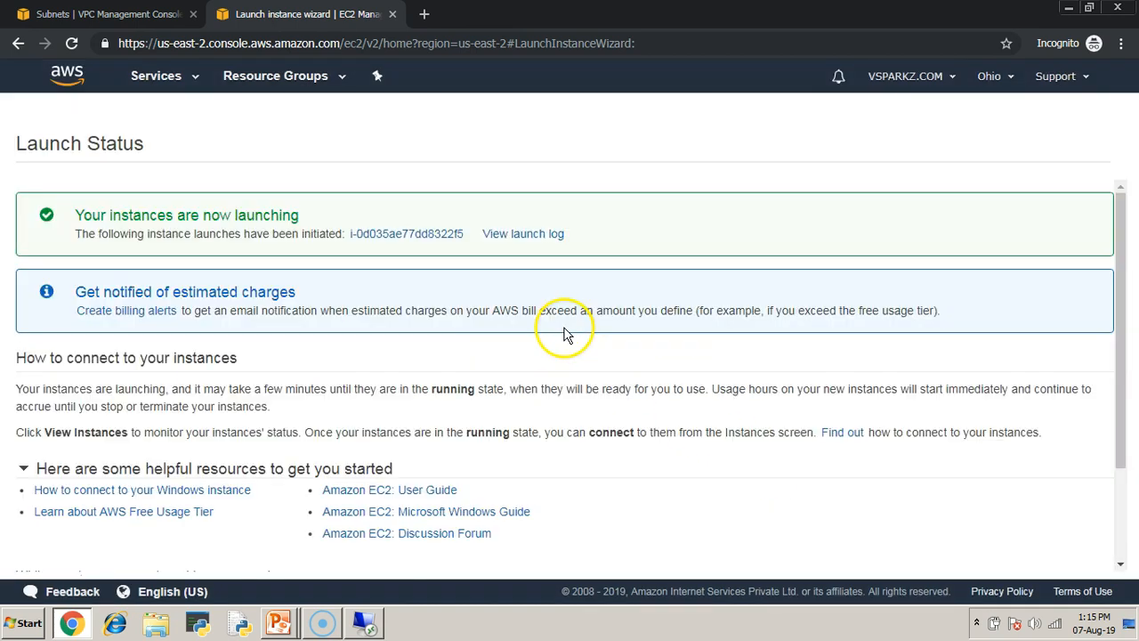
# - Open the new instance in the instances list, clear the ID filter, and name the instance VM-private
pyautogui.click(417, 238)
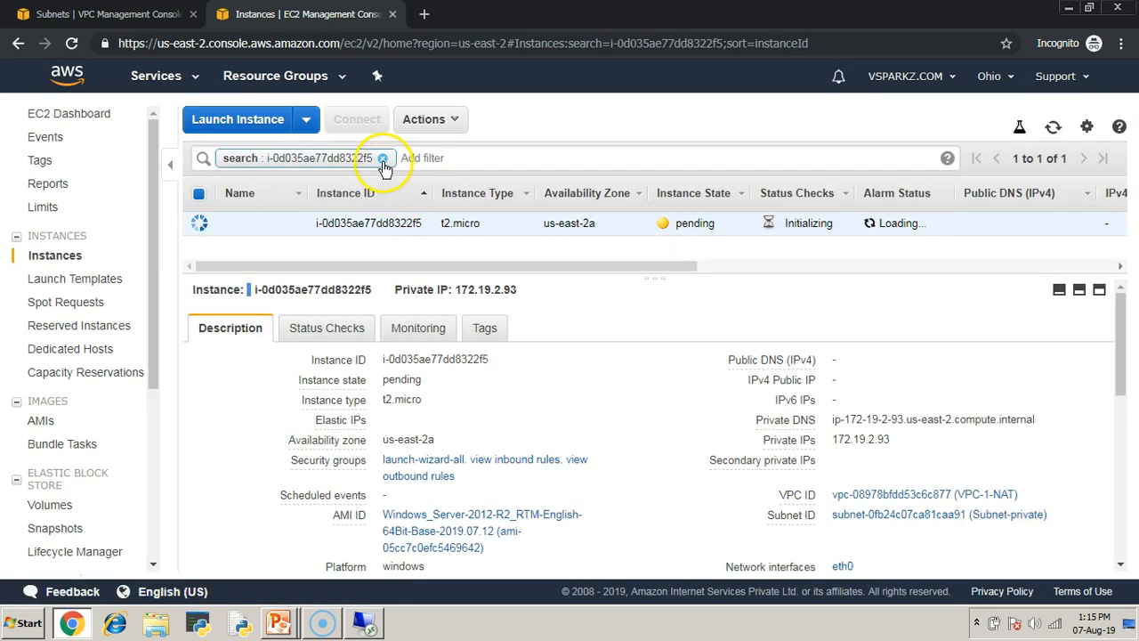
pyautogui.click(382, 158)
pyautogui.moveTo(654, 279); pyautogui.dragTo(650, 334)
pyautogui.click(294, 247)
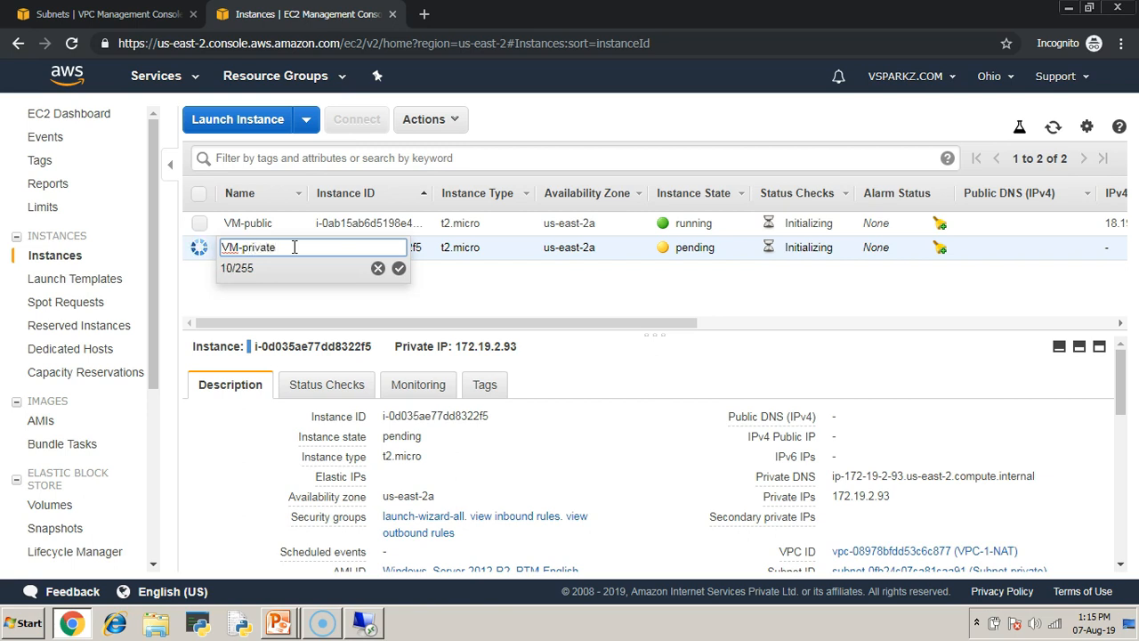
pyautogui.press('Return')
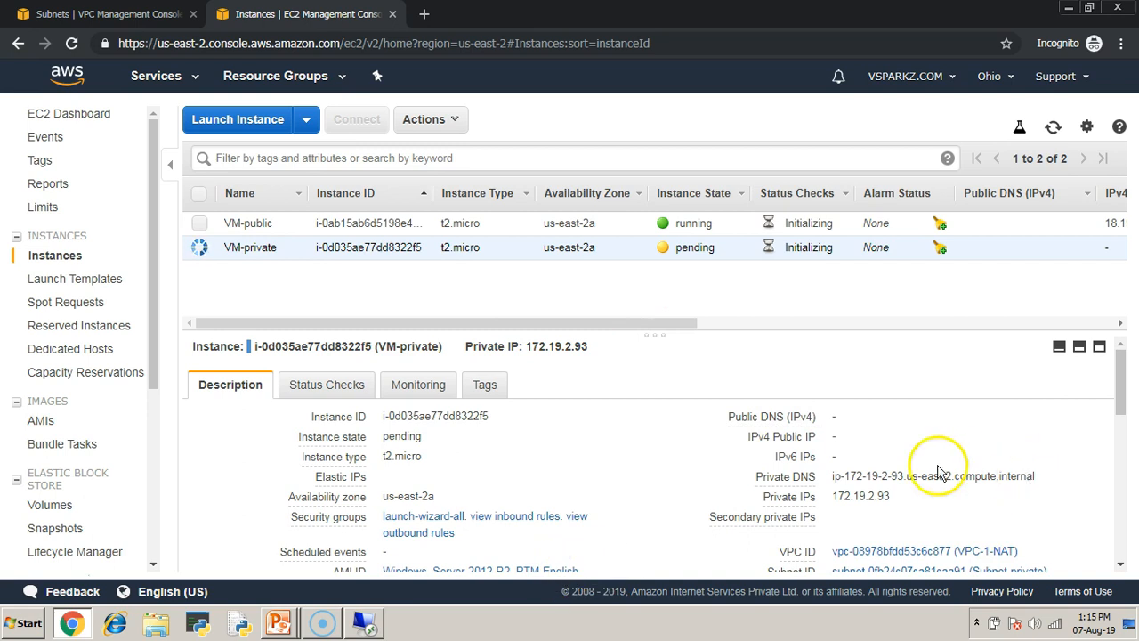
# - Retry the Remote Desktop connection to 18.191.147.203 up to the credentials prompt, and return to the EC2 instances list
pyautogui.click(364, 623)
pyautogui.click(632, 295)
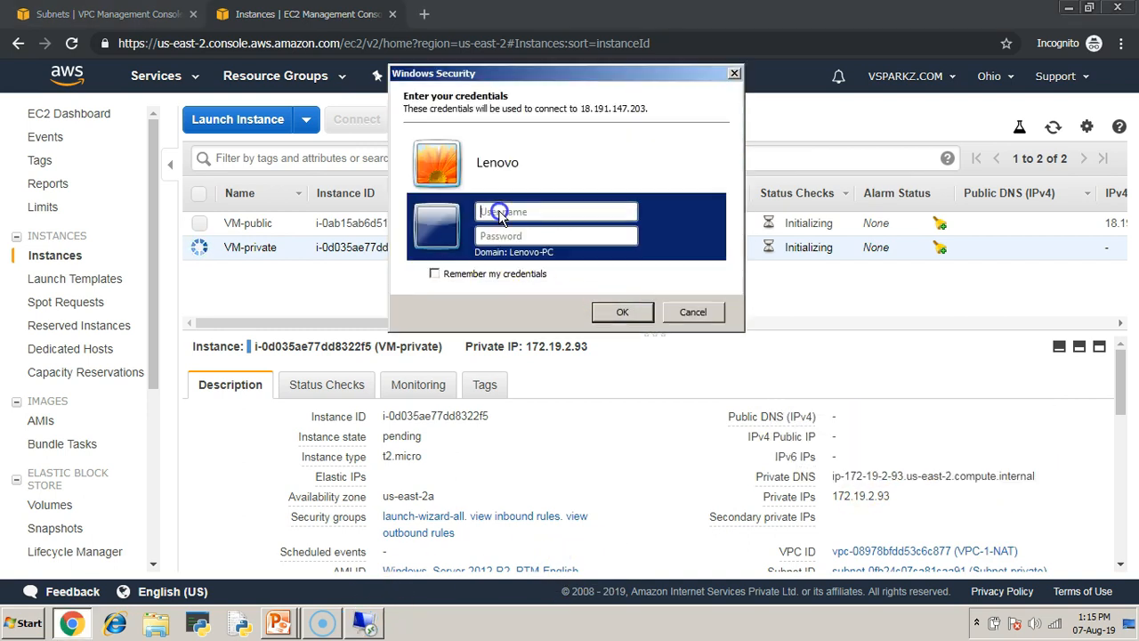
pyautogui.click(306, 151)
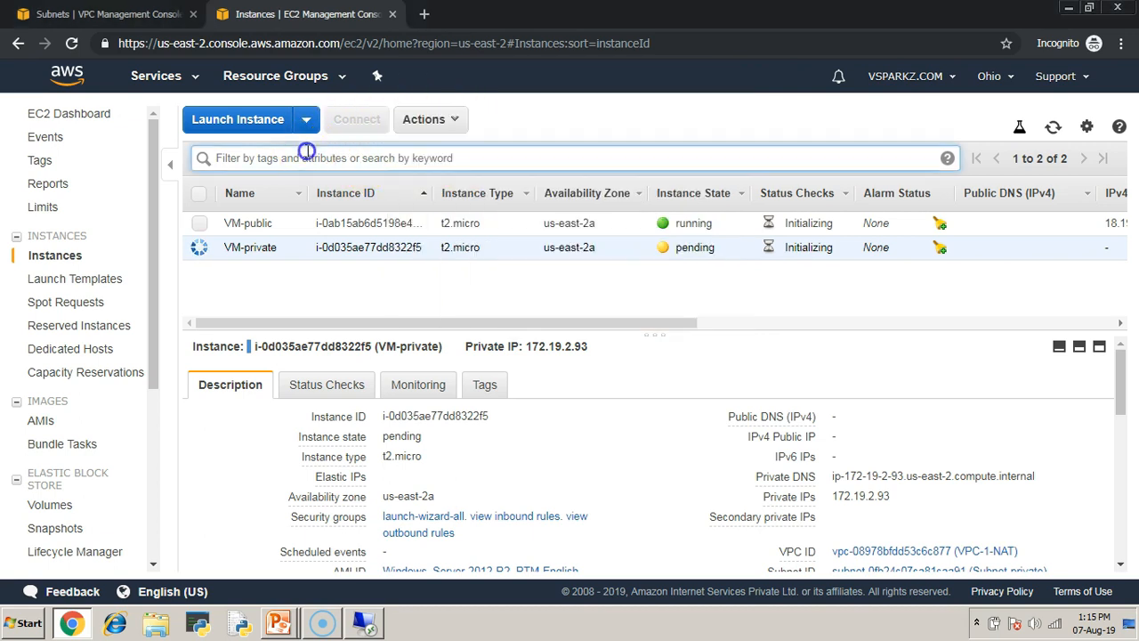
pyautogui.click(489, 297)
# - Select only the VM-public instance and open its connection details with the Administrator user name
pyautogui.click(200, 224)
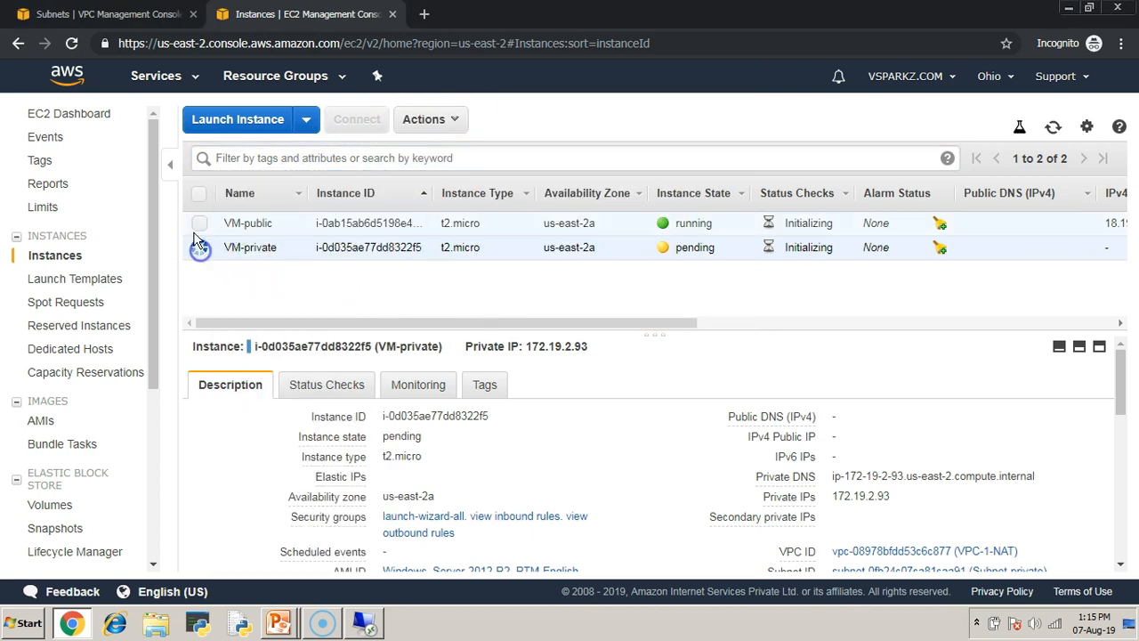
pyautogui.click(199, 224)
pyautogui.click(199, 224)
pyautogui.click(201, 251)
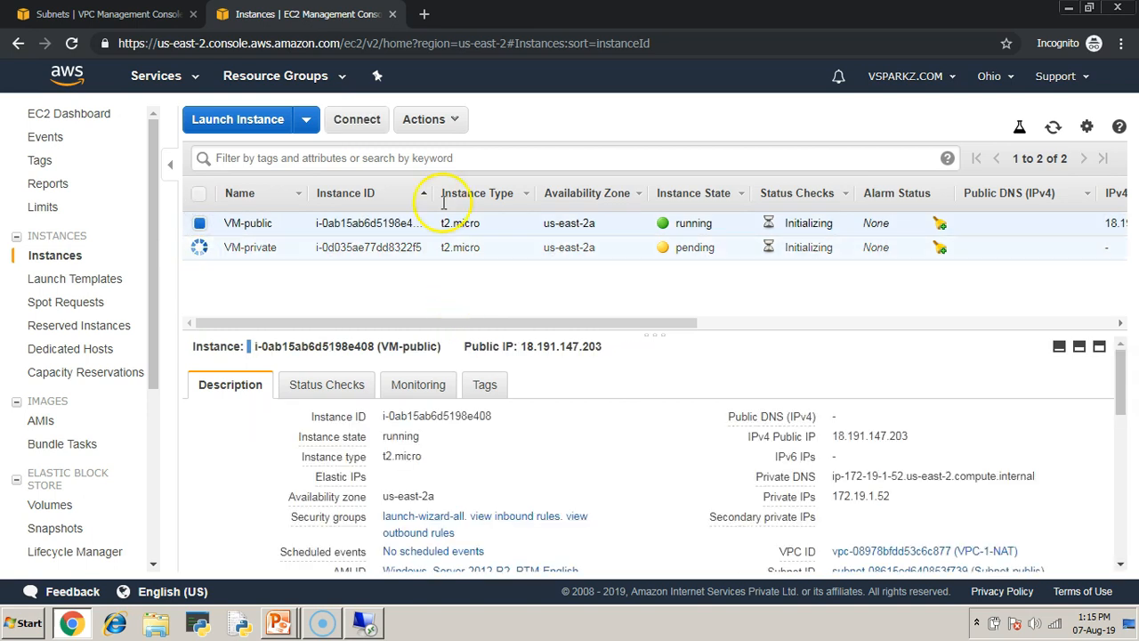
pyautogui.click(357, 120)
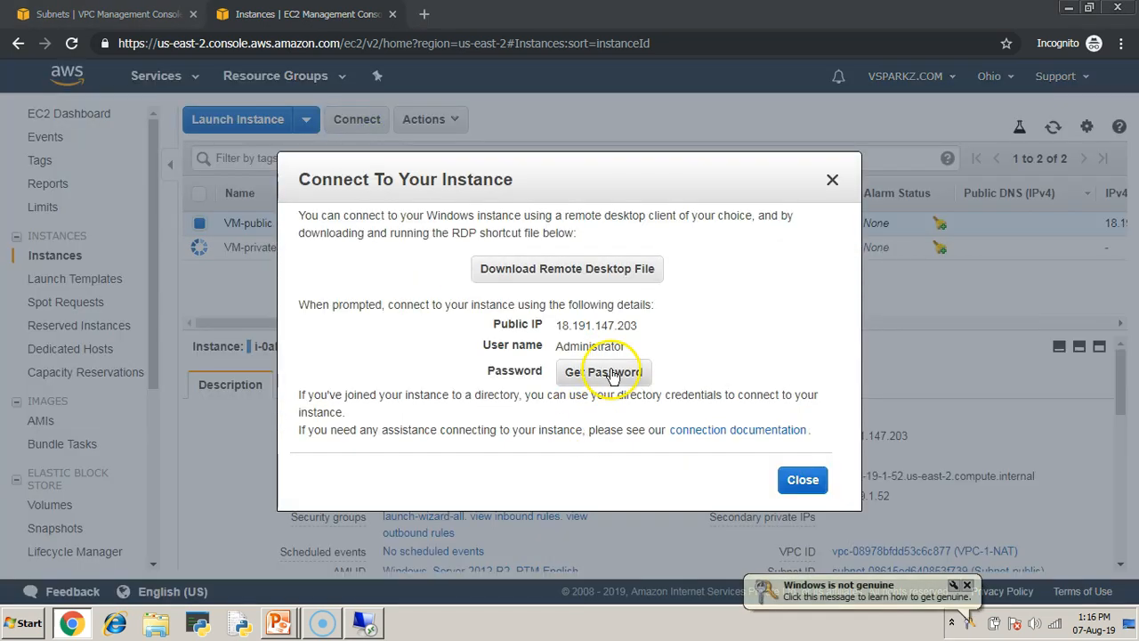
pyautogui.moveTo(549, 353); pyautogui.dragTo(628, 350)
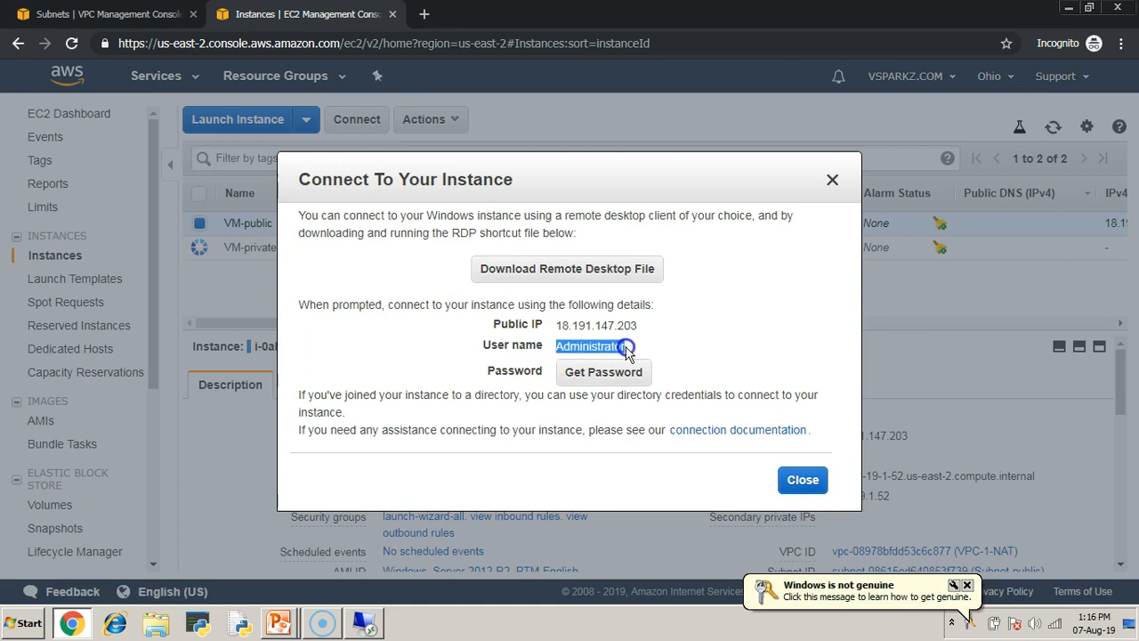
# - Decrypt the VM-public administrator password using the ohio-2.pem key pair file and copy the password
pyautogui.click(617, 370)
pyautogui.click(542, 288)
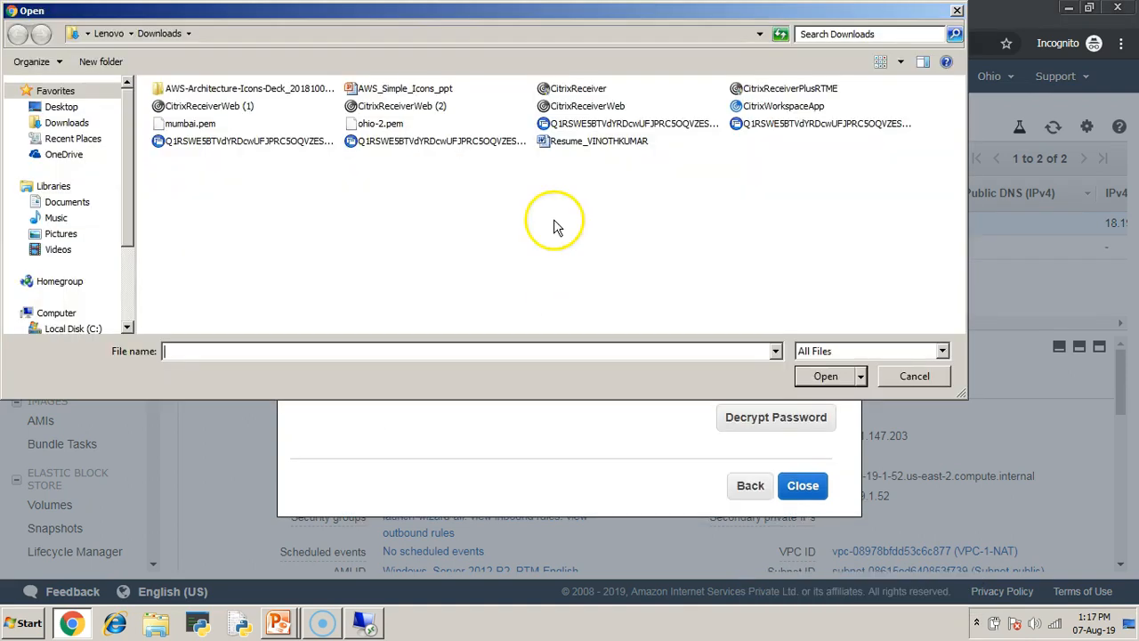
pyautogui.click(389, 124)
pyautogui.click(827, 375)
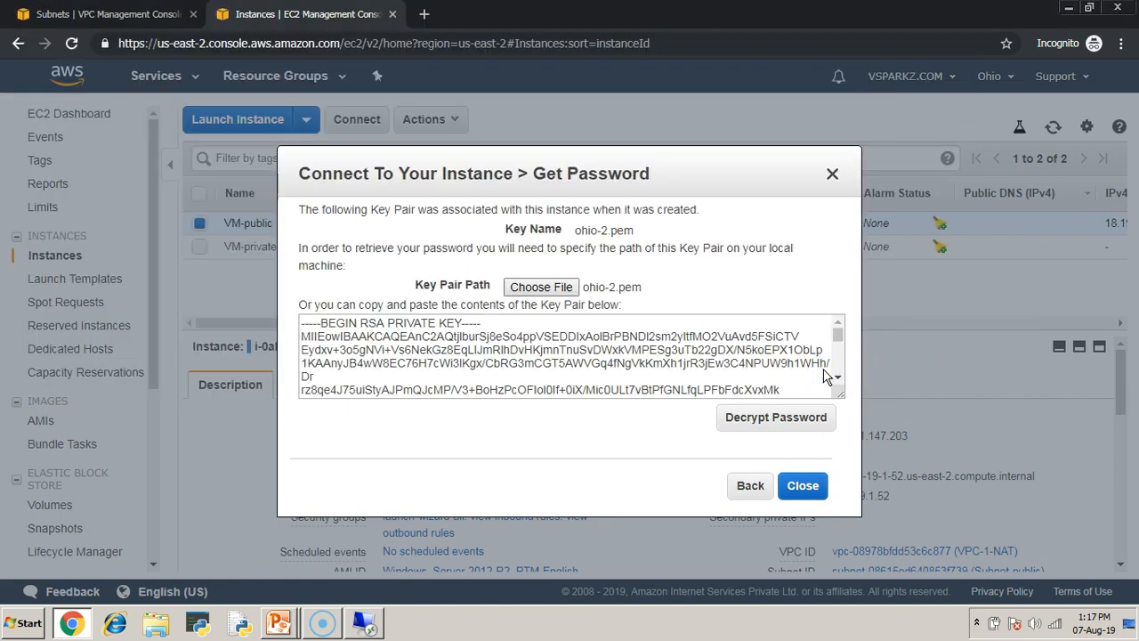
pyautogui.click(795, 419)
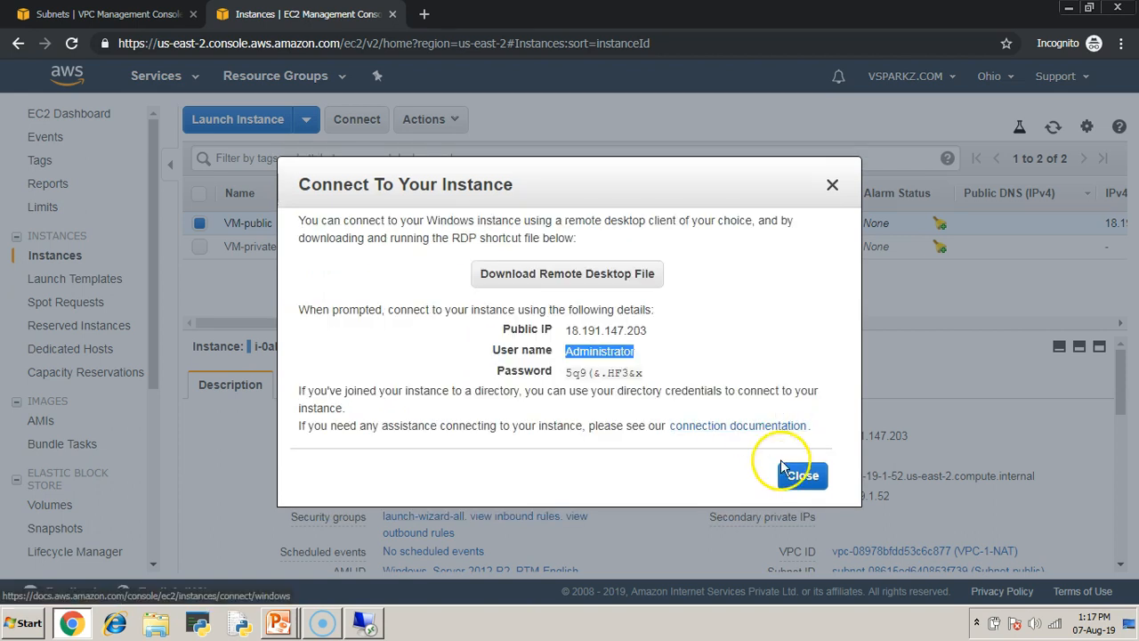
pyautogui.click(646, 372)
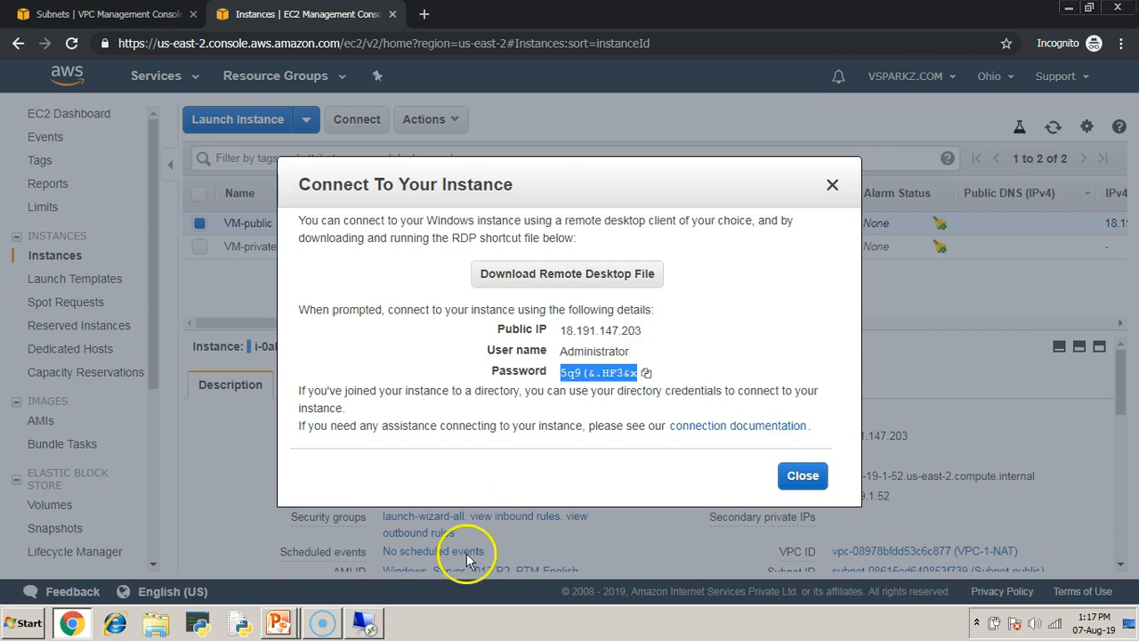
# - Switch to Remote Desktop and sign in to 18.191.147.203 as Administrator with the account password, accepting the untrusted certificate
pyautogui.click(372, 625)
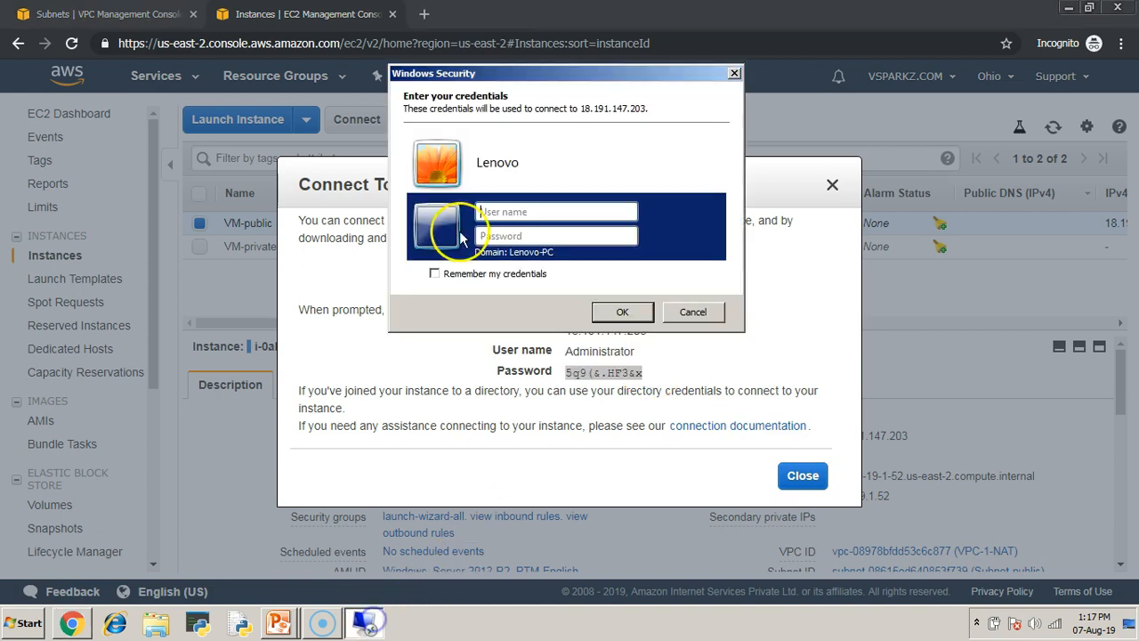
pyautogui.click(561, 210)
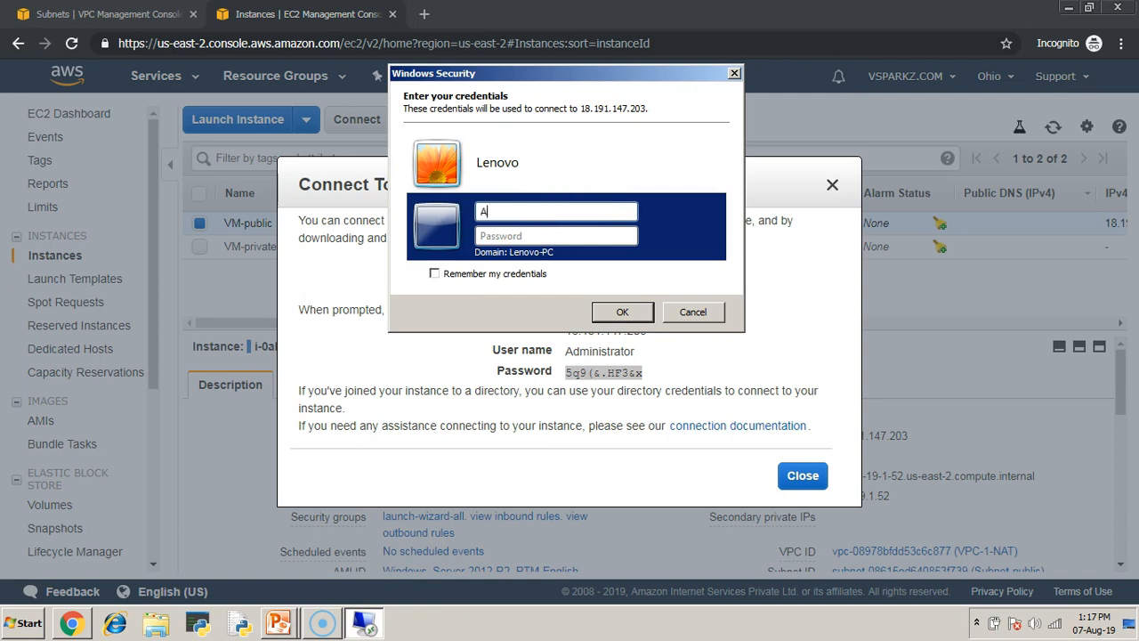
pyautogui.write('Administrator')
pyautogui.press('Tab')
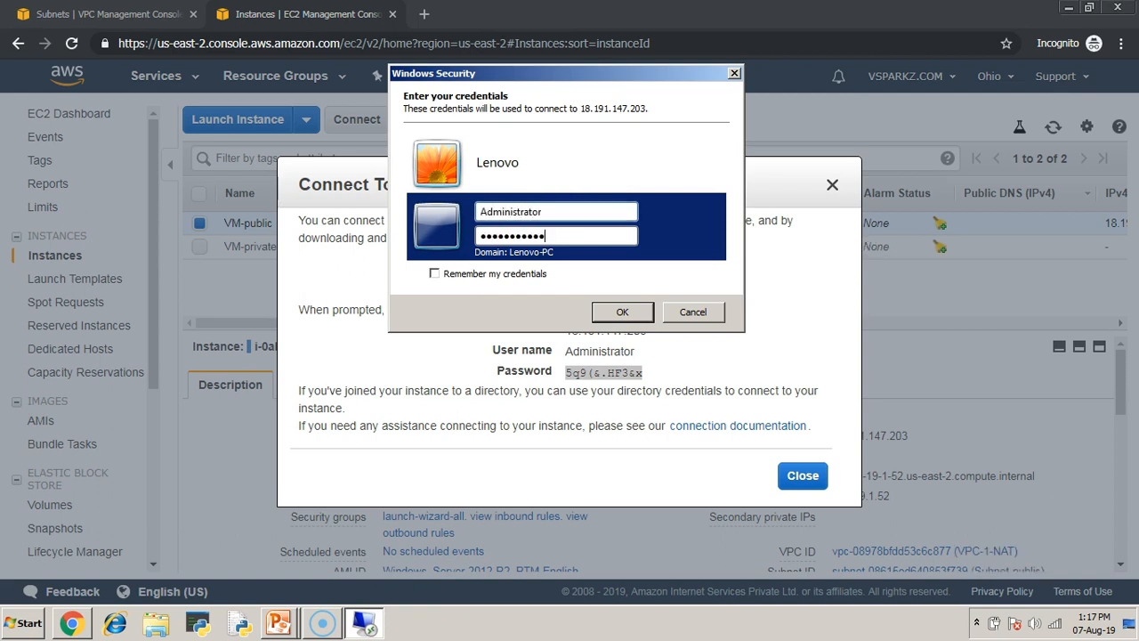
pyautogui.click(612, 312)
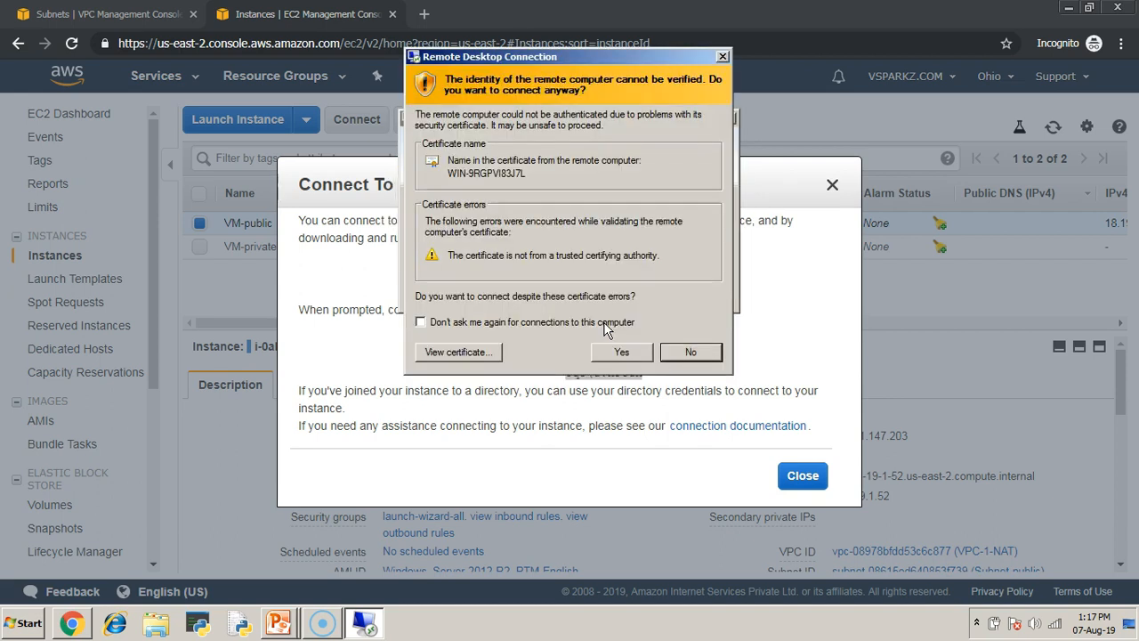
pyautogui.click(621, 351)
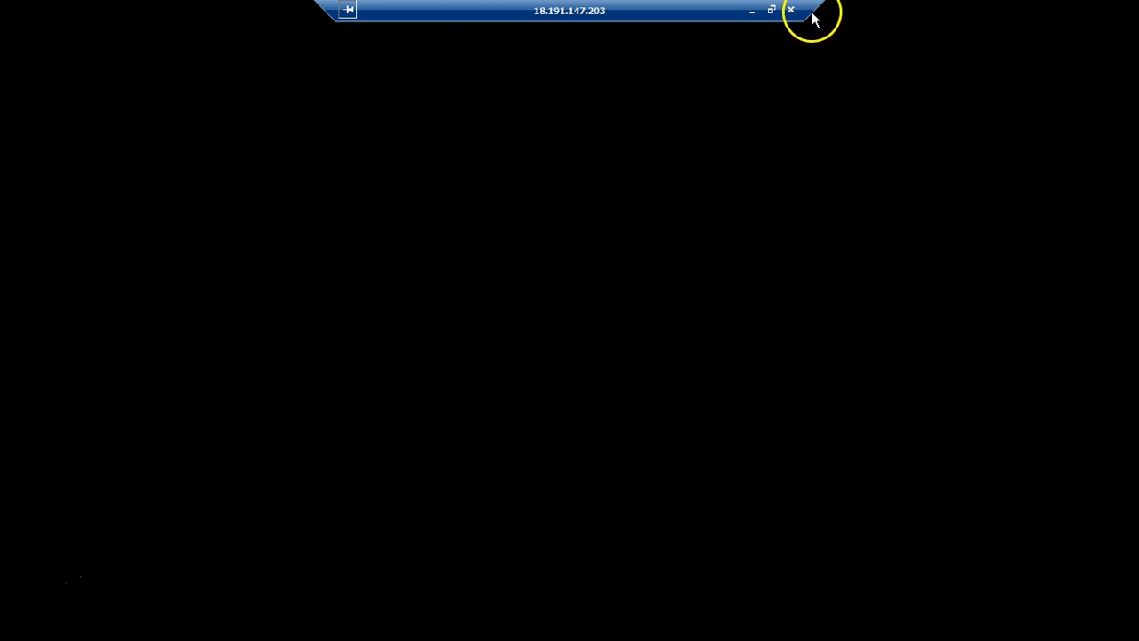
pyautogui.moveTo(609, 14); pyautogui.dragTo(331, 22)
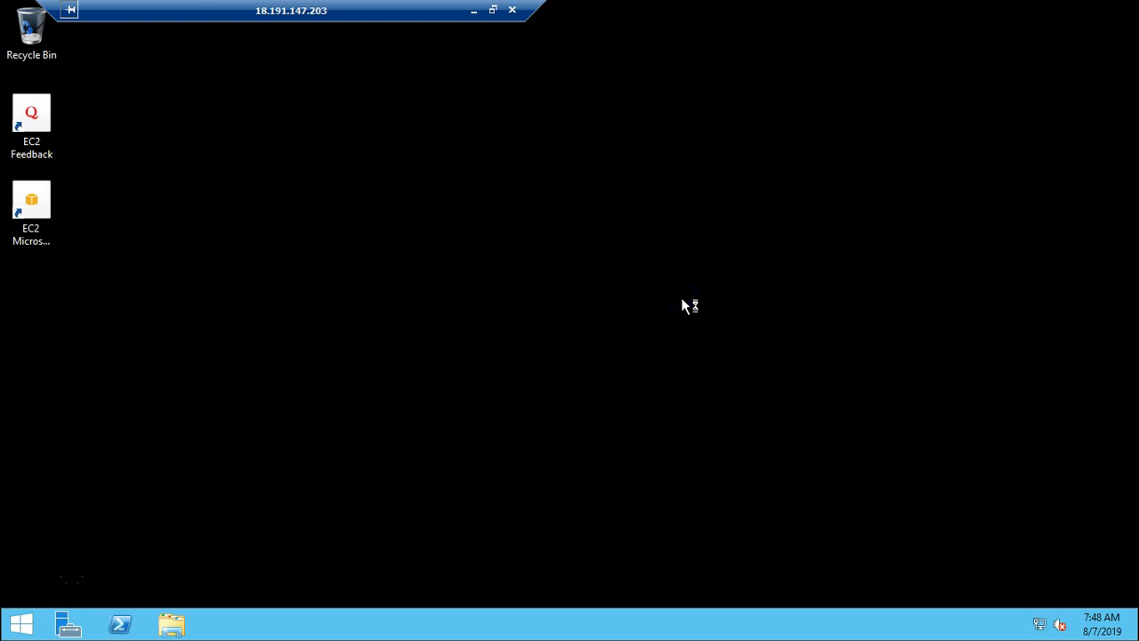
# - Open a Command Prompt in the VM-public session and ping google.com
pyautogui.press('super+r')
pyautogui.write('cm')
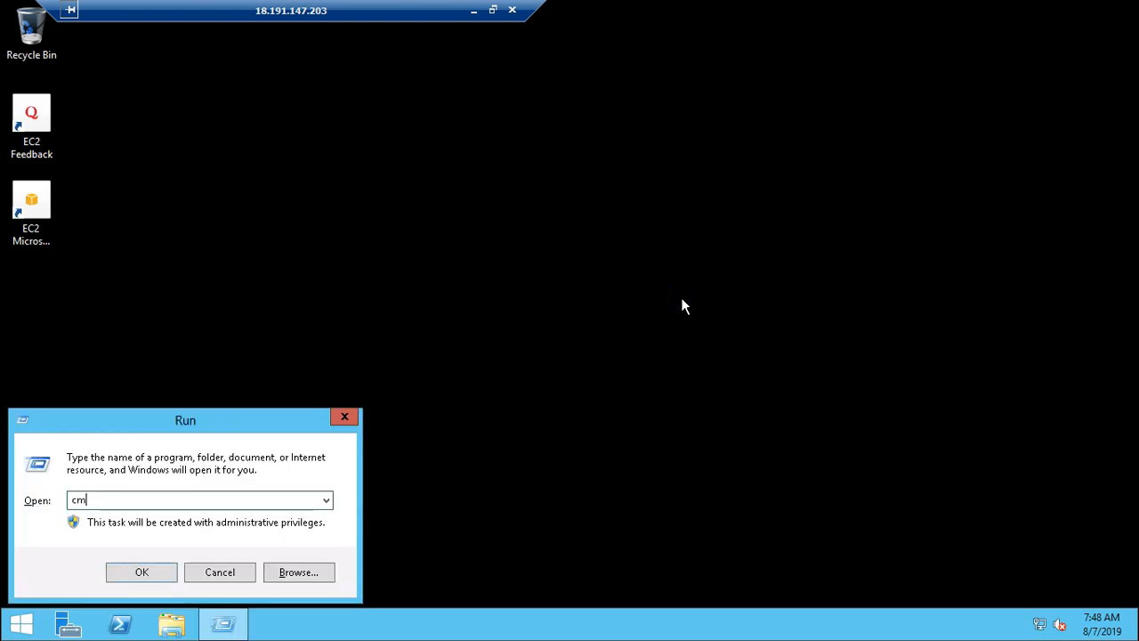
pyautogui.press('Return')
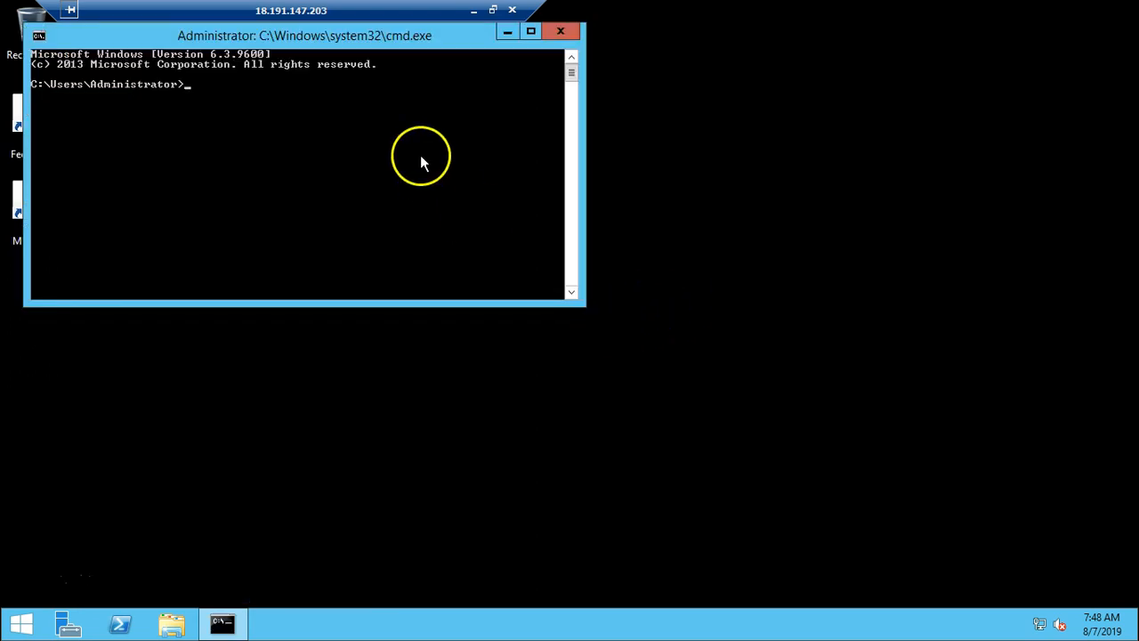
pyautogui.moveTo(361, 34); pyautogui.dragTo(399, 127)
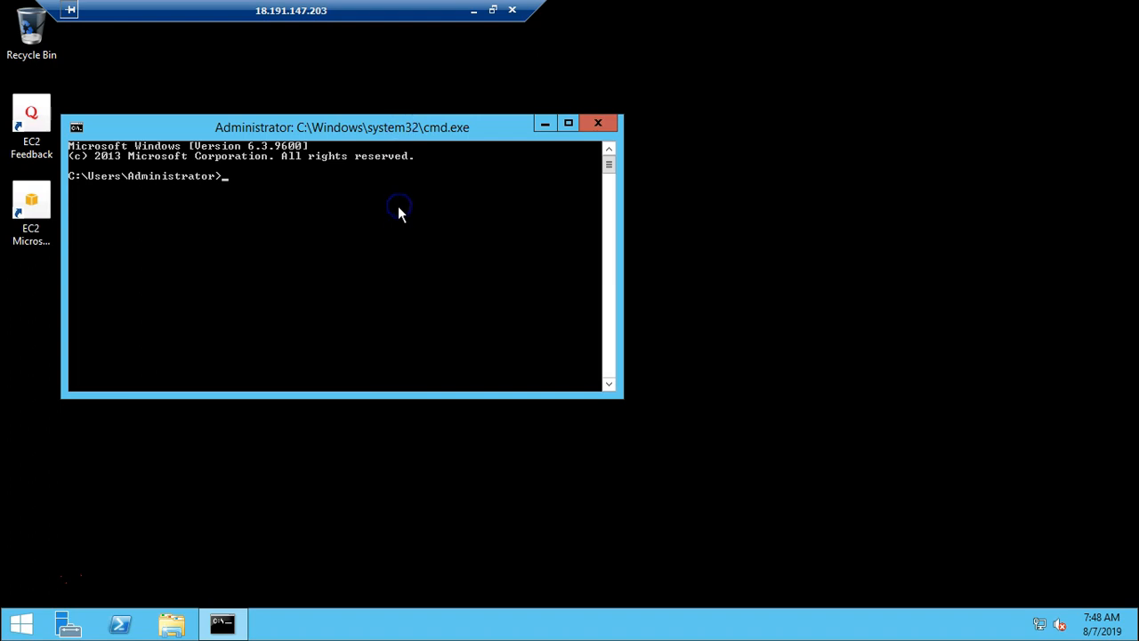
pyautogui.write('ping google.com')
pyautogui.press('Return')
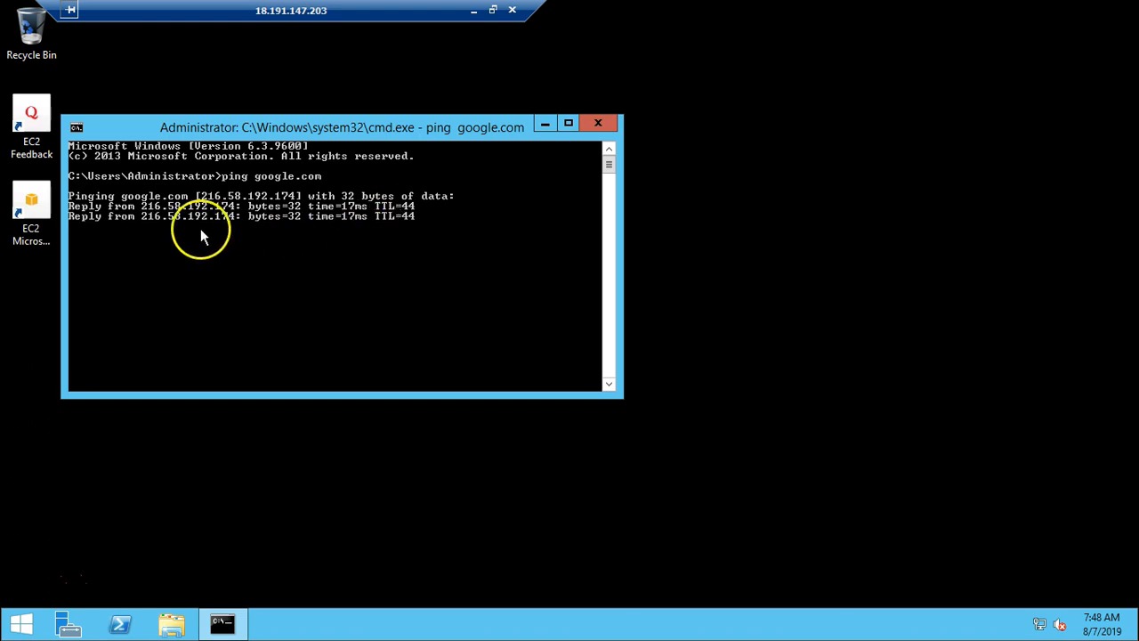
# - Return to the EC2 console, close the connection details, select only VM-private, and copy its private IP
pyautogui.click(473, 10)
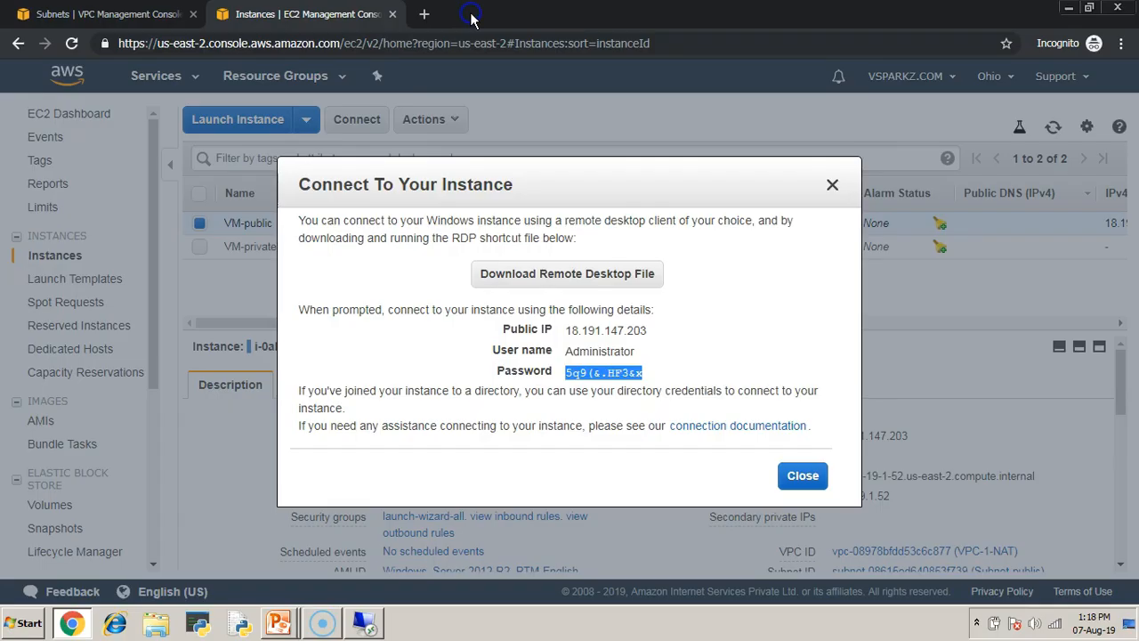
pyautogui.click(803, 475)
pyautogui.click(194, 224)
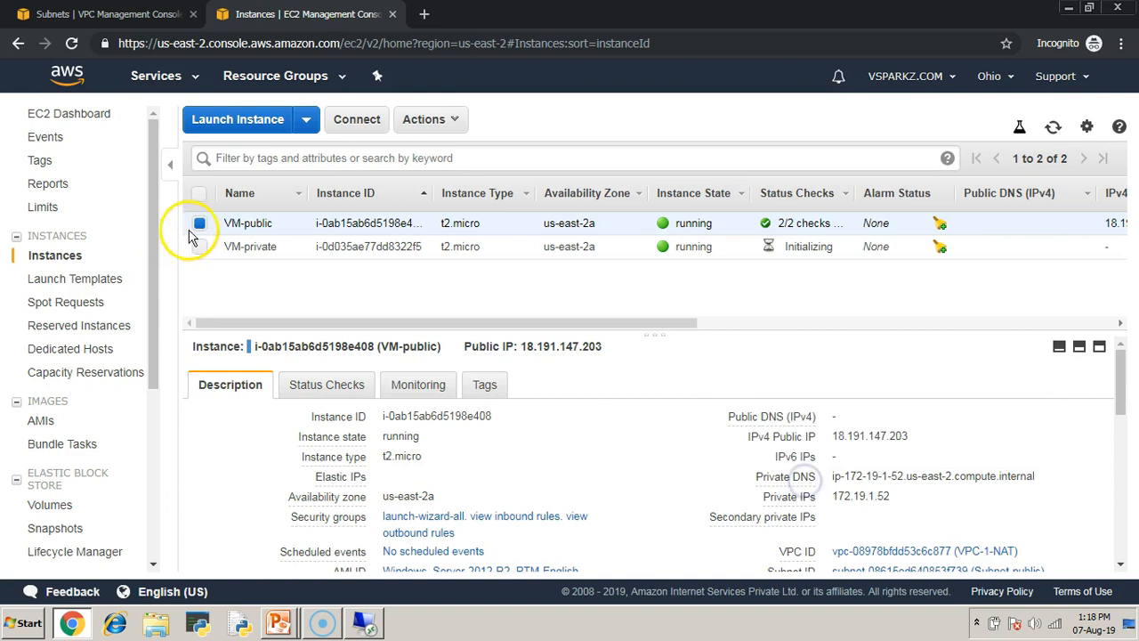
pyautogui.click(197, 250)
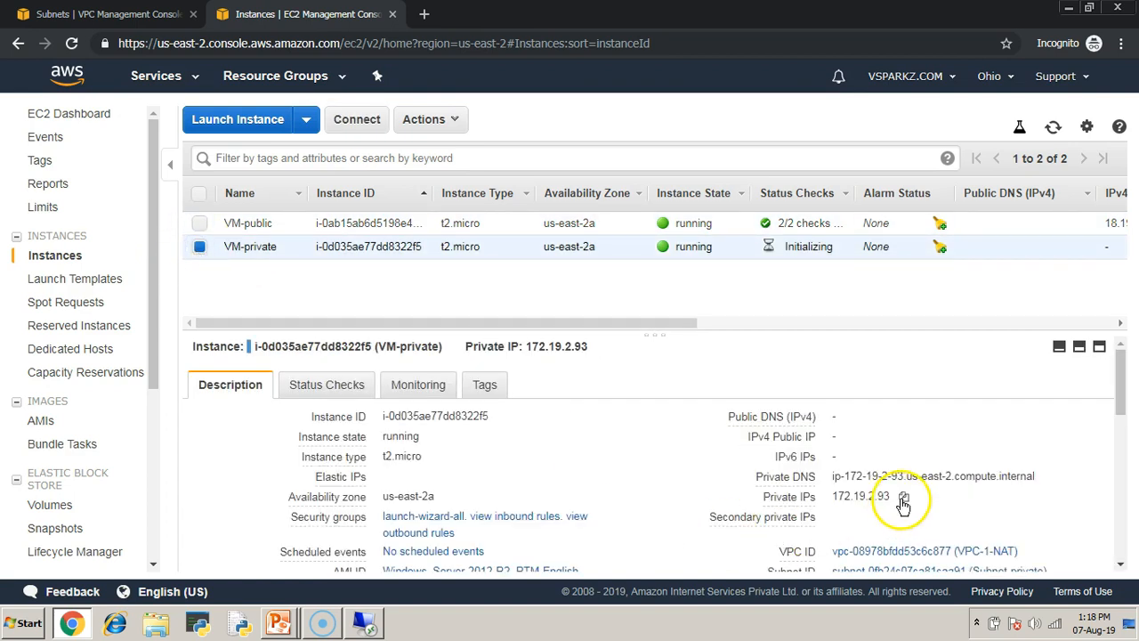
pyautogui.click(902, 499)
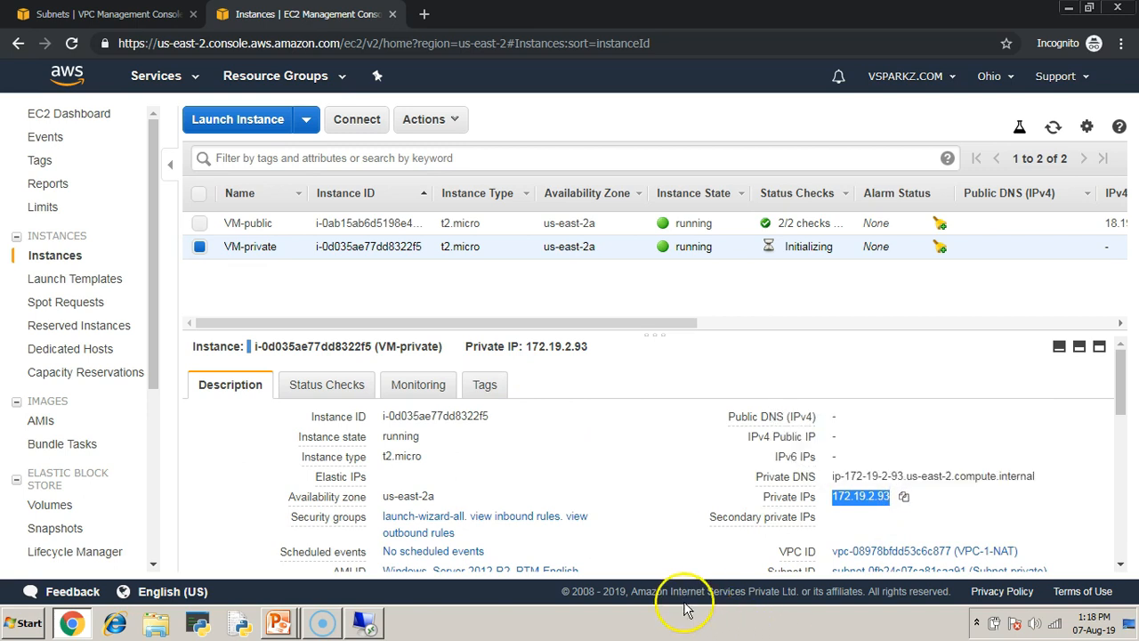
# - Review the Step 4 slide's network diagram with the EC2 instances in both subnets, and return to the EC2 instances list
pyautogui.hotkey('alt', 'Tab')
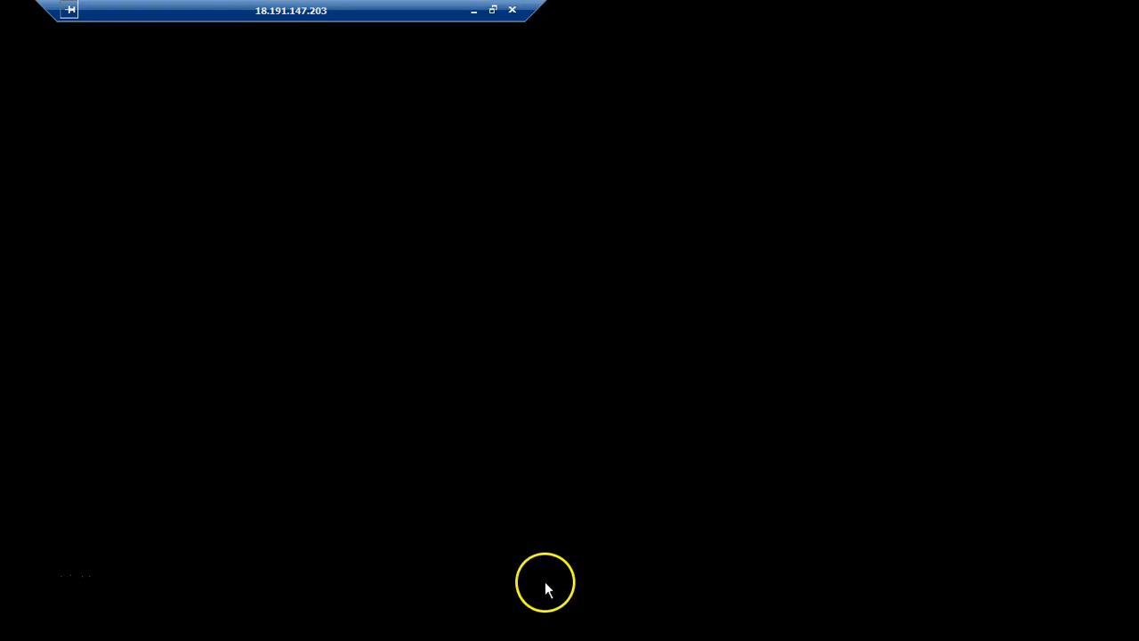
pyautogui.hotkey('alt', 'Tab')
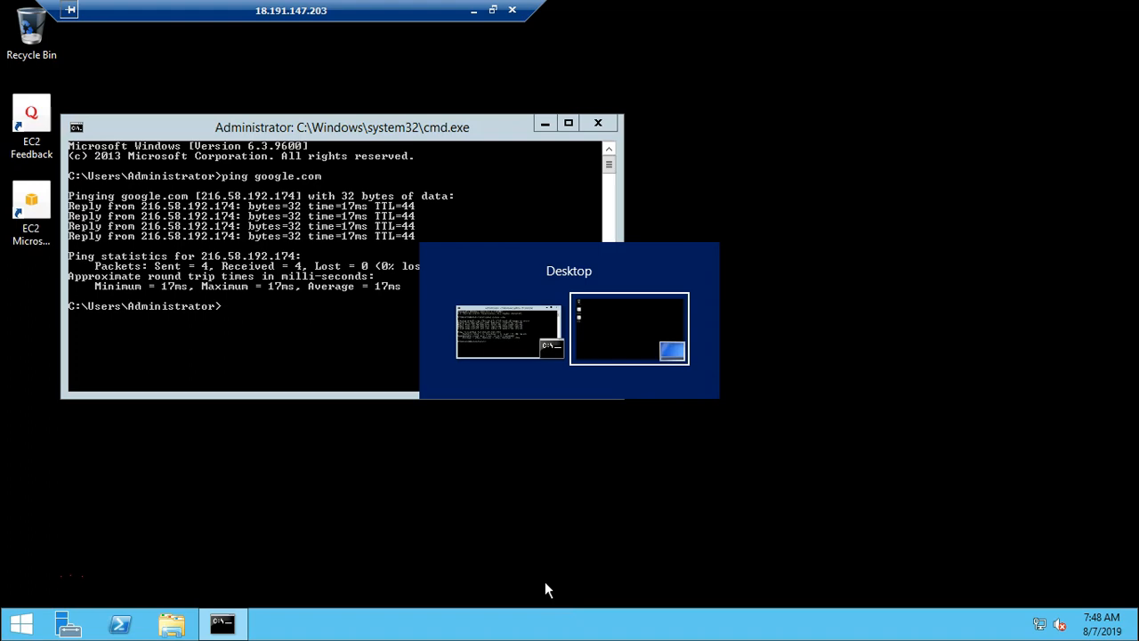
pyautogui.click(473, 10)
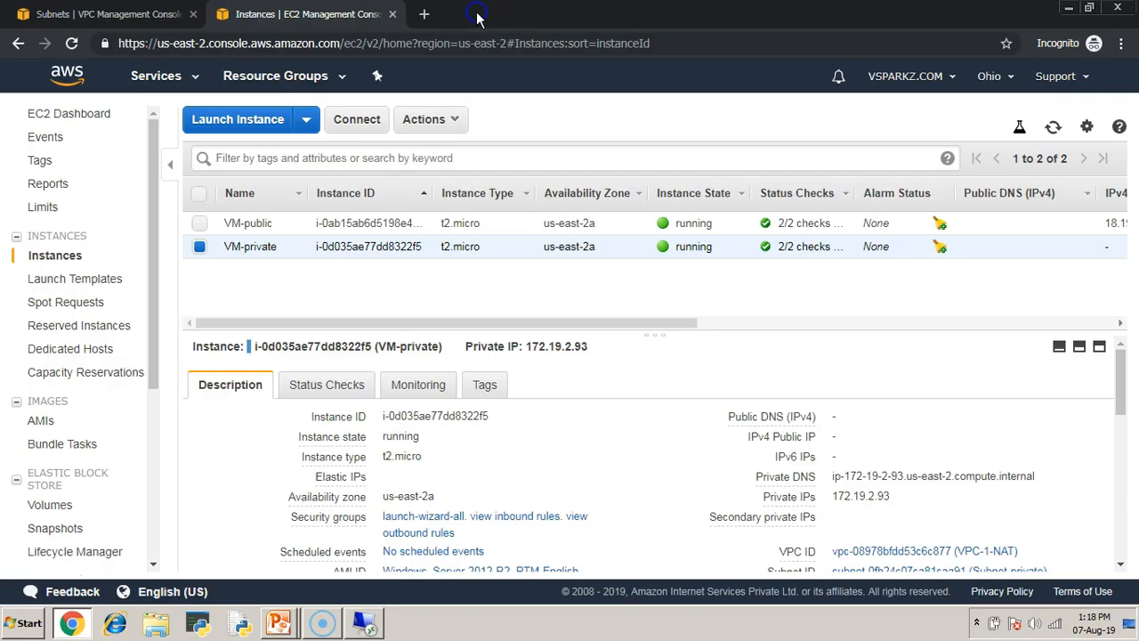
pyautogui.hotkey('alt', 'Tab')
pyautogui.hotkey('alt', 'Tab')
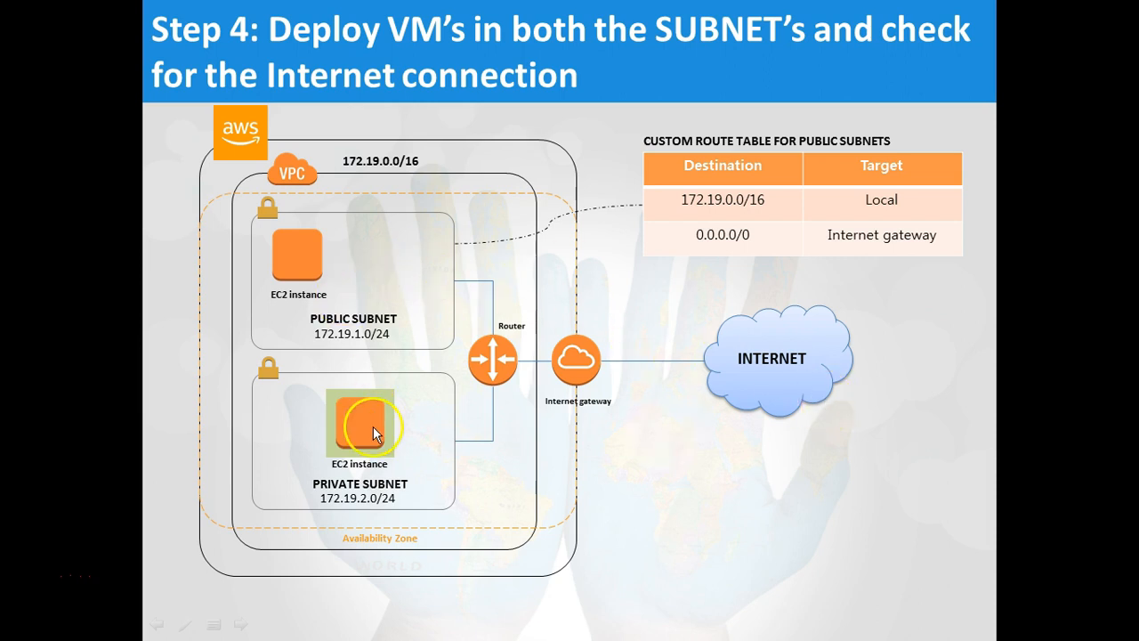
pyautogui.hotkey('alt', 'Tab')
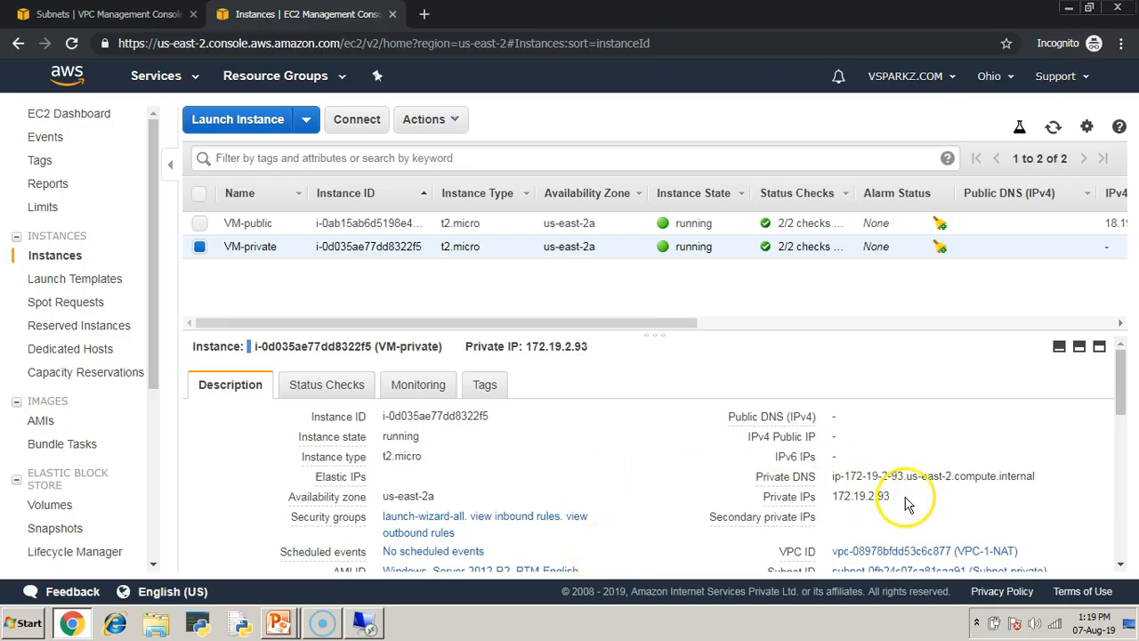
# - Copy VM-private's private IP 172.19.2.93 and launch Remote Desktop Connection with mstsc inside the VM-public session
pyautogui.click(902, 498)
pyautogui.click(364, 623)
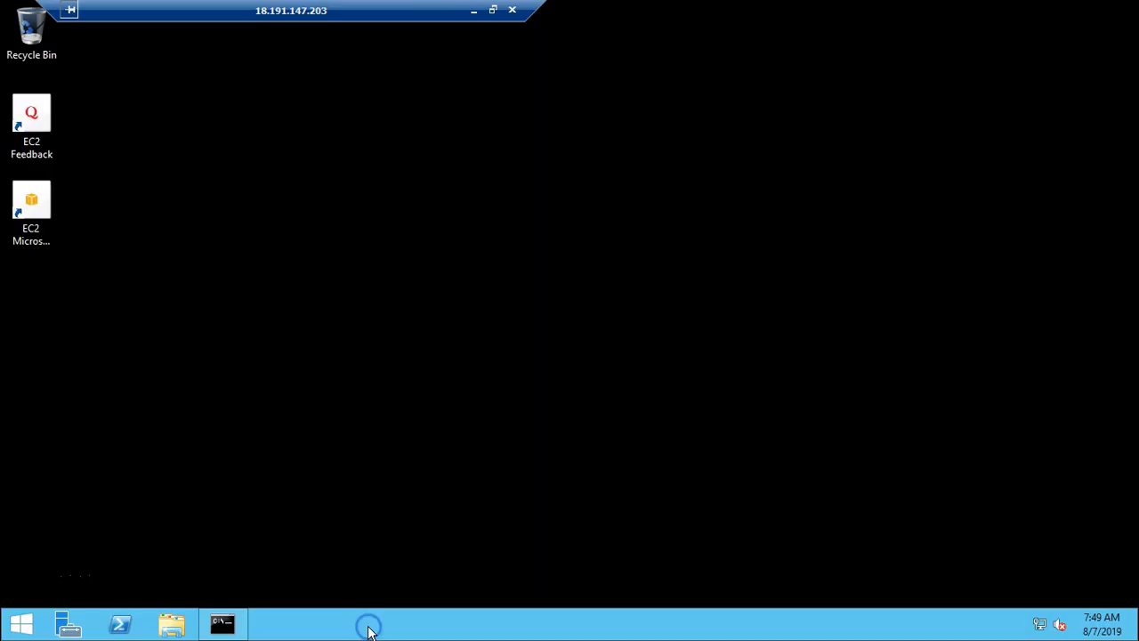
pyautogui.click(224, 623)
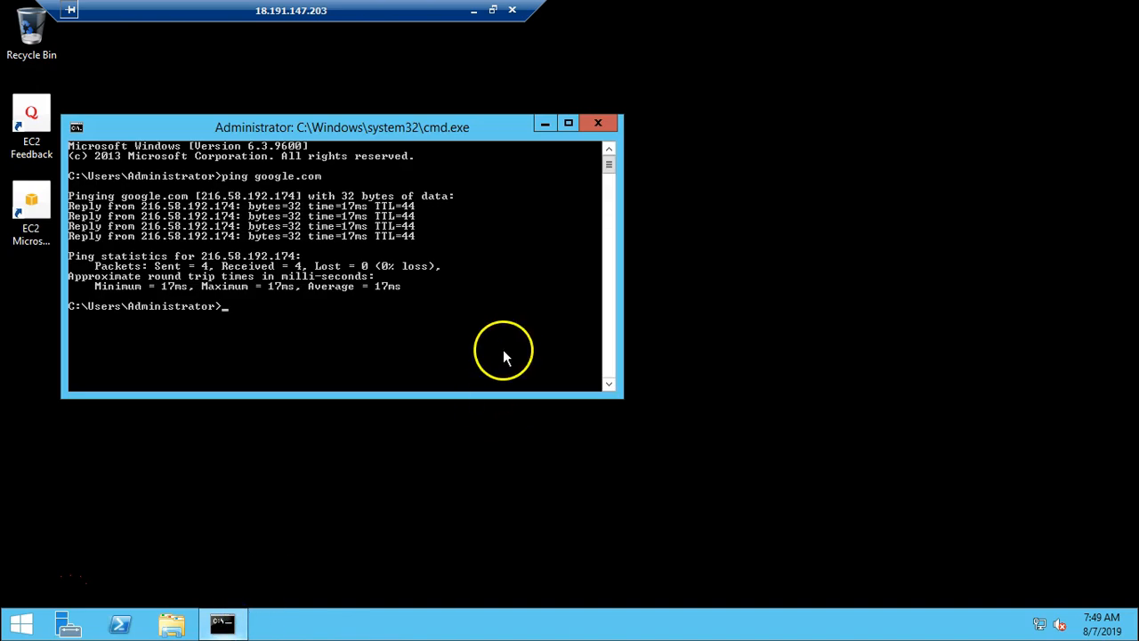
pyautogui.click(903, 434)
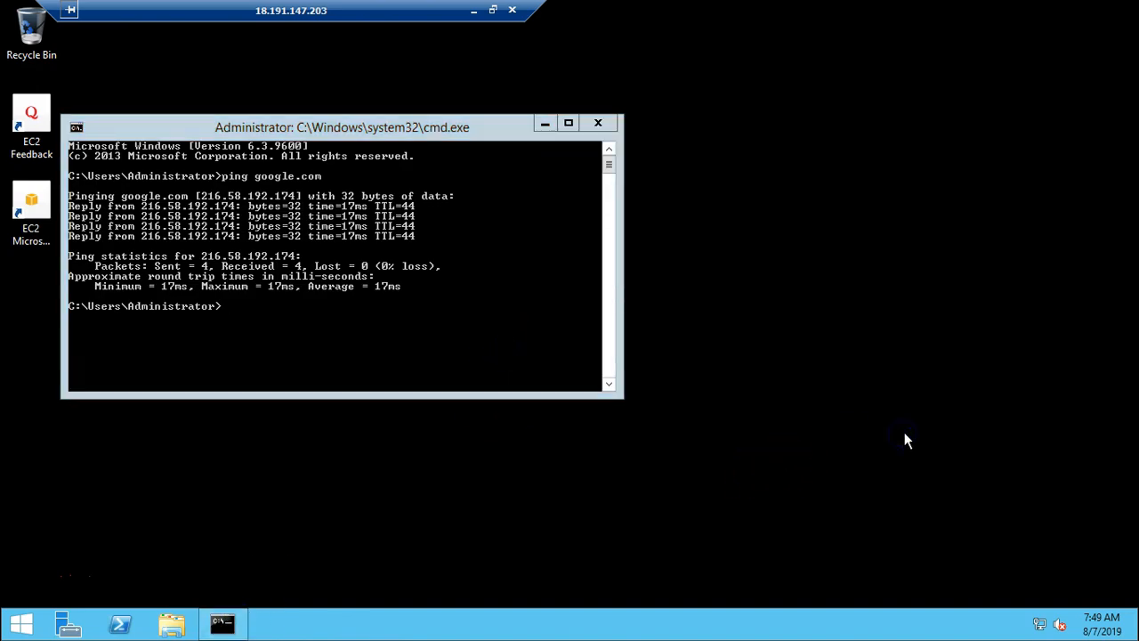
pyautogui.press('super+r')
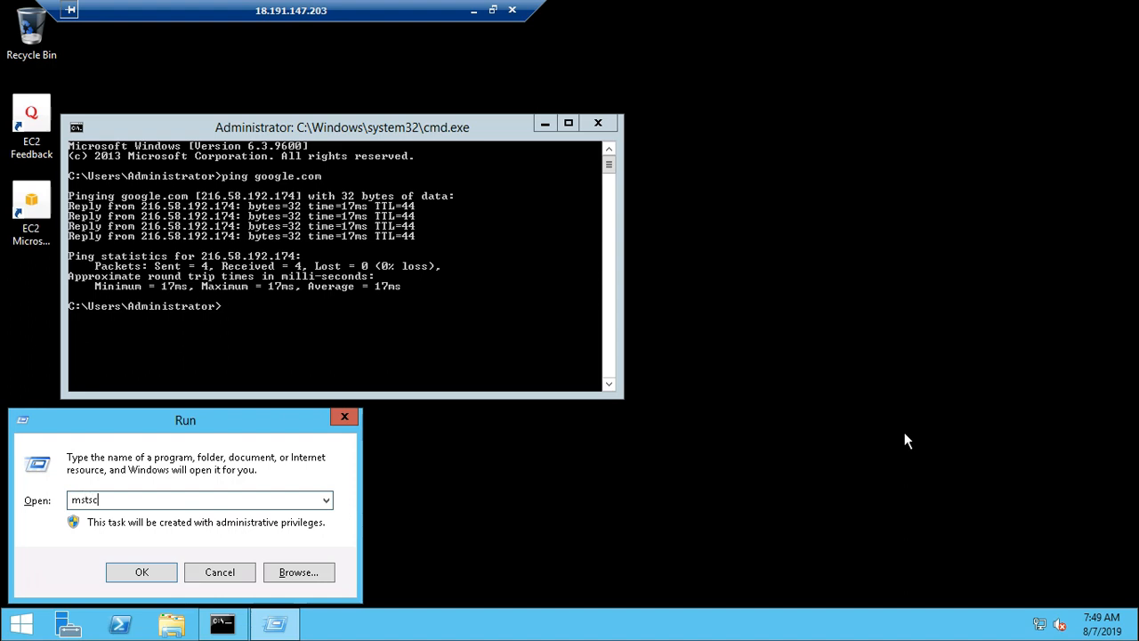
pyautogui.press('Return')
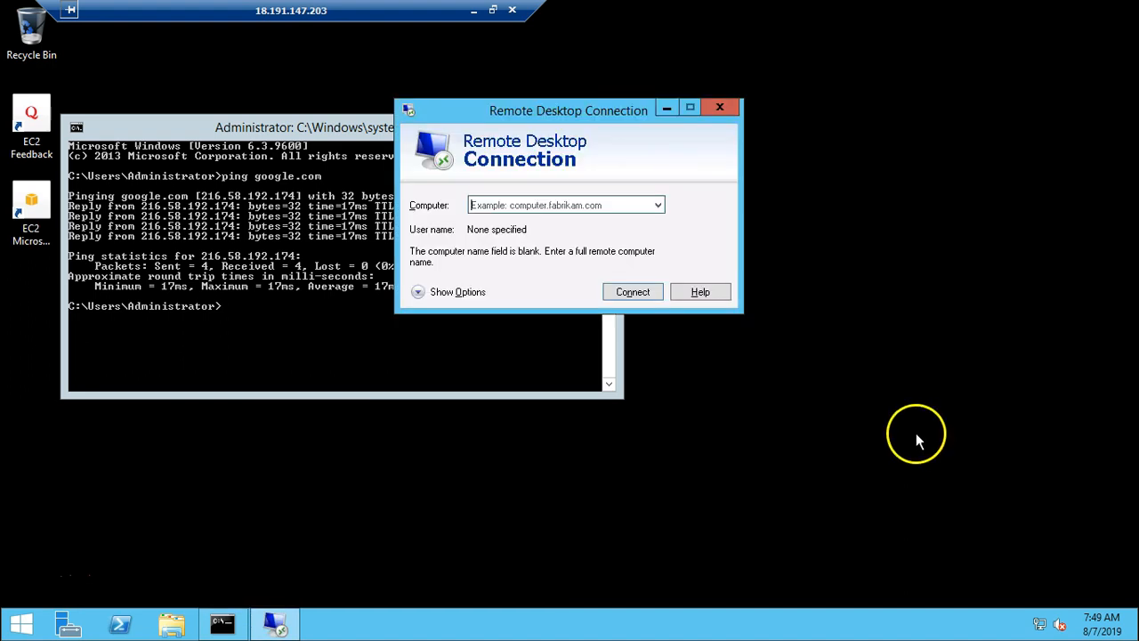
# - Connect to 172.19.2.93 from the VM-public session and enter Administrator as the user name
pyautogui.hotkey('ctrl', 'v')
pyautogui.click(631, 294)
pyautogui.click(503, 146)
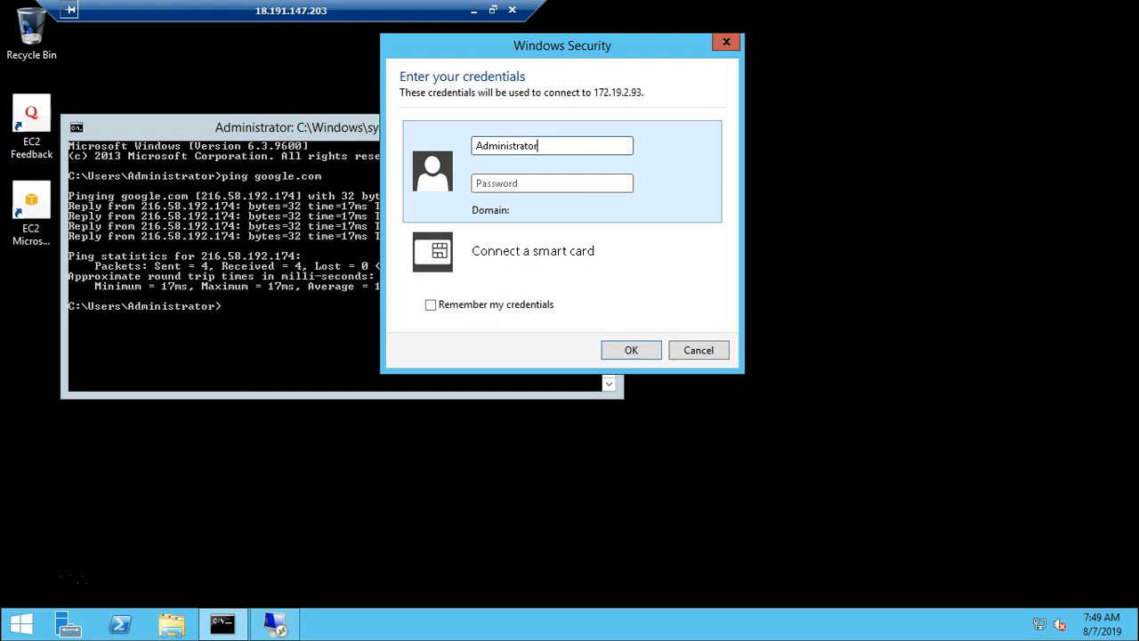
# - Return to the EC2 console, retrieve VM-private's Administrator password from its connection details, and copy it
pyautogui.click(473, 11)
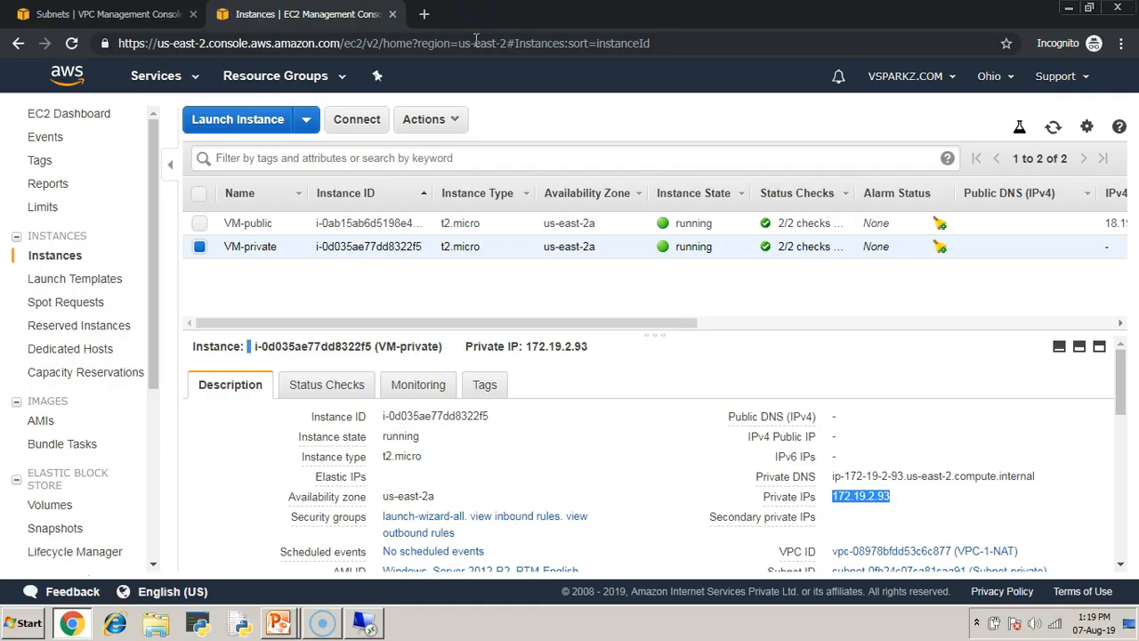
pyautogui.click(358, 126)
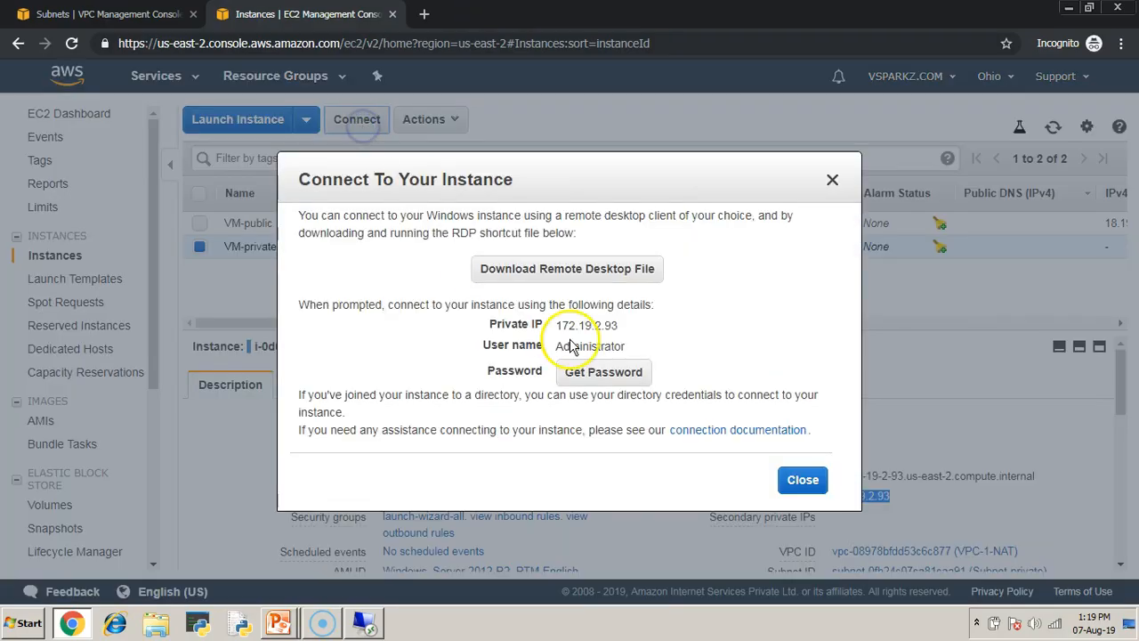
pyautogui.click(608, 445)
pyautogui.click(767, 417)
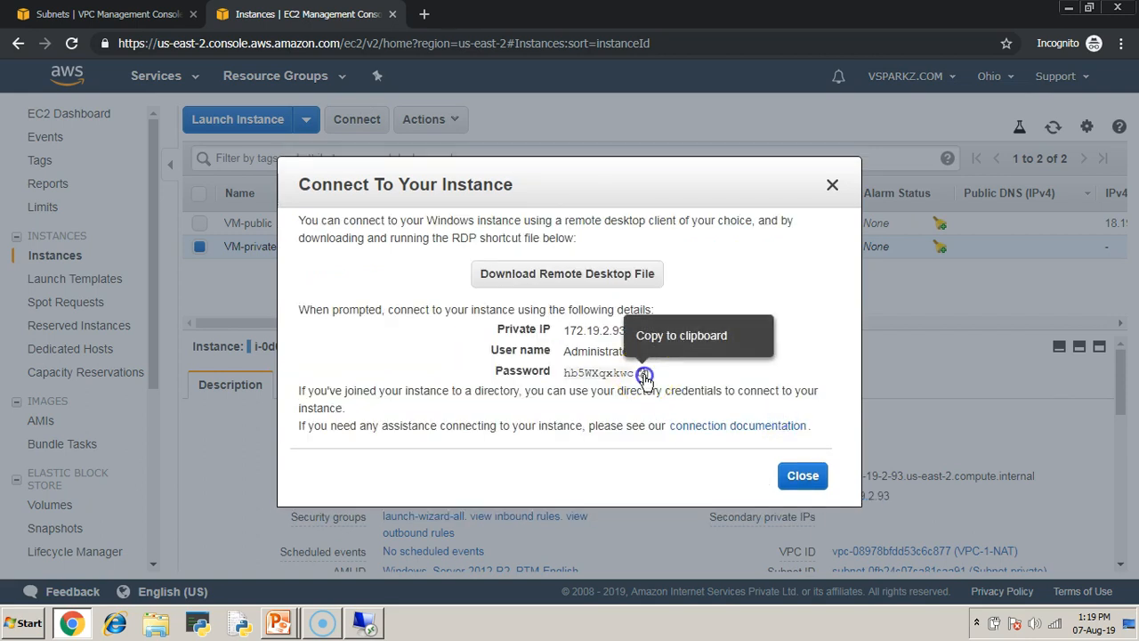
pyautogui.click(644, 374)
# - Return to the VM-public session, enter the Administrator password, accept the certificate warning to connect to 172.19.2.93, and reposition its connection bar
pyautogui.click(362, 627)
pyautogui.click(508, 181)
pyautogui.click(620, 349)
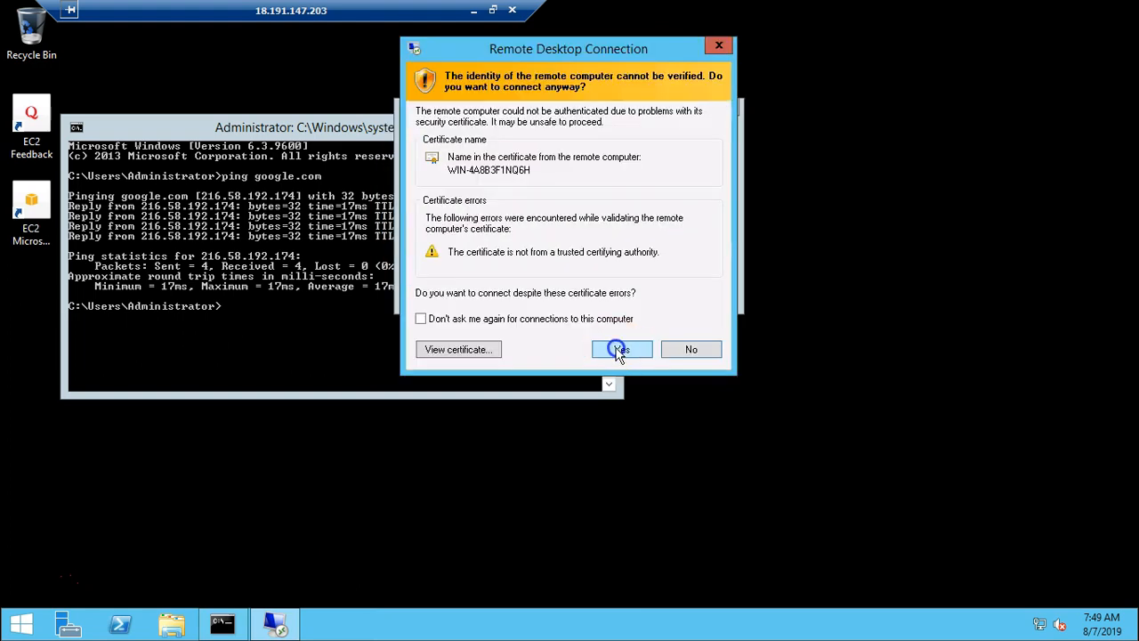
pyautogui.moveTo(648, 16); pyautogui.dragTo(931, 29)
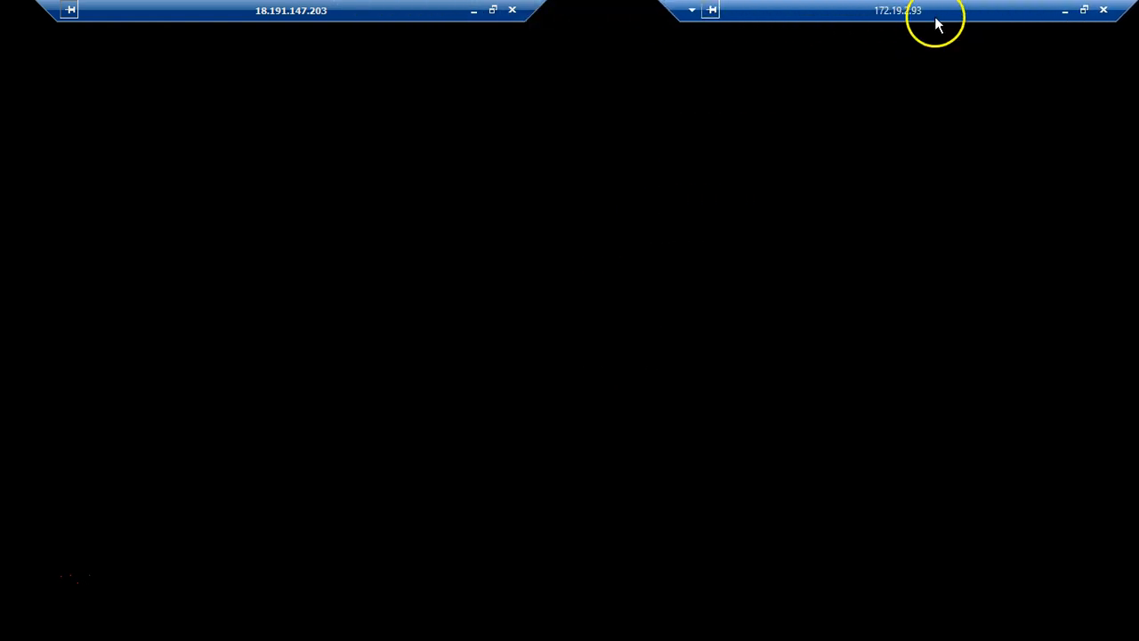
pyautogui.moveTo(672, 11); pyautogui.dragTo(706, 11)
pyautogui.moveTo(922, 16); pyautogui.dragTo(808, 18)
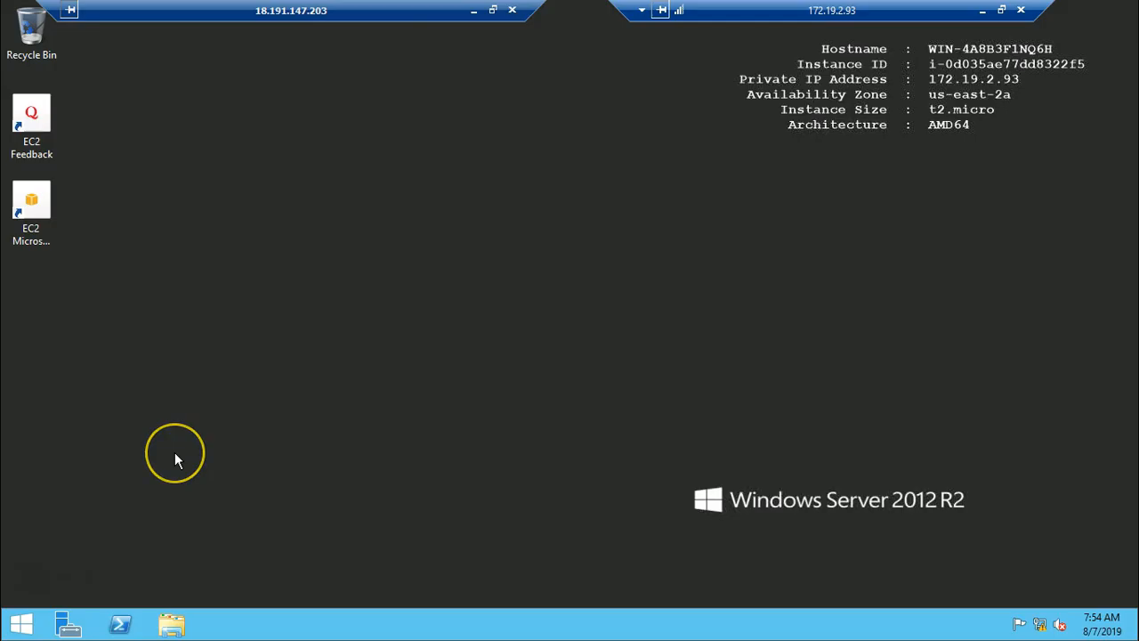
# - Open a Command Prompt in the VM-private session, ping google.com, and move the window clear of the desktop icons
pyautogui.press('super+r')
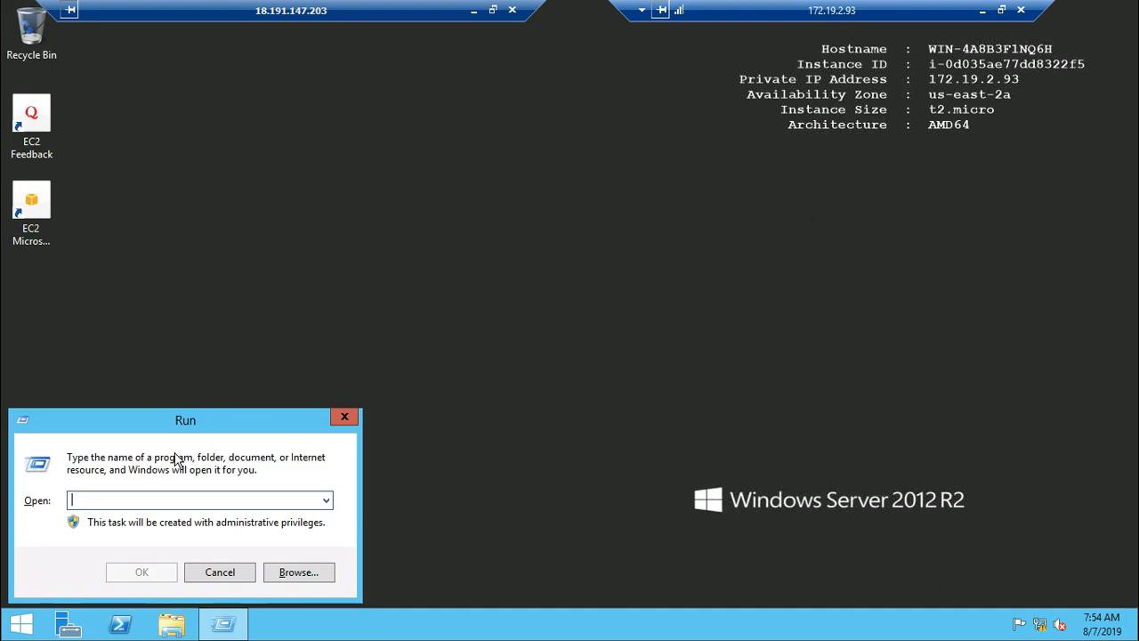
pyautogui.write('cmd')
pyautogui.press('Return')
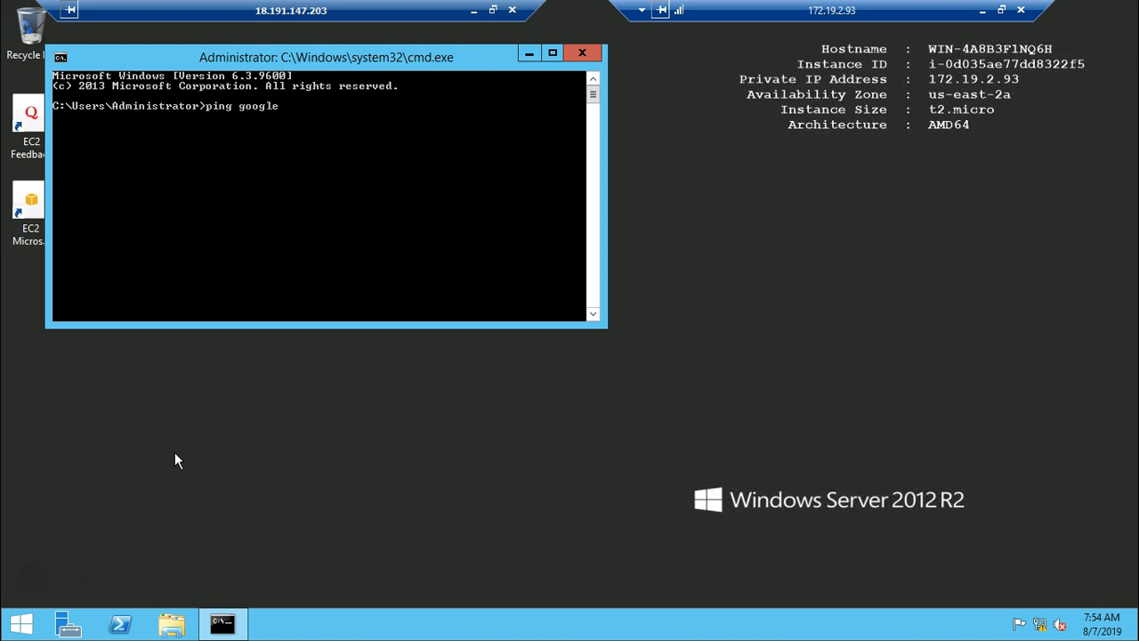
pyautogui.press('Return')
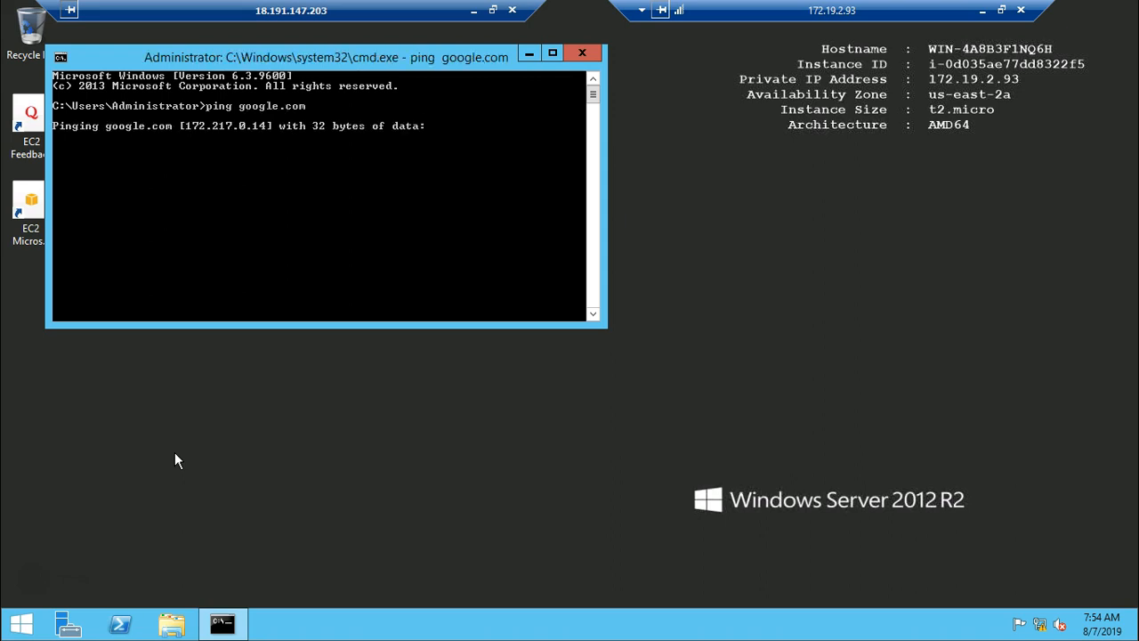
pyautogui.moveTo(356, 59); pyautogui.dragTo(819, 166)
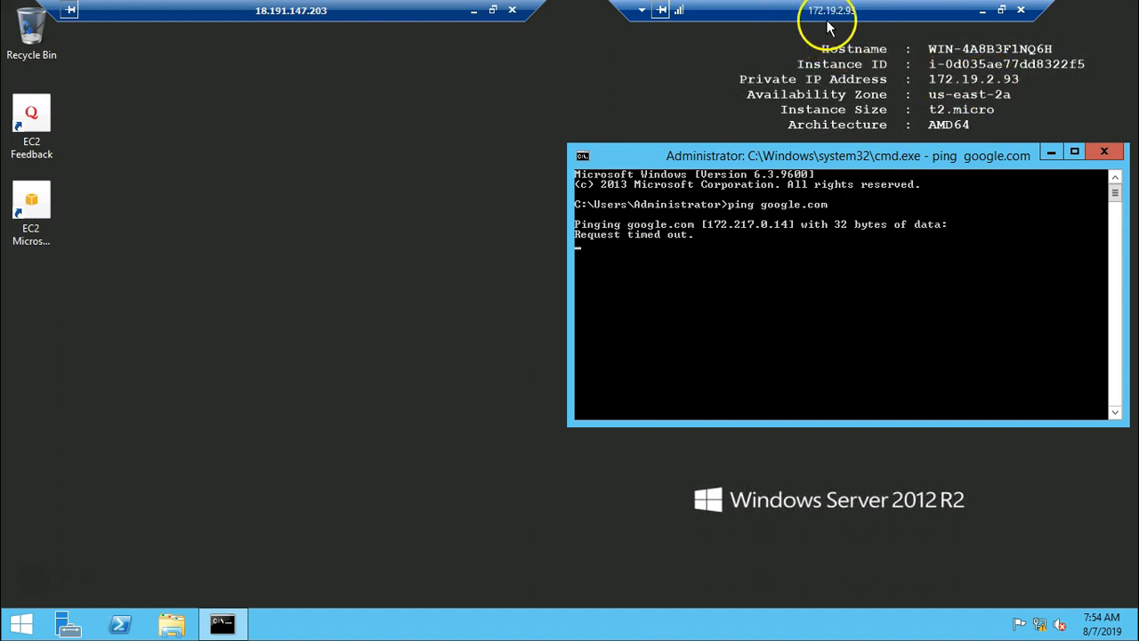
# - Minimize both remote sessions and advance the presentation to the Step 5 slide about creating a NAT Gateway in the public subnet
pyautogui.click(982, 12)
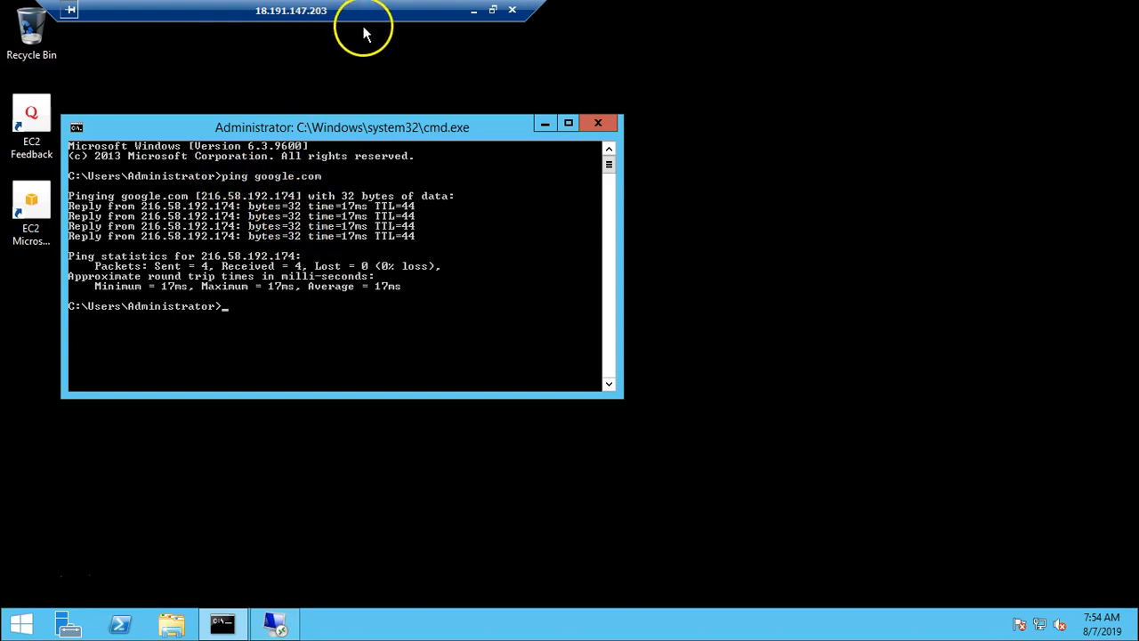
pyautogui.click(472, 11)
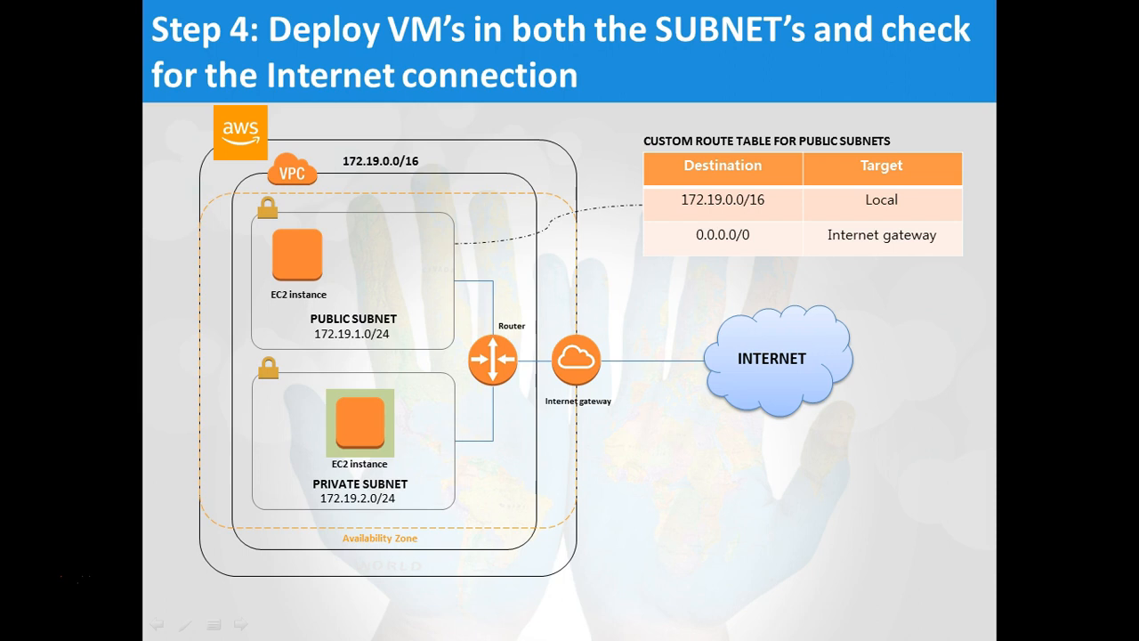
pyautogui.press('Right')
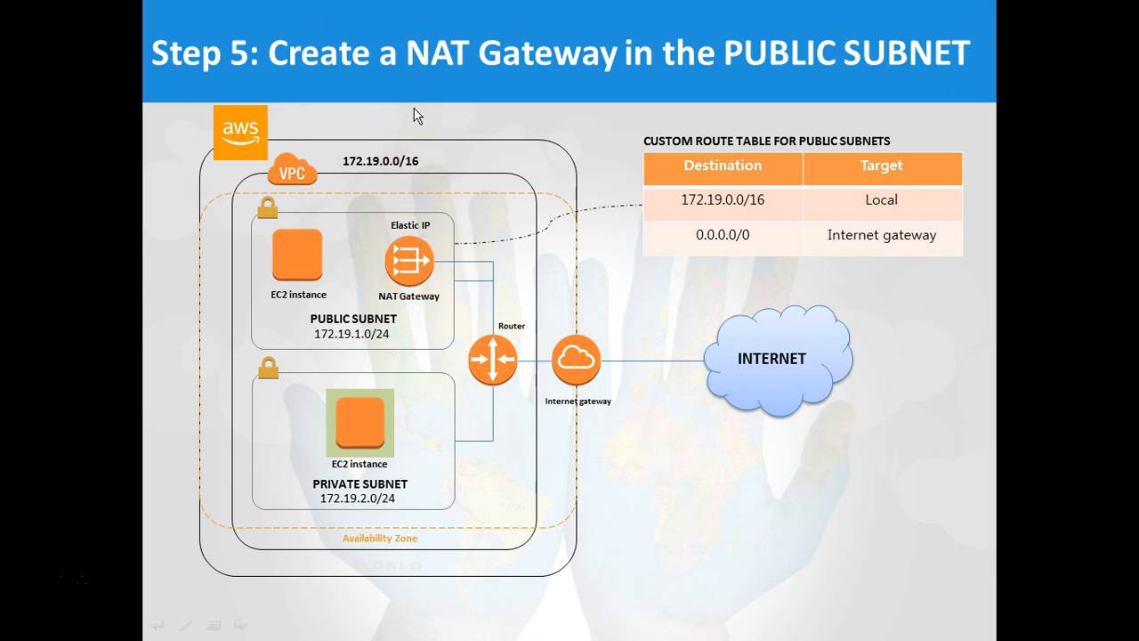
# - Return to the AWS console, close VM-private's connection details, and open the NAT Gateways list in the VPC console
pyautogui.hotkey('alt', 'Tab')
pyautogui.hotkey('alt', 'Tab')
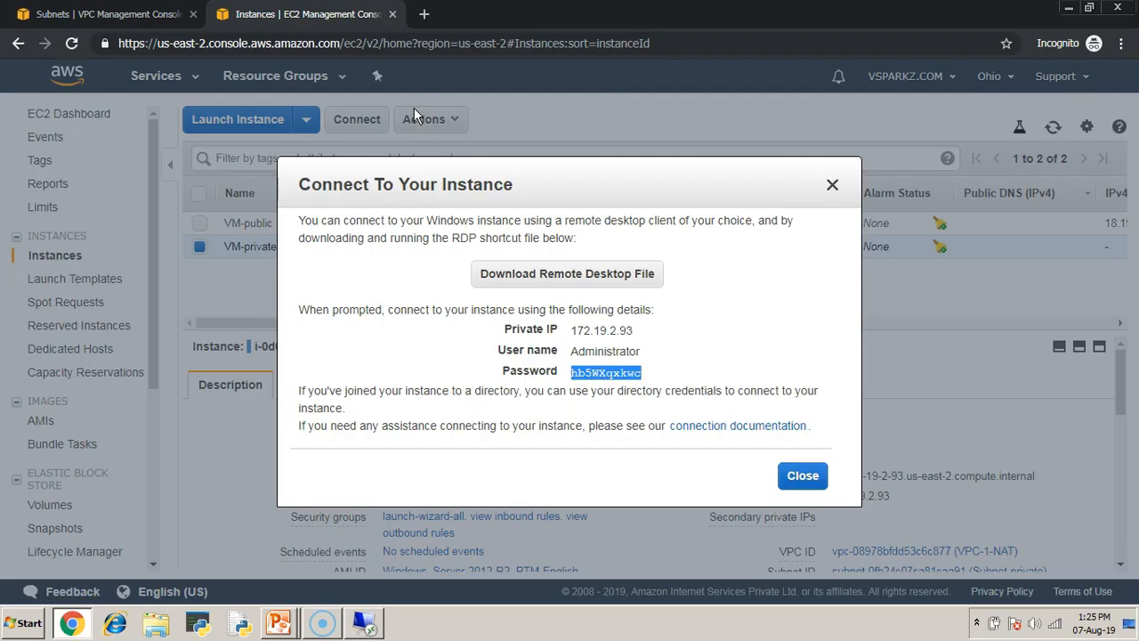
pyautogui.click(833, 184)
pyautogui.click(176, 78)
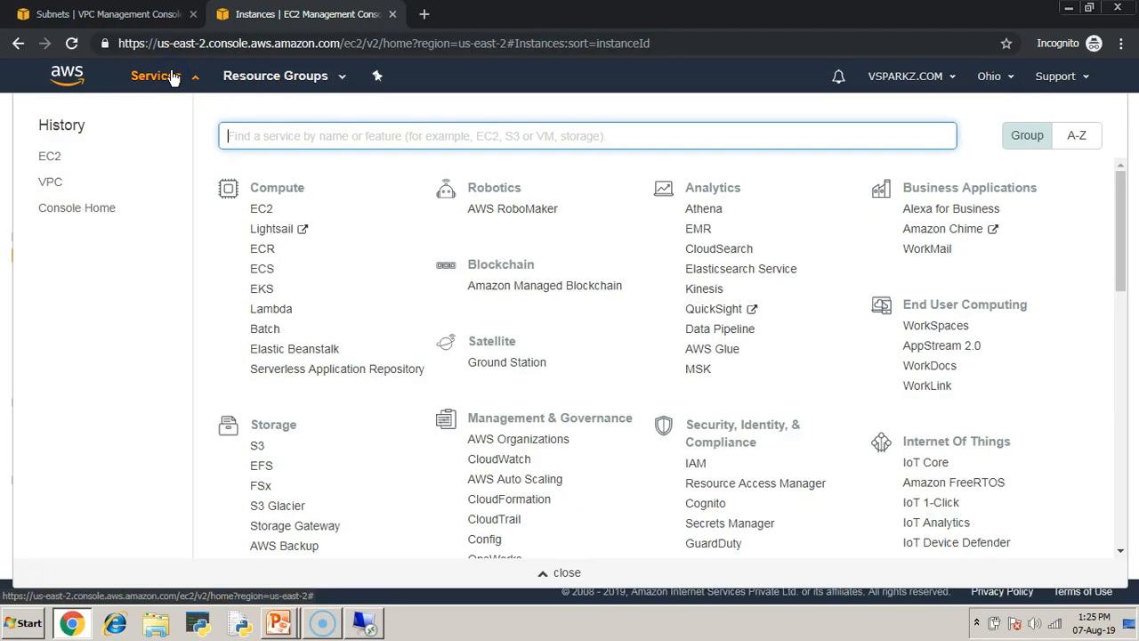
pyautogui.click(171, 76)
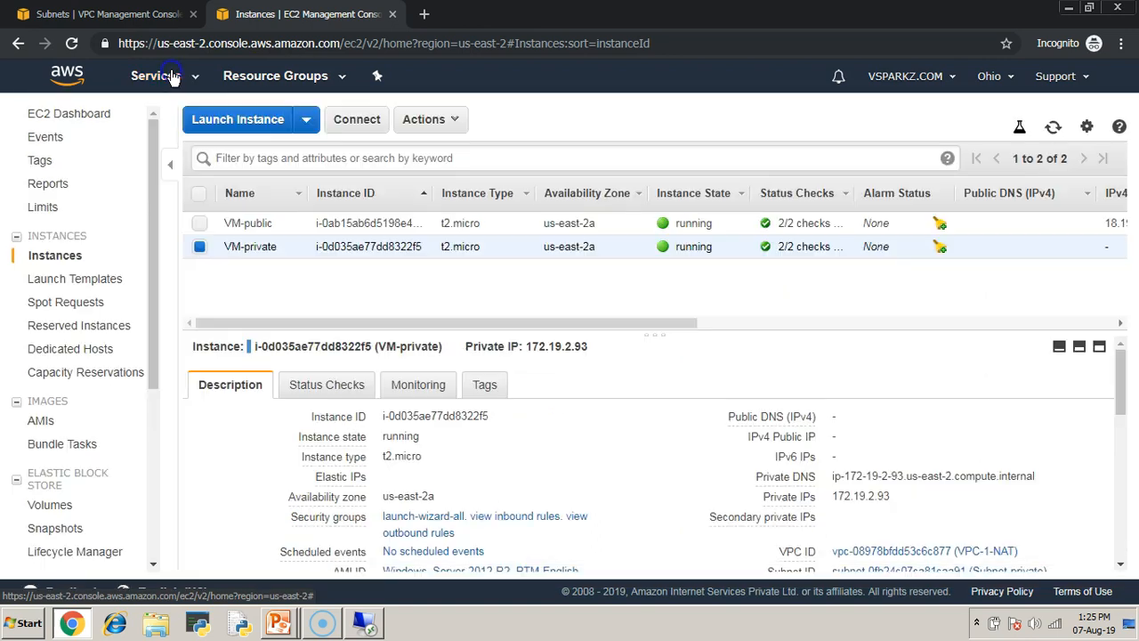
pyautogui.click(122, 15)
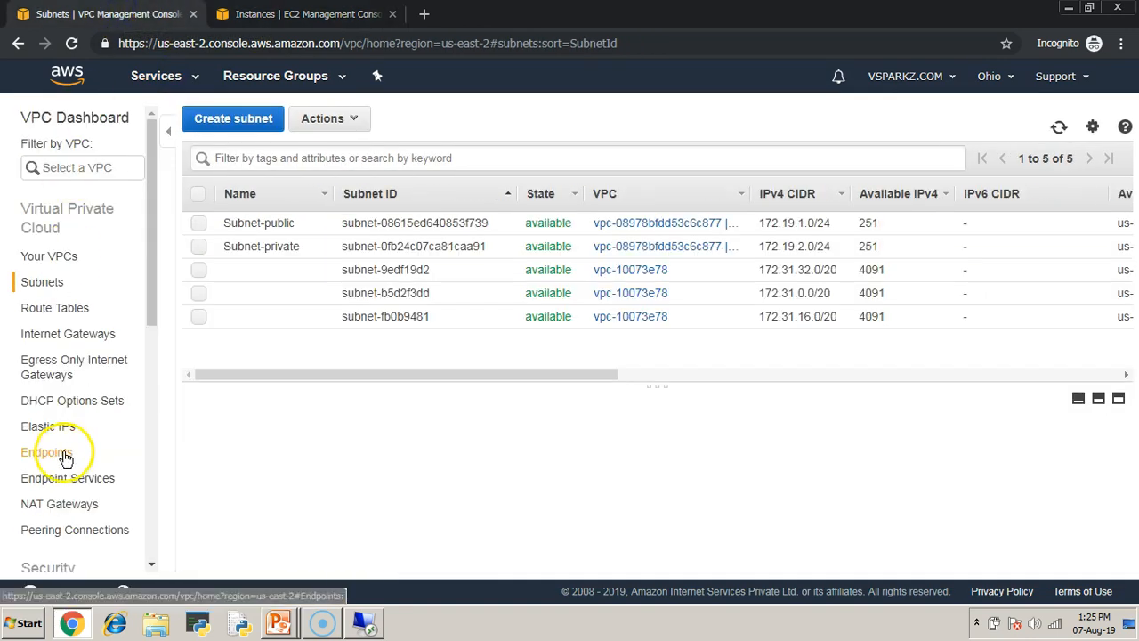
pyautogui.scroll(-1, 30, 454)
pyautogui.click(60, 422)
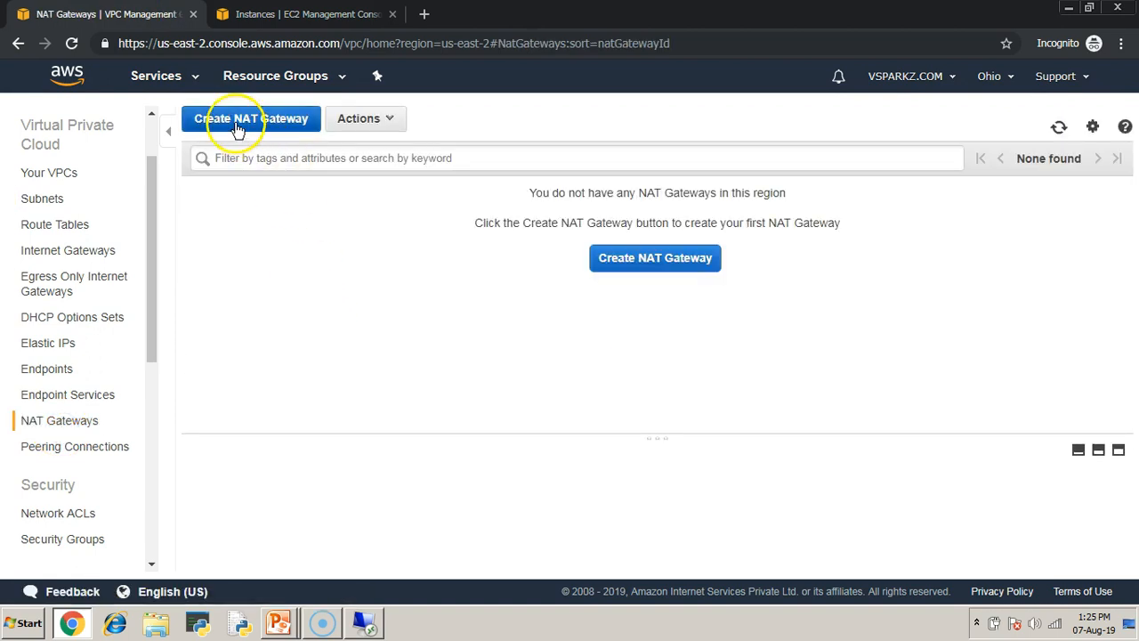
# - Create a NAT gateway in Subnet-public with a newly allocated Elastic IP, and return to the NAT Gateways list
pyautogui.click(238, 127)
pyautogui.click(295, 231)
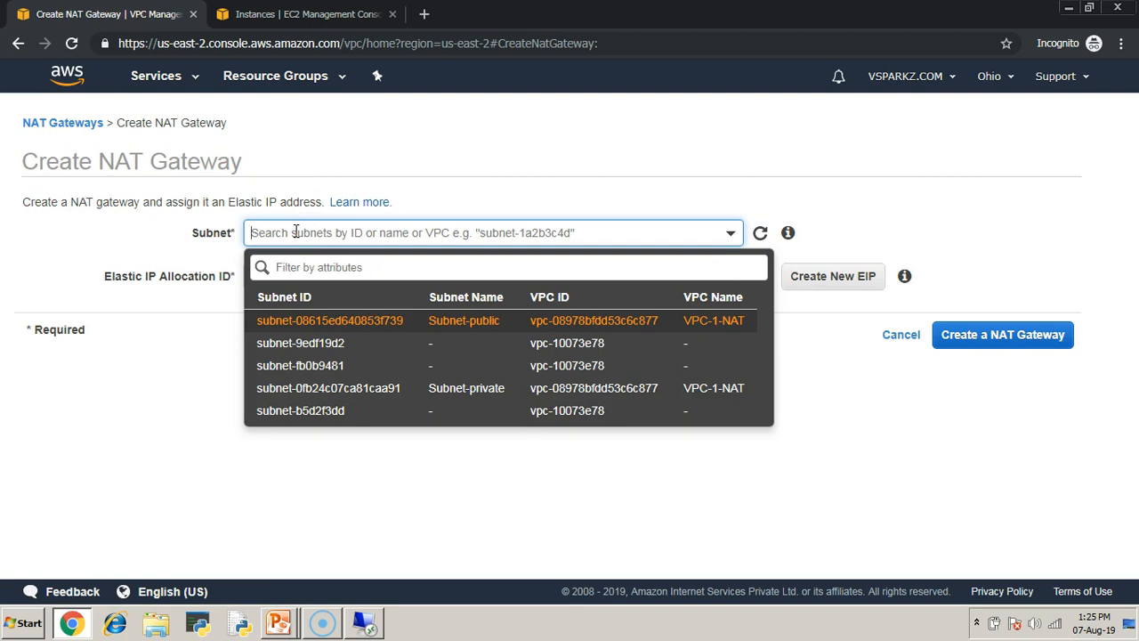
pyautogui.click(460, 327)
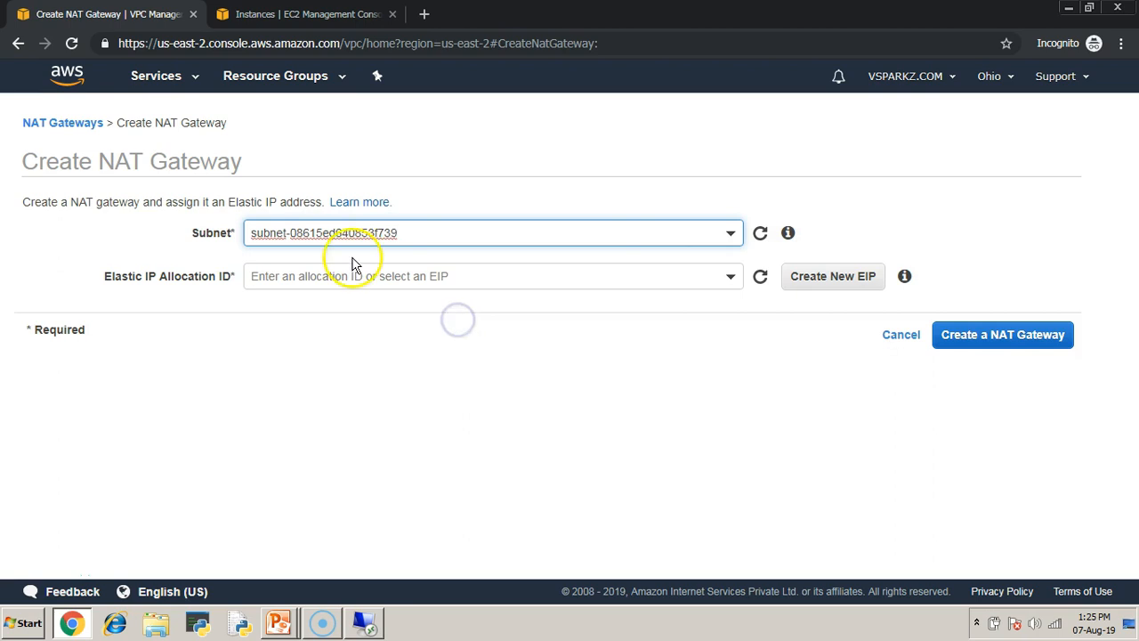
pyautogui.click(839, 278)
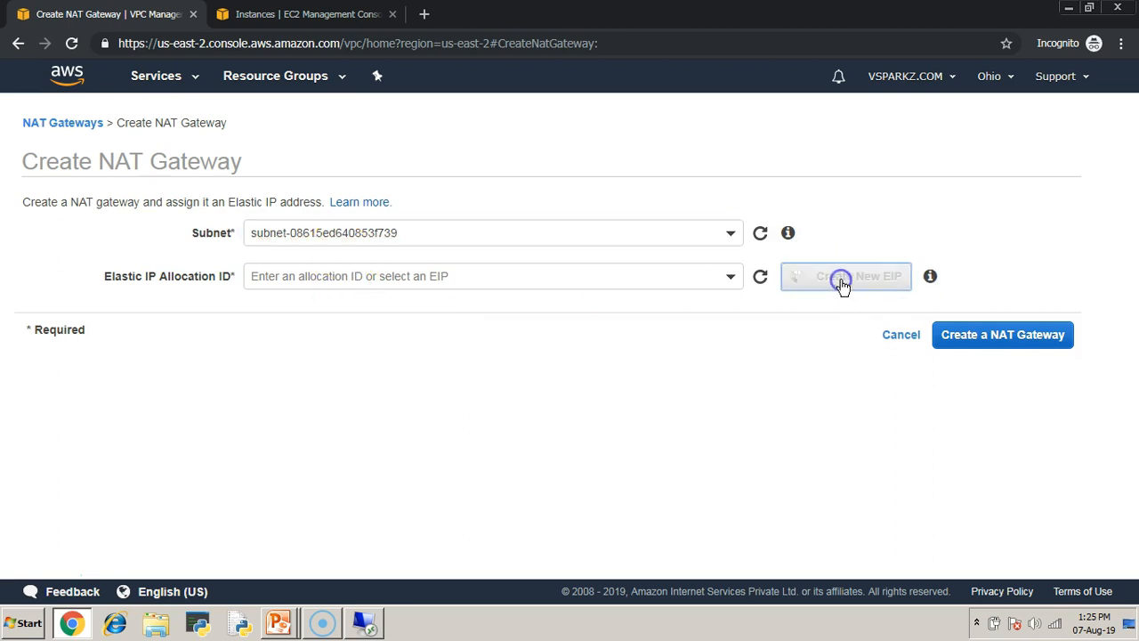
pyautogui.moveTo(395, 274); pyautogui.dragTo(343, 309)
pyautogui.click(306, 400)
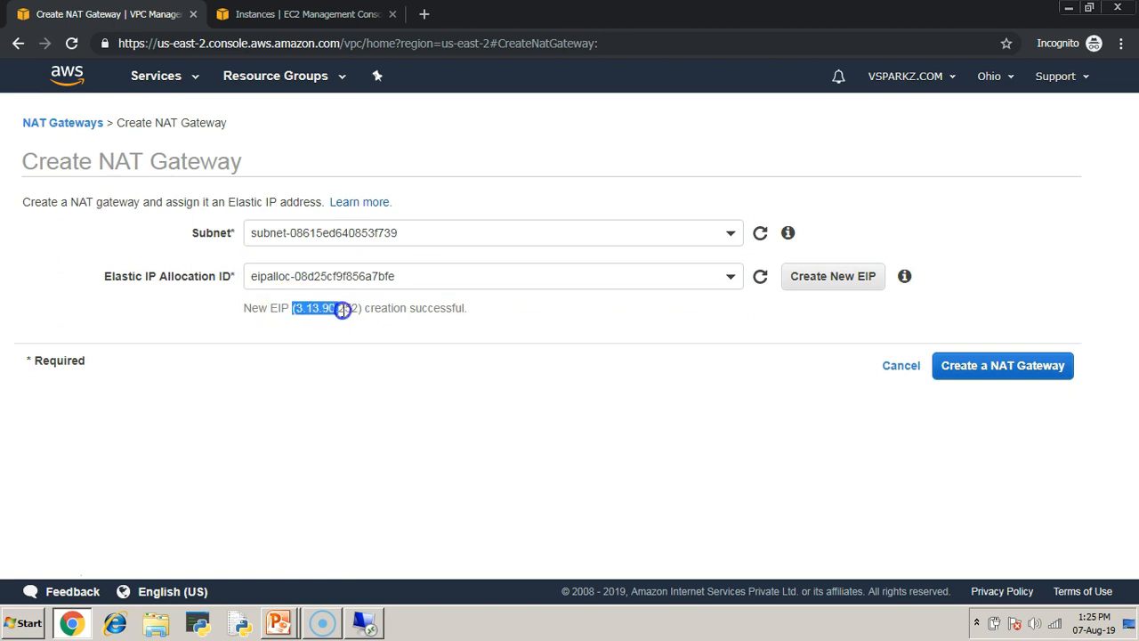
pyautogui.click(988, 368)
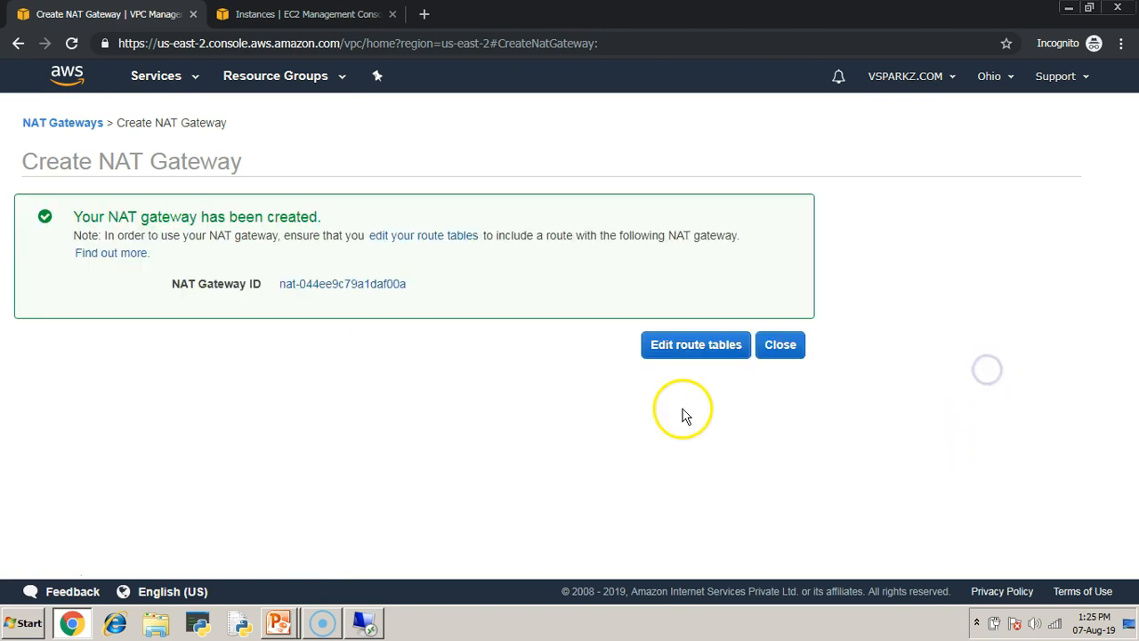
pyautogui.click(781, 346)
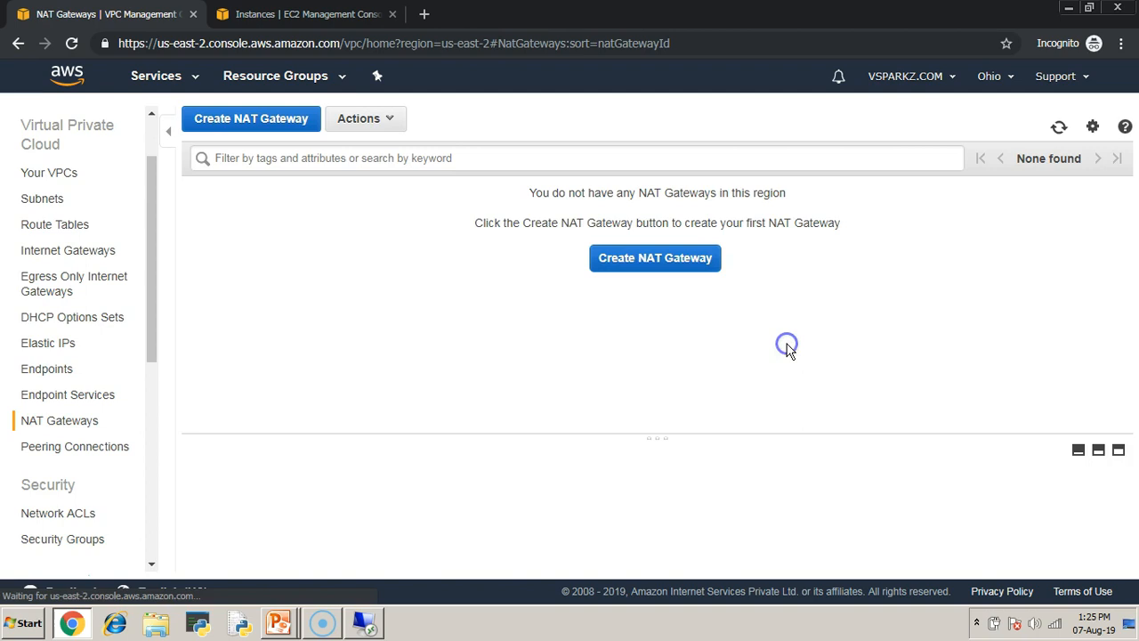
# - Name the new NAT gateway My-NAT and refresh the NAT Gateways list
pyautogui.moveTo(661, 436); pyautogui.dragTo(660, 309)
pyautogui.click(287, 223)
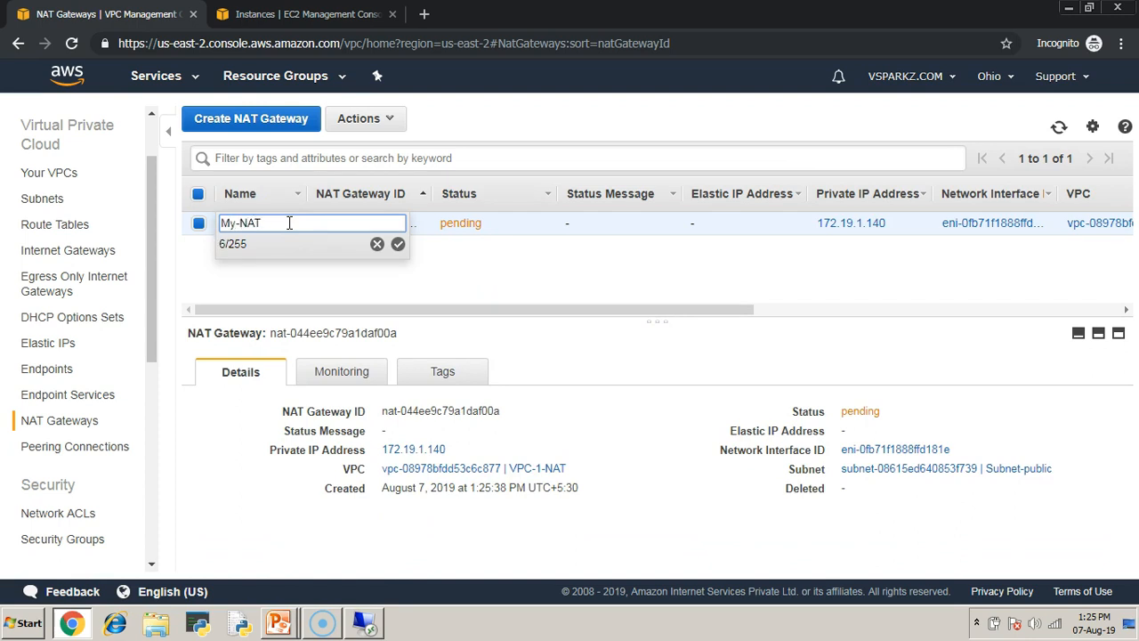
pyautogui.write('My-NAT')
pyautogui.press('Return')
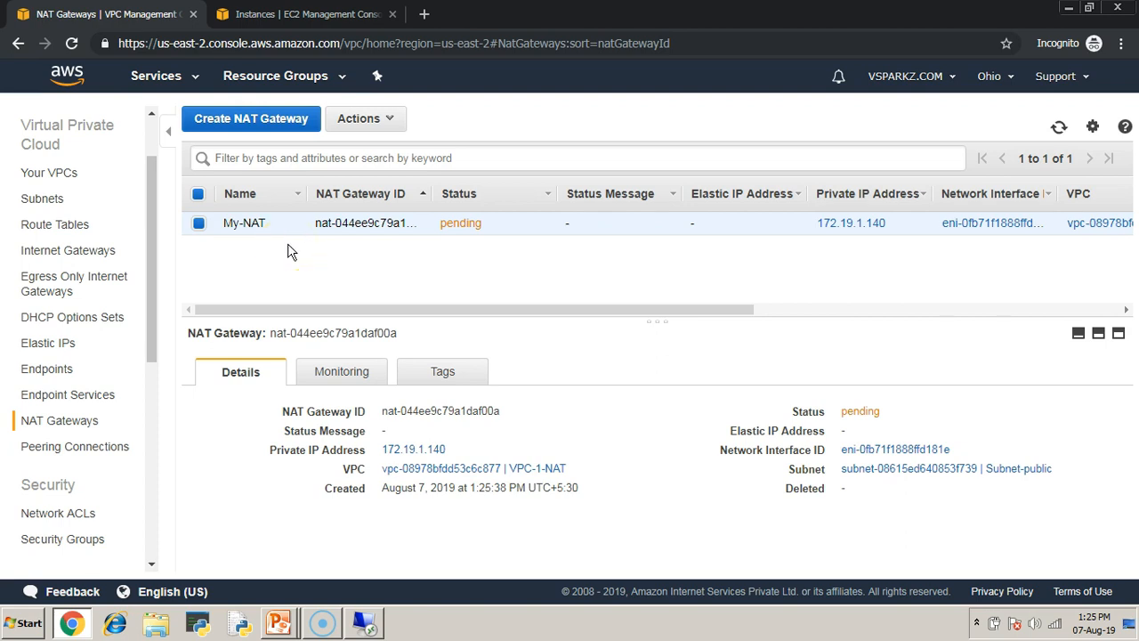
pyautogui.click(1059, 127)
# - Review the Step 5 and Step 6 slides on the NAT gateway and private subnet route table, and return to the VPC console
pyautogui.hotkey('alt', 'Tab')
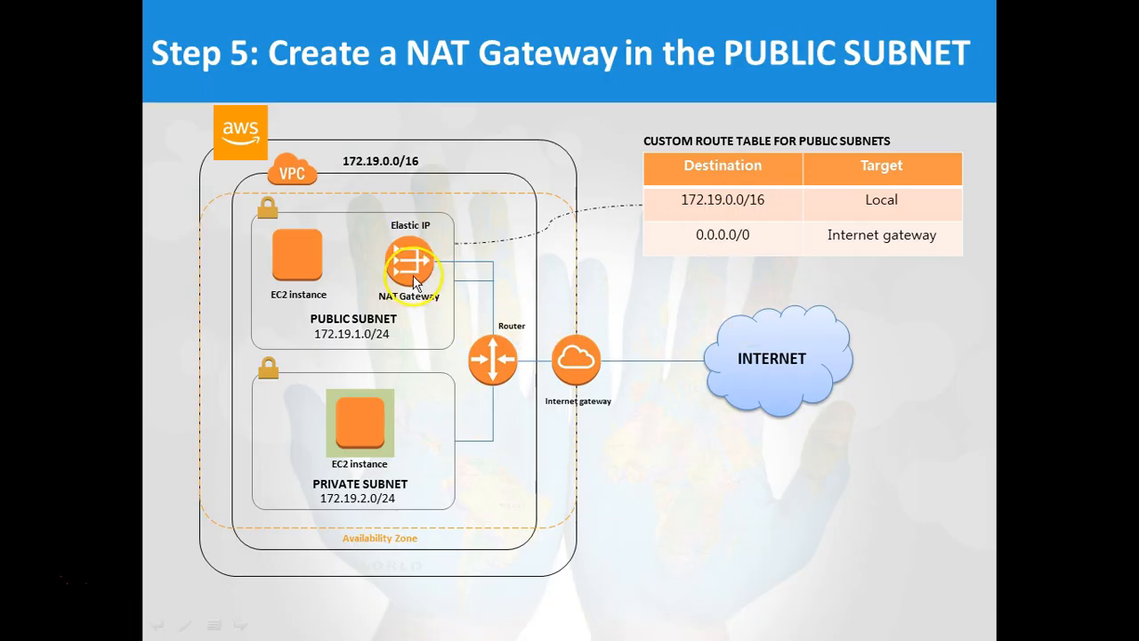
pyautogui.click(488, 382)
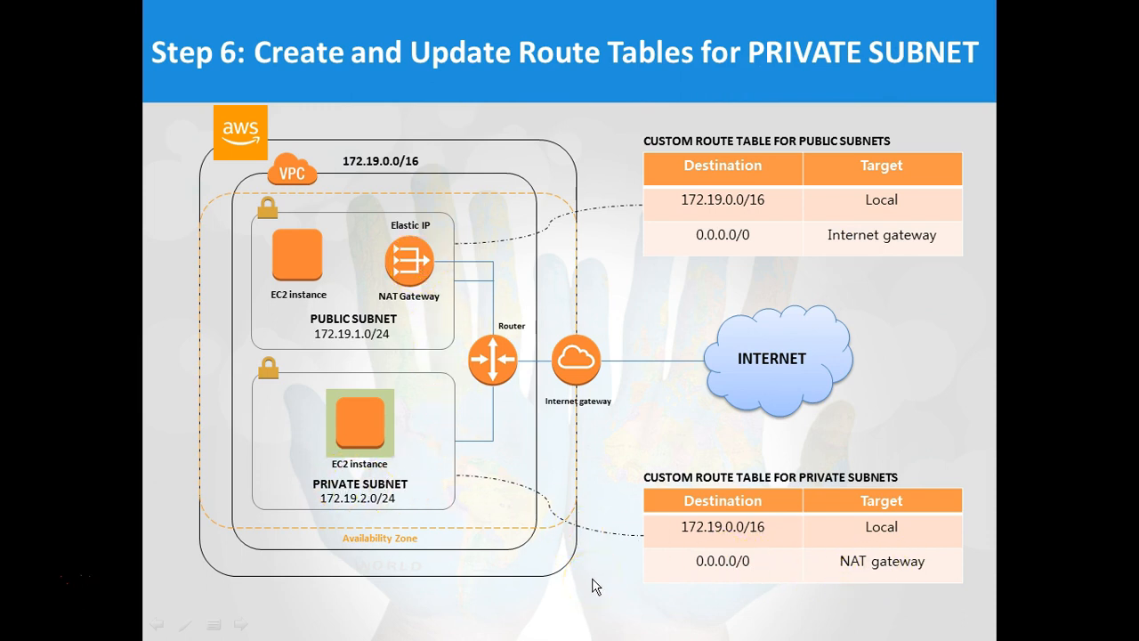
pyautogui.hotkey('alt', 'Tab')
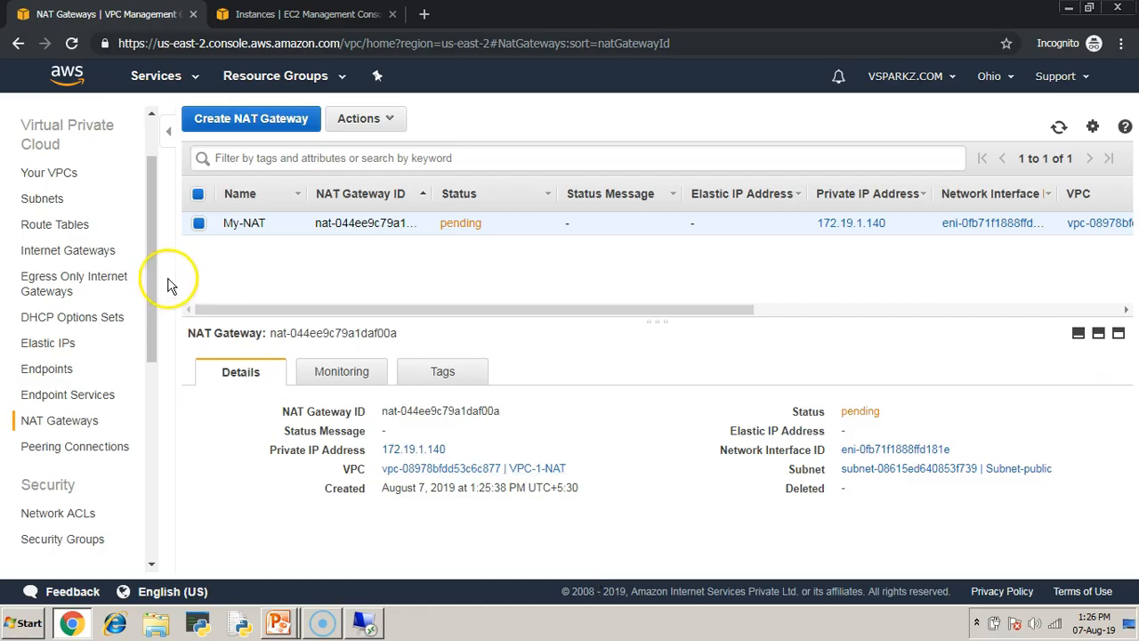
# - Create a route table named Private-Route table in VPC-1-NAT and return to the Route Tables list
pyautogui.click(45, 226)
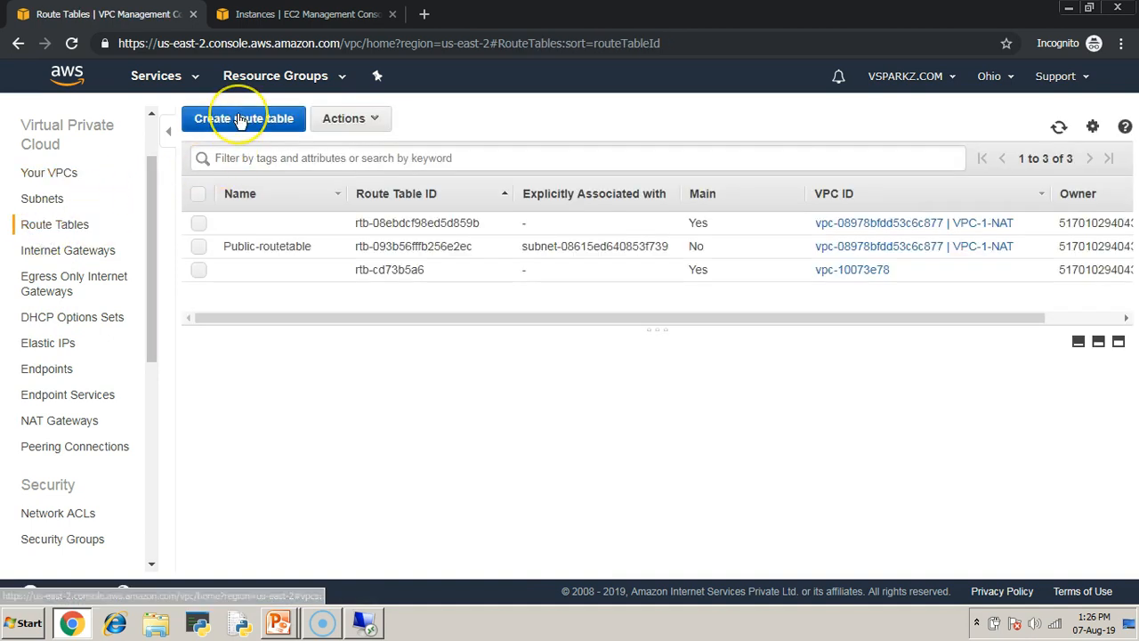
pyautogui.click(238, 120)
pyautogui.click(278, 240)
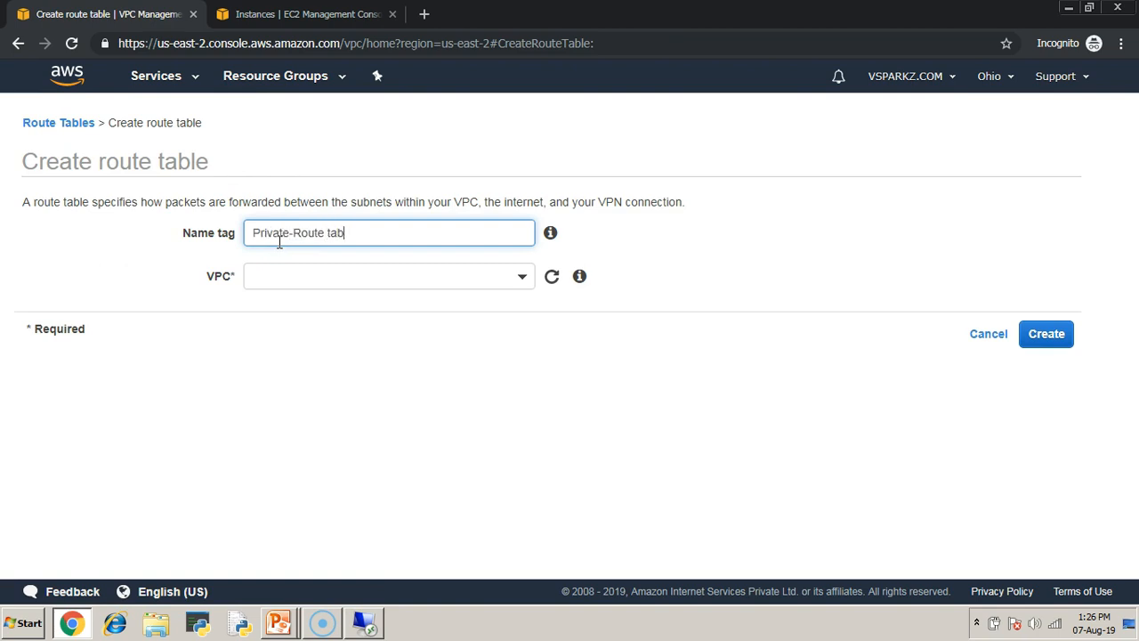
pyautogui.click(521, 280)
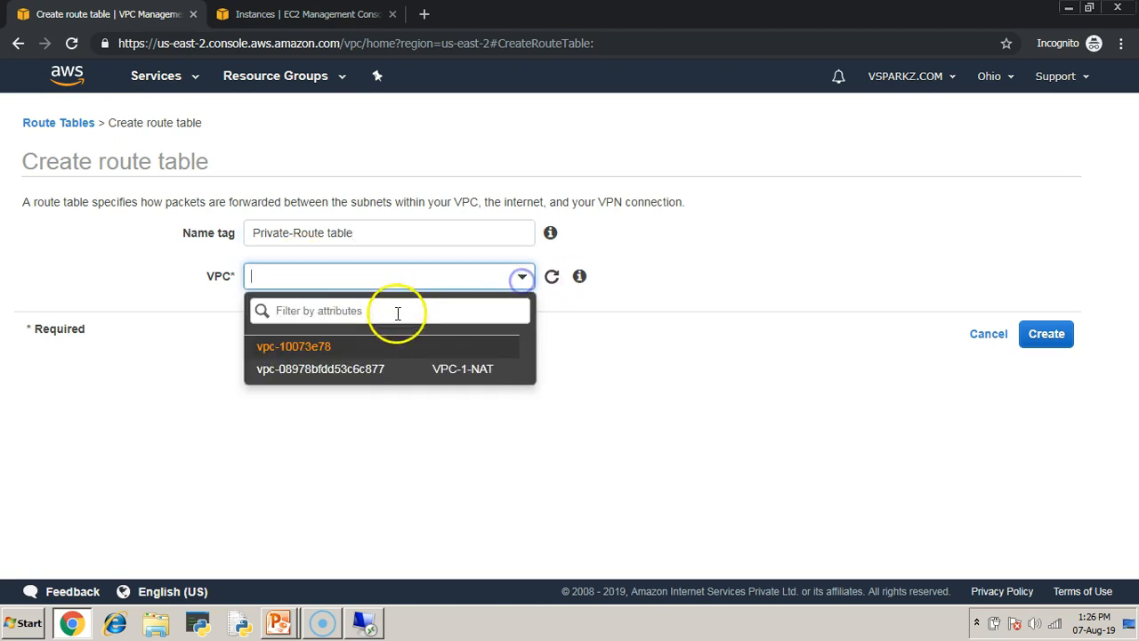
pyautogui.click(374, 368)
pyautogui.click(1045, 334)
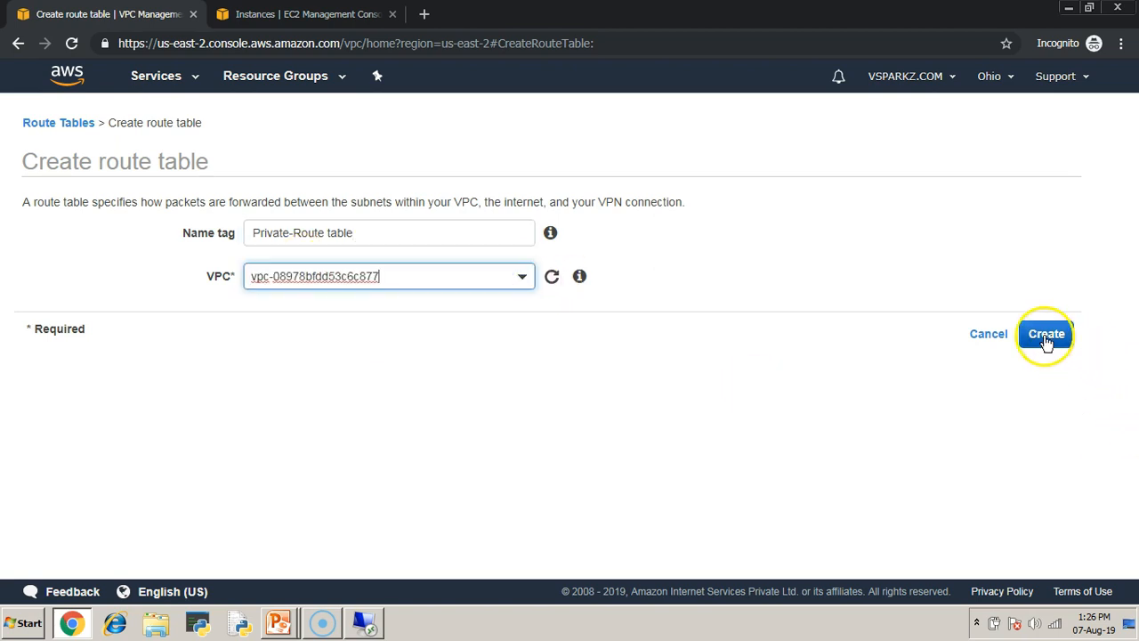
pyautogui.click(781, 311)
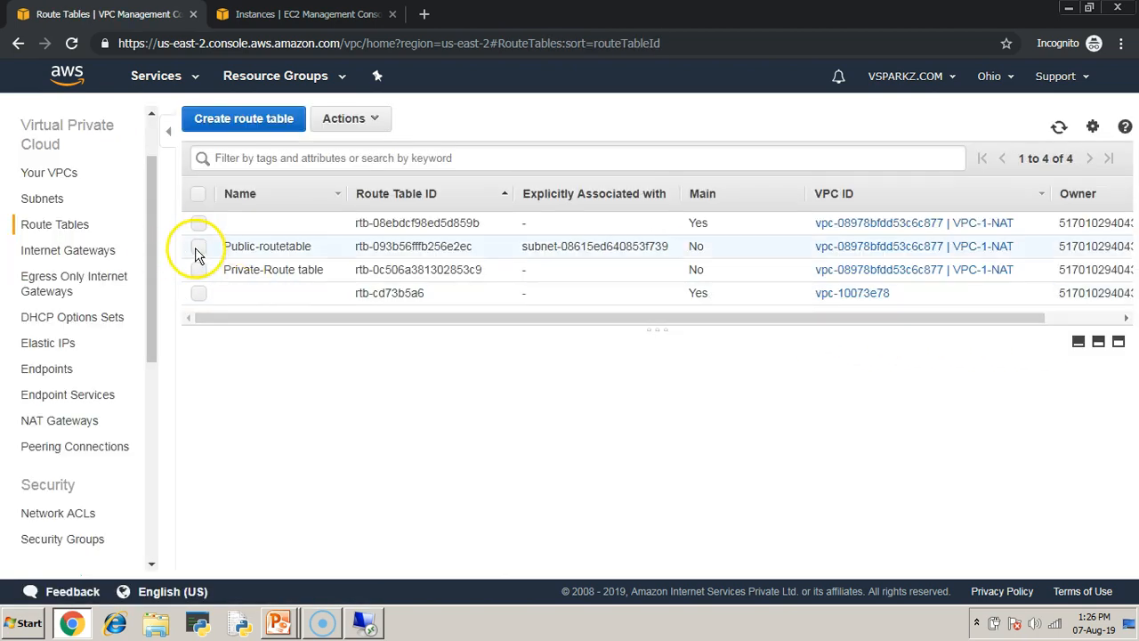
# - Associate Subnet-private (172.19.2.0/24) with the Private-Route table and save the subnet association
pyautogui.click(199, 247)
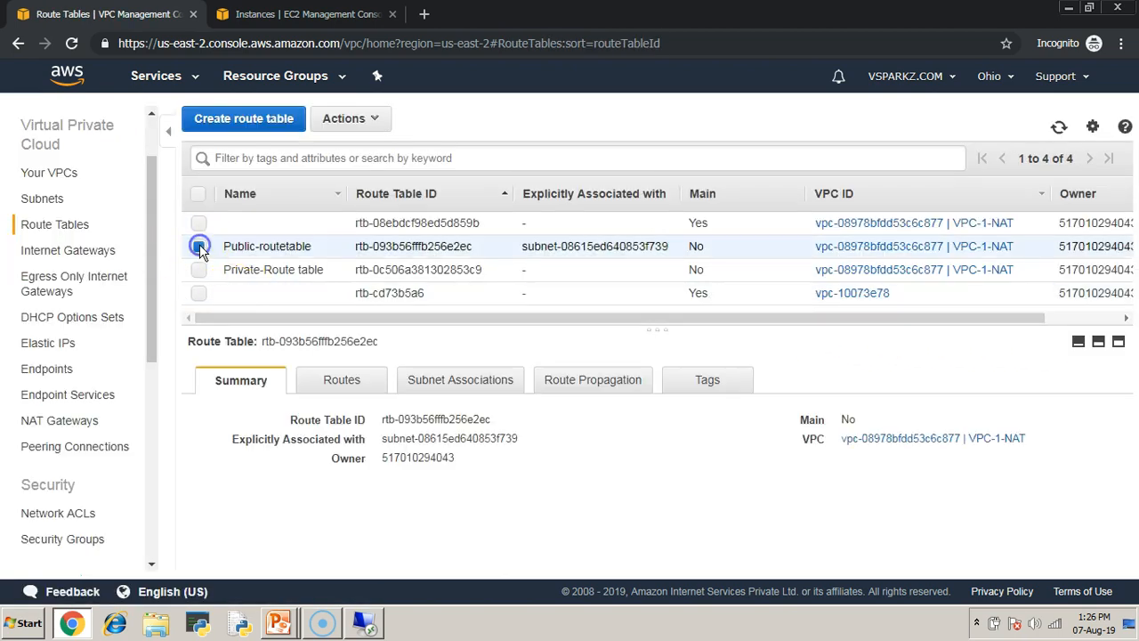
pyautogui.click(489, 383)
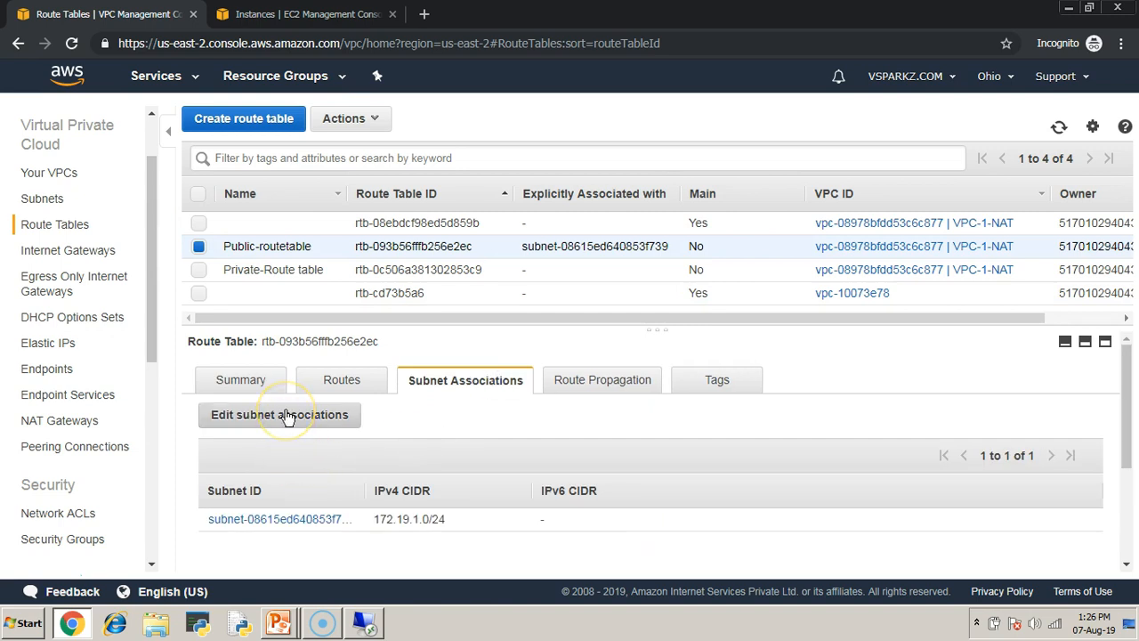
pyautogui.click(198, 269)
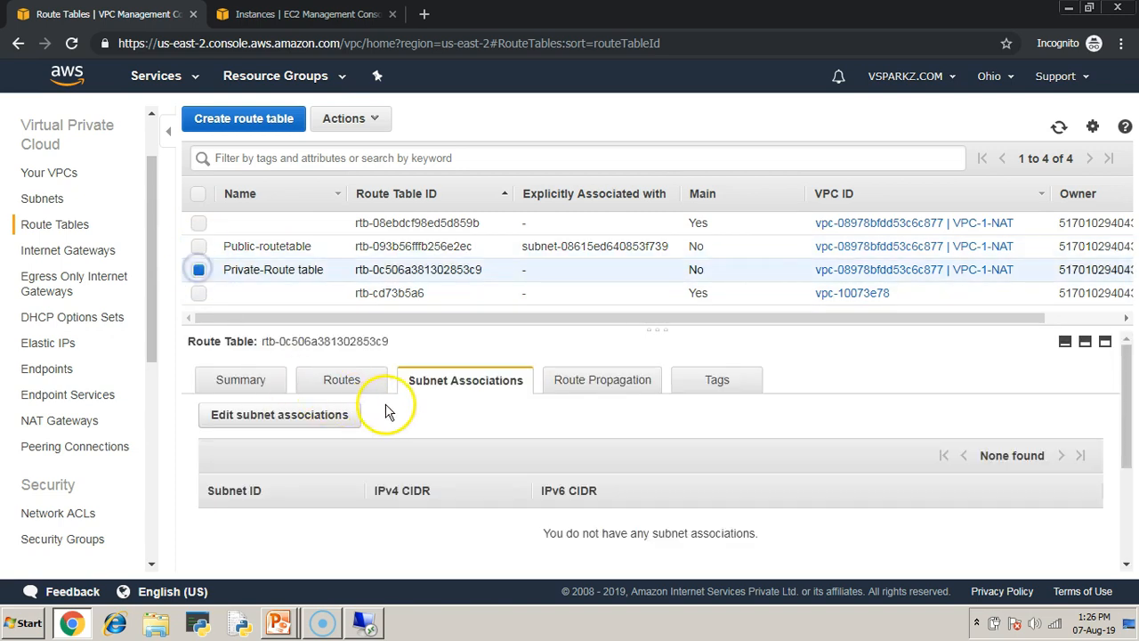
pyautogui.click(308, 414)
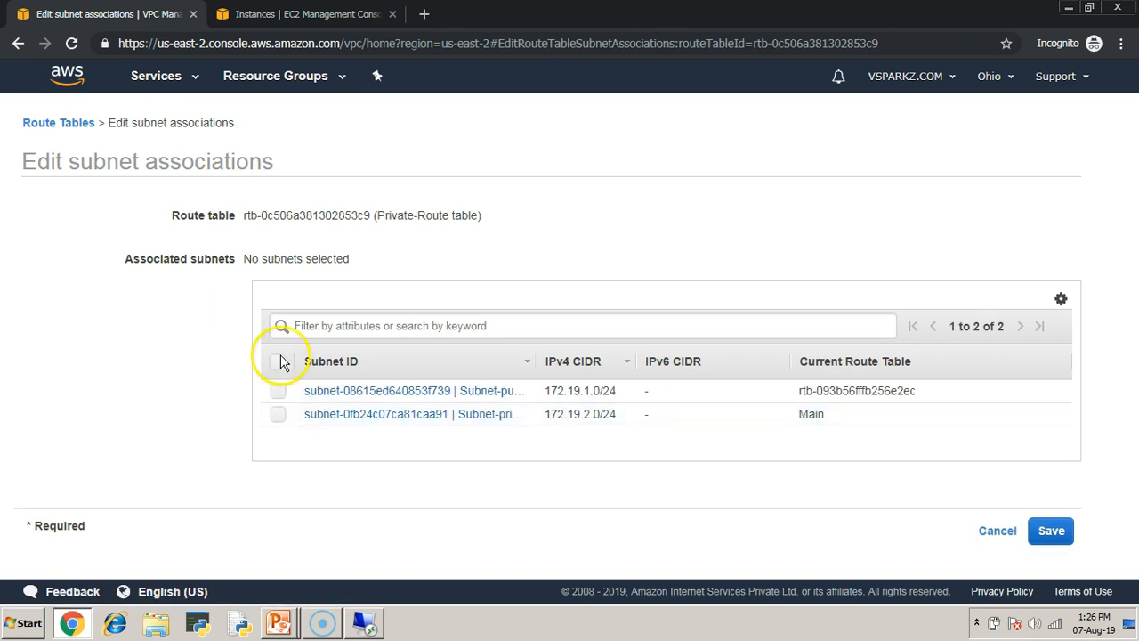
pyautogui.click(280, 414)
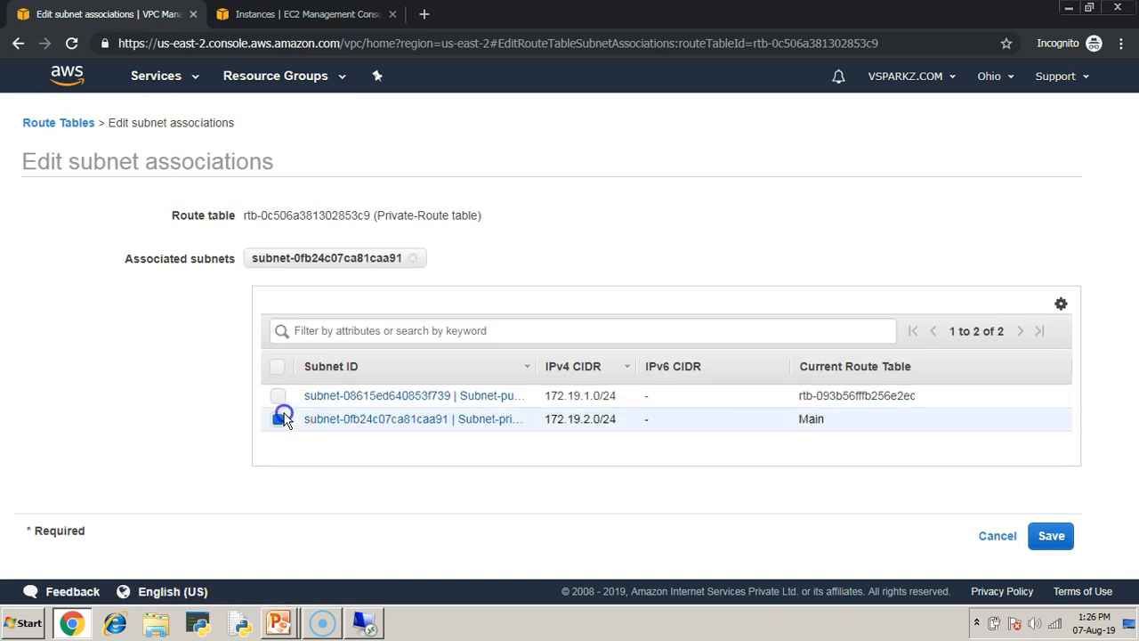
pyautogui.moveTo(534, 366); pyautogui.dragTo(593, 366)
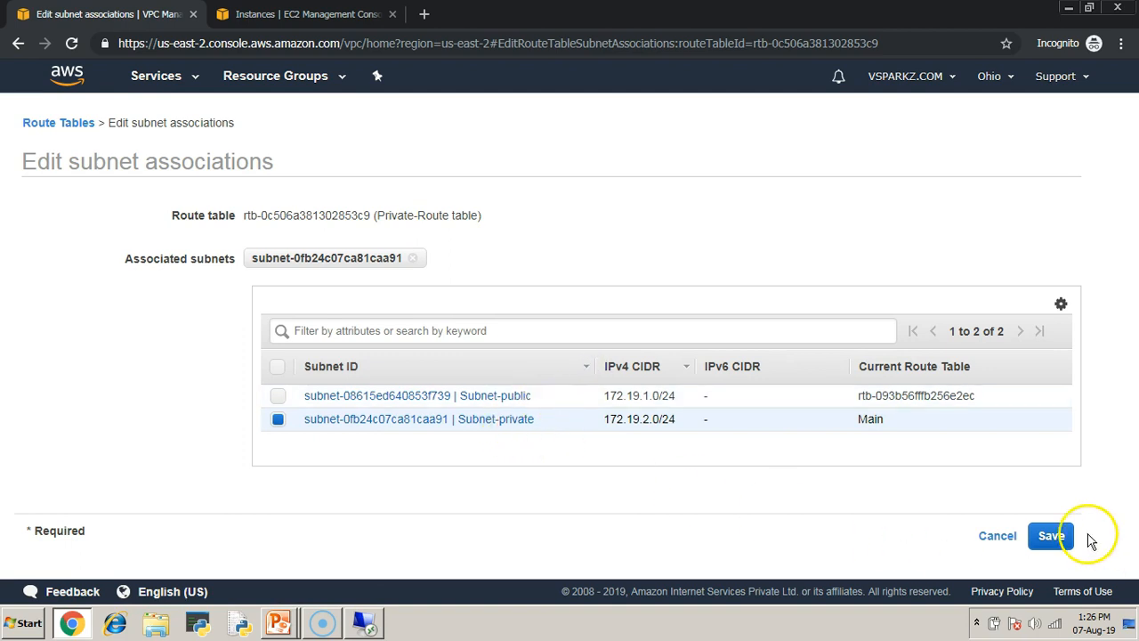
pyautogui.click(1048, 539)
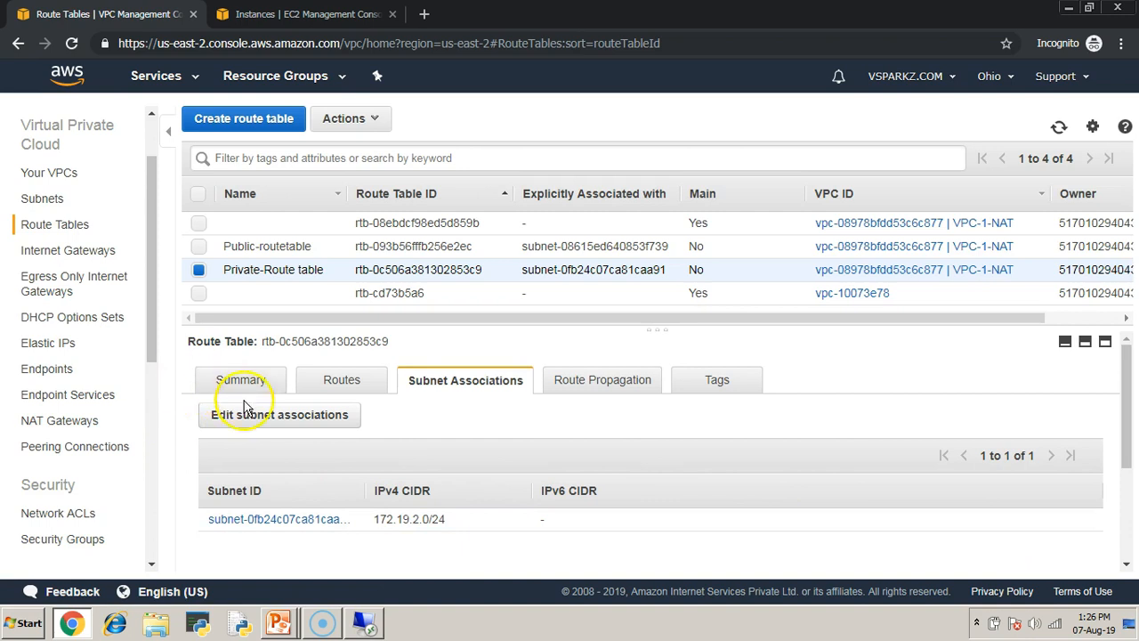
# - Add a route to the Private-Route table with destination 0.0.0.0/0 and the My-NAT gateway as target, and save the routes
pyautogui.click(326, 383)
pyautogui.click(259, 441)
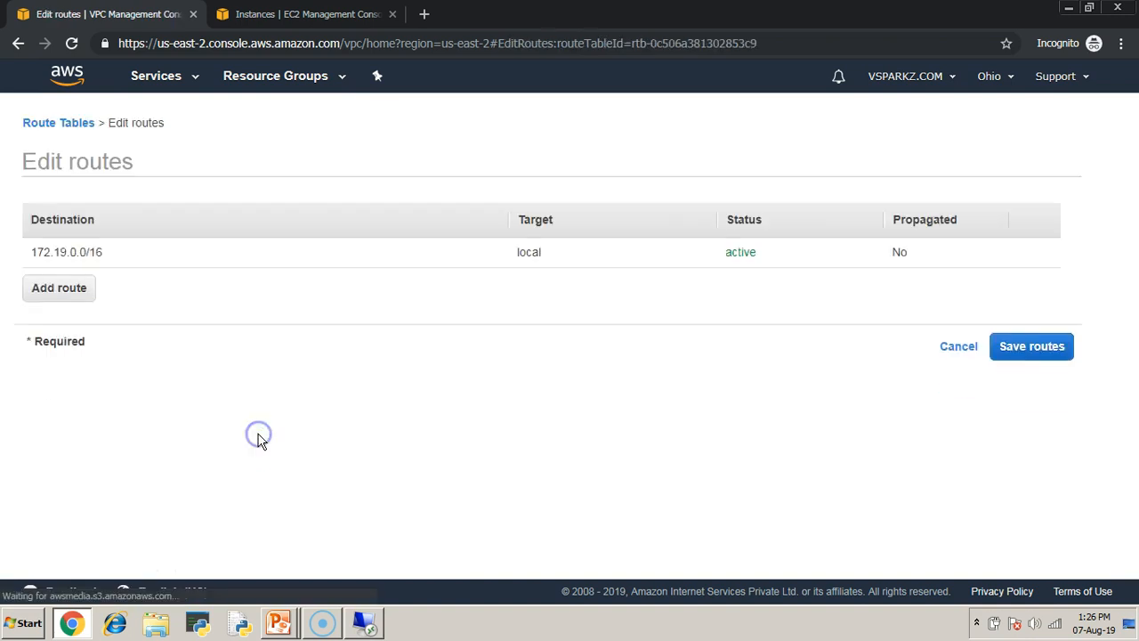
pyautogui.click(76, 289)
pyautogui.click(112, 287)
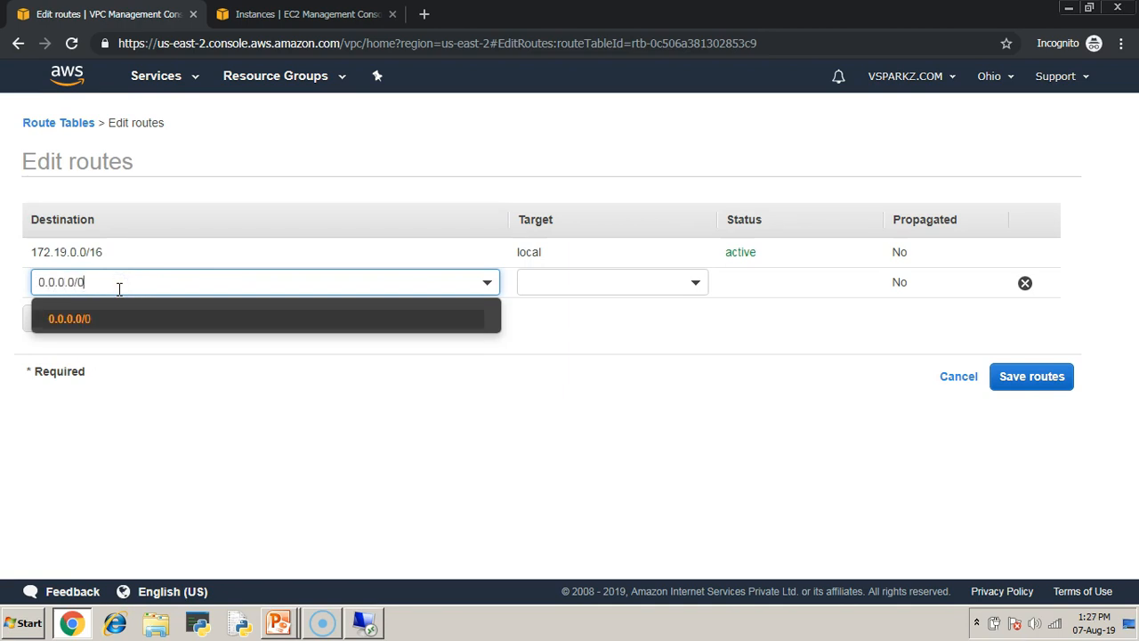
pyautogui.write('0.0.0.0/0')
pyautogui.click(695, 285)
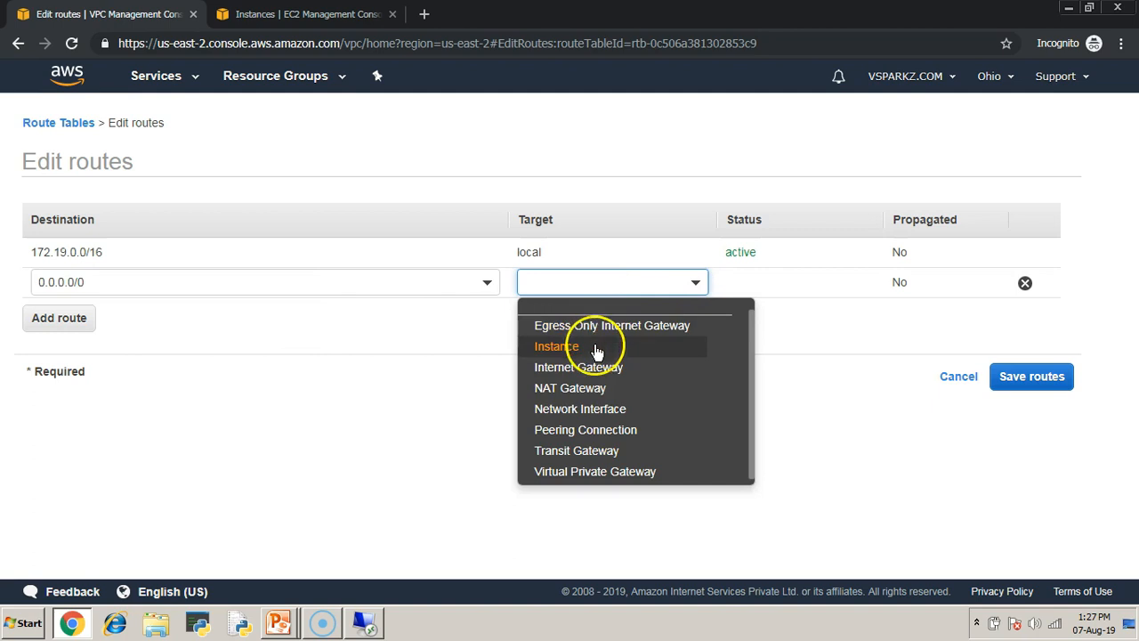
pyautogui.click(588, 395)
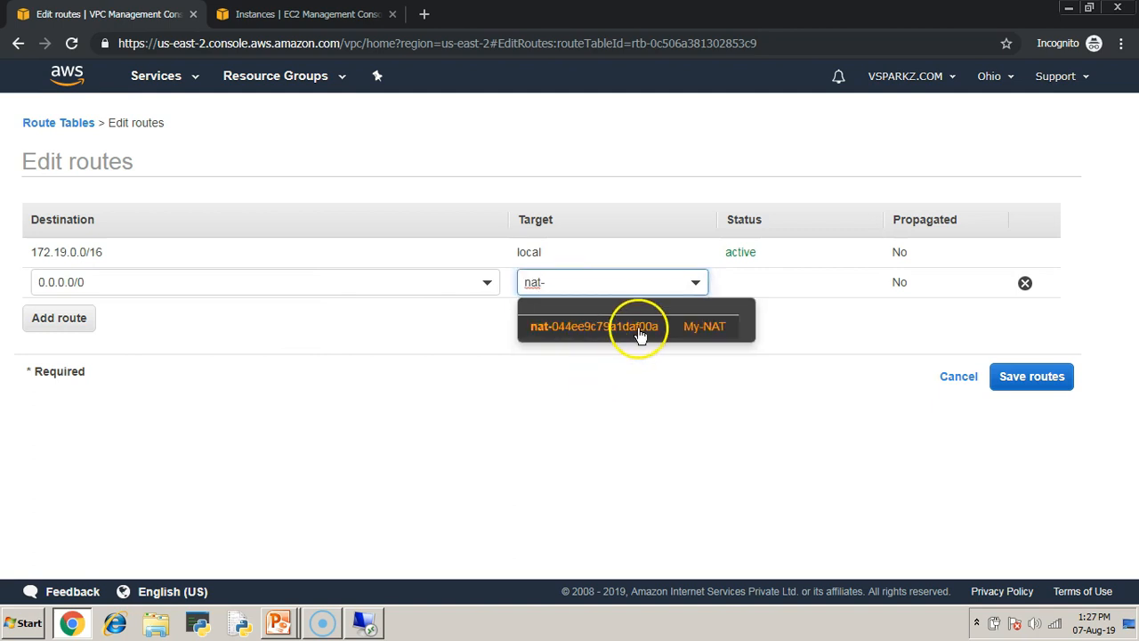
pyautogui.click(709, 331)
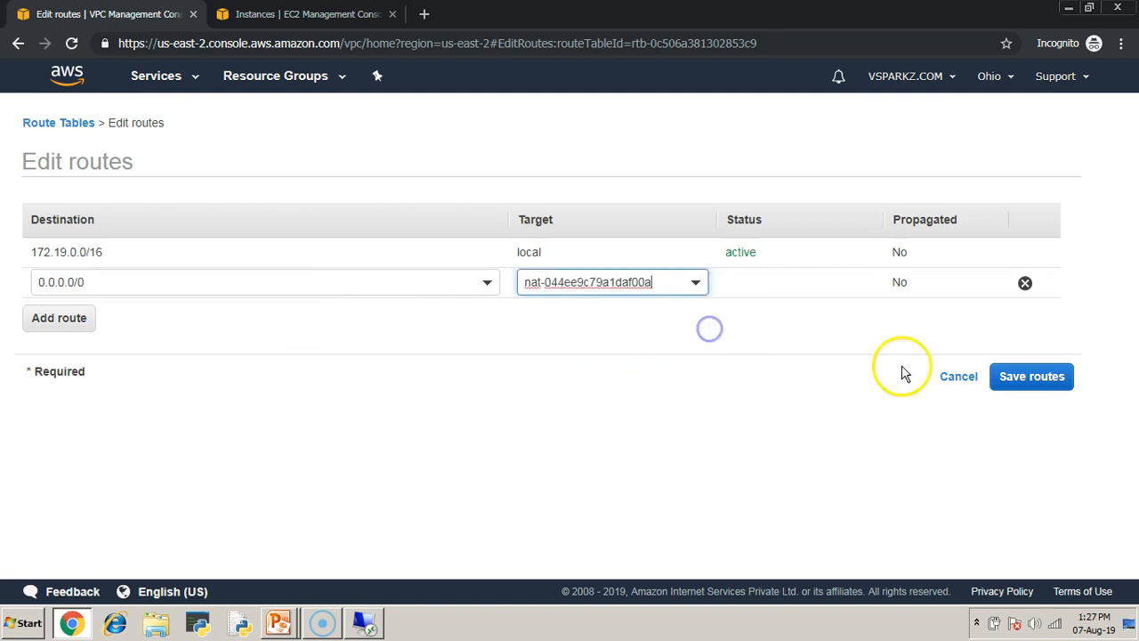
pyautogui.click(1054, 384)
pyautogui.click(784, 266)
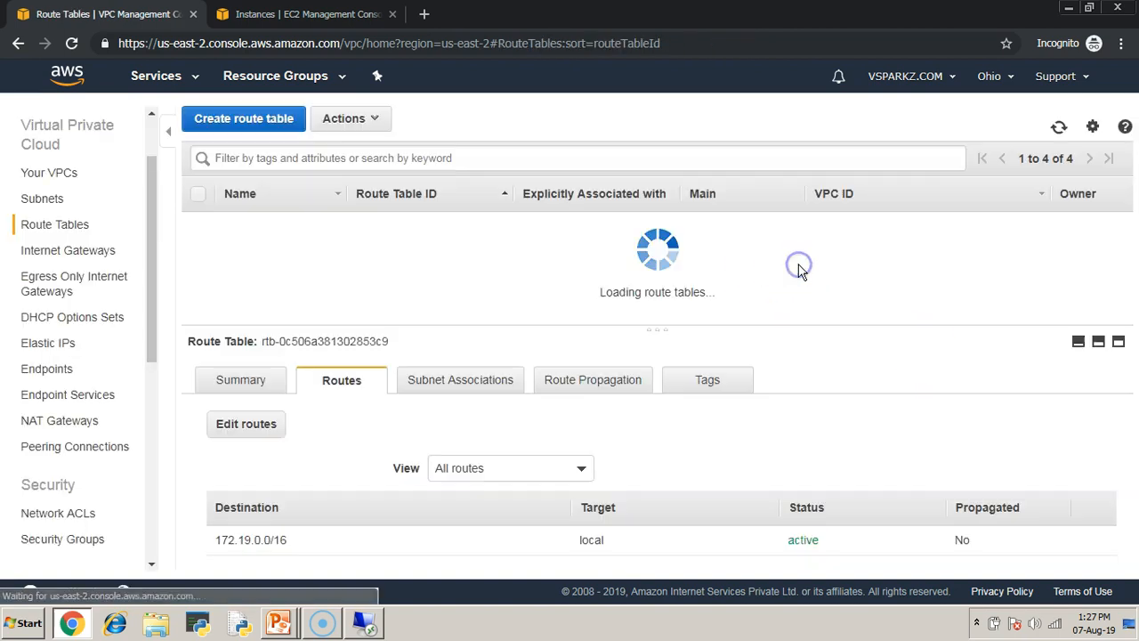
pyautogui.click(786, 271)
# - Advance the presentation to the Step 7 connection test slide and switch to the private VM's Remote Desktop session
pyautogui.hotkey('alt', 'Tab')
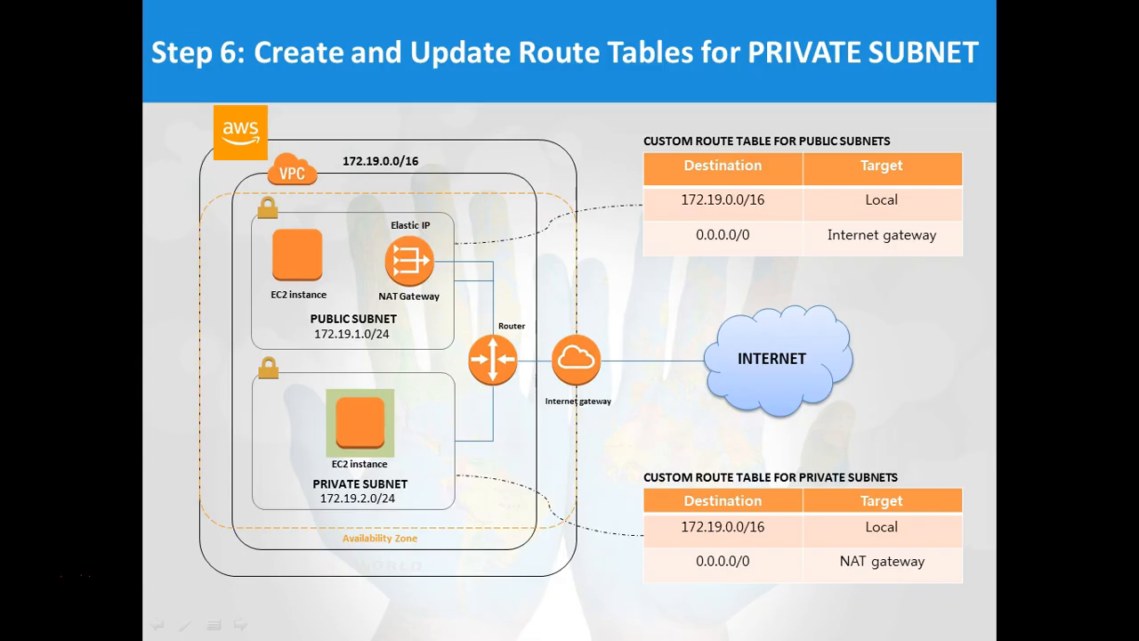
pyautogui.click(626, 382)
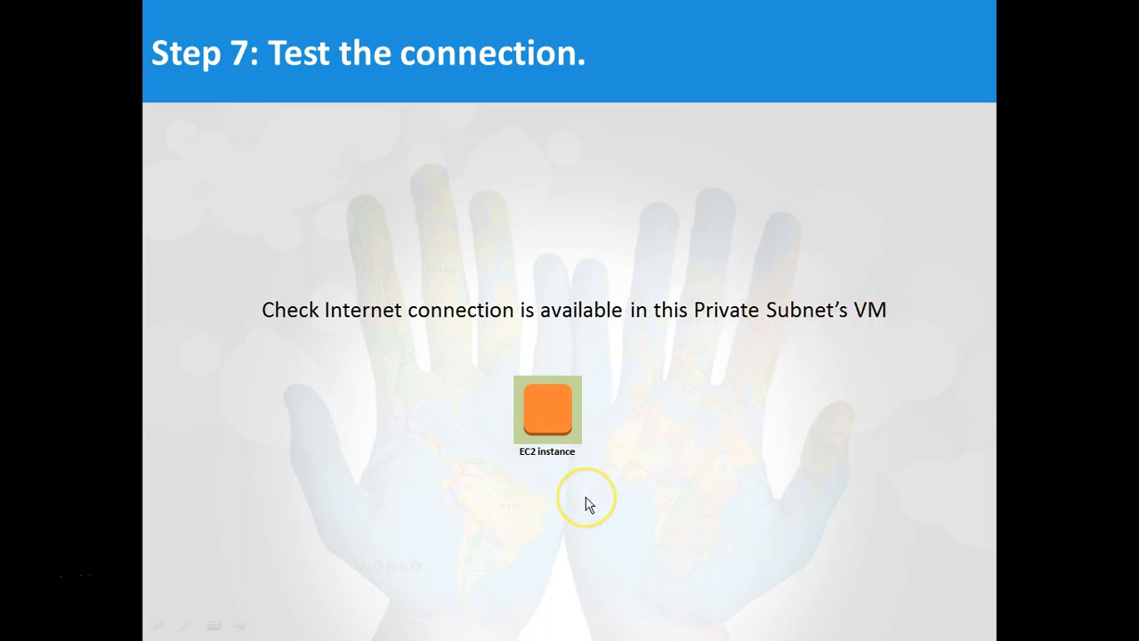
pyautogui.hotkey('alt', 'Tab')
pyautogui.hotkey('alt', 'Tab')
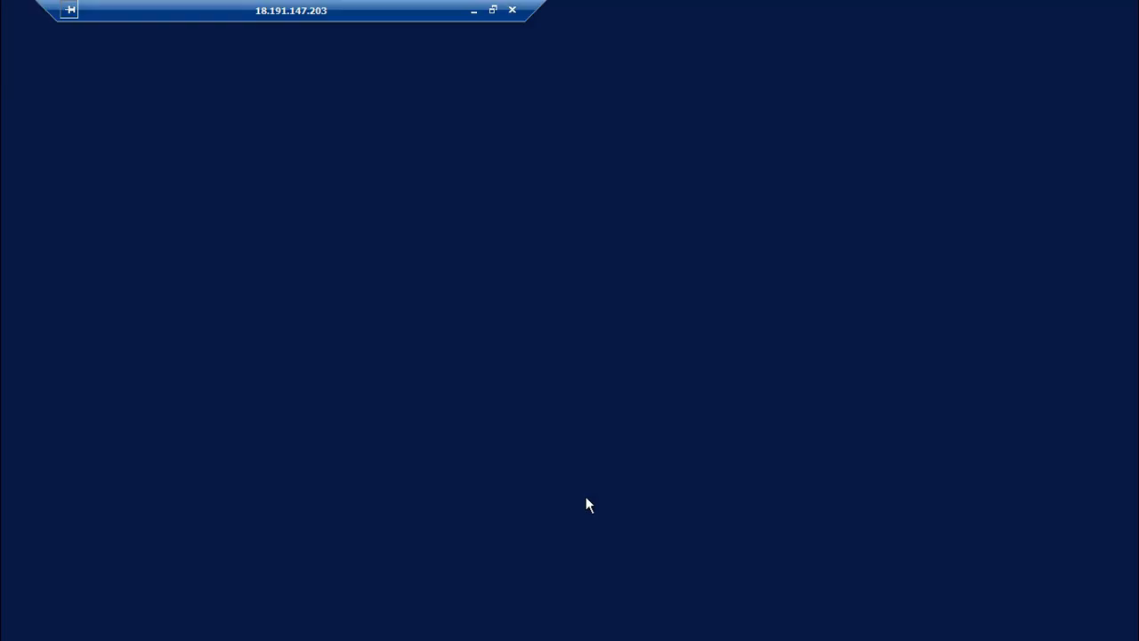
pyautogui.click(275, 623)
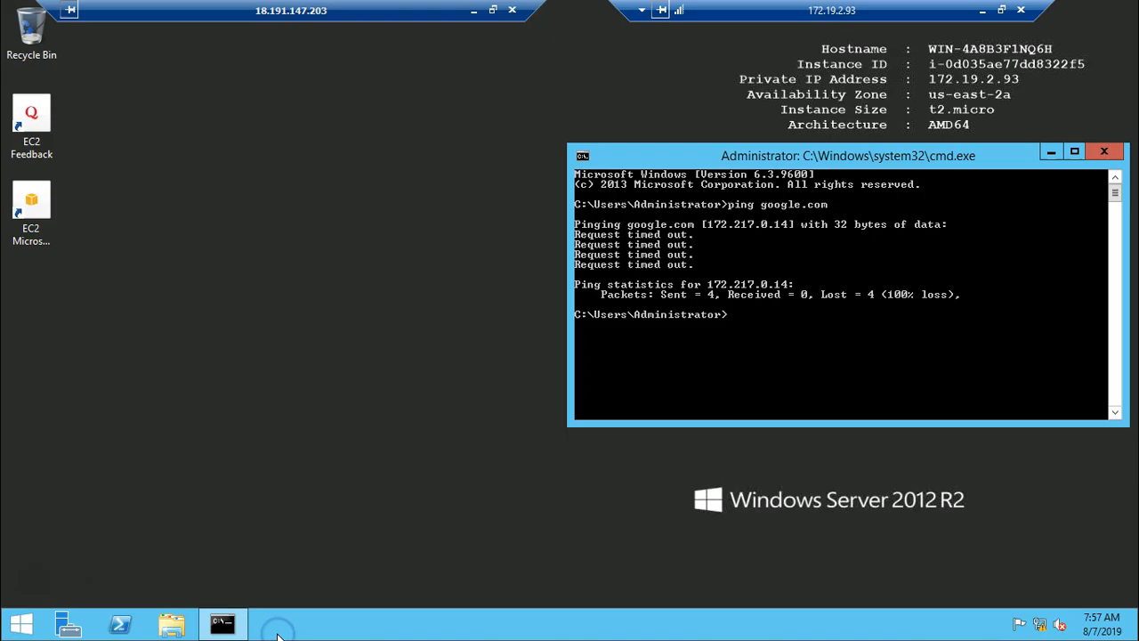
# - Test the private VM's internet connection by repeatedly pinging google.com from its command prompt
pyautogui.press('Return')
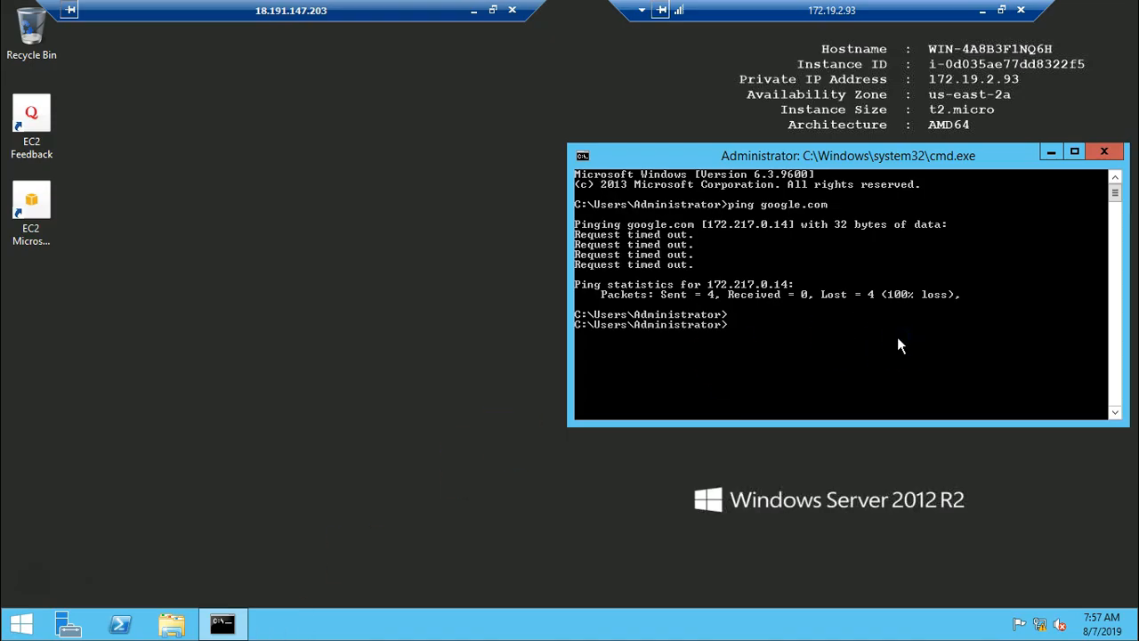
pyautogui.press('Up')
pyautogui.press('Return')
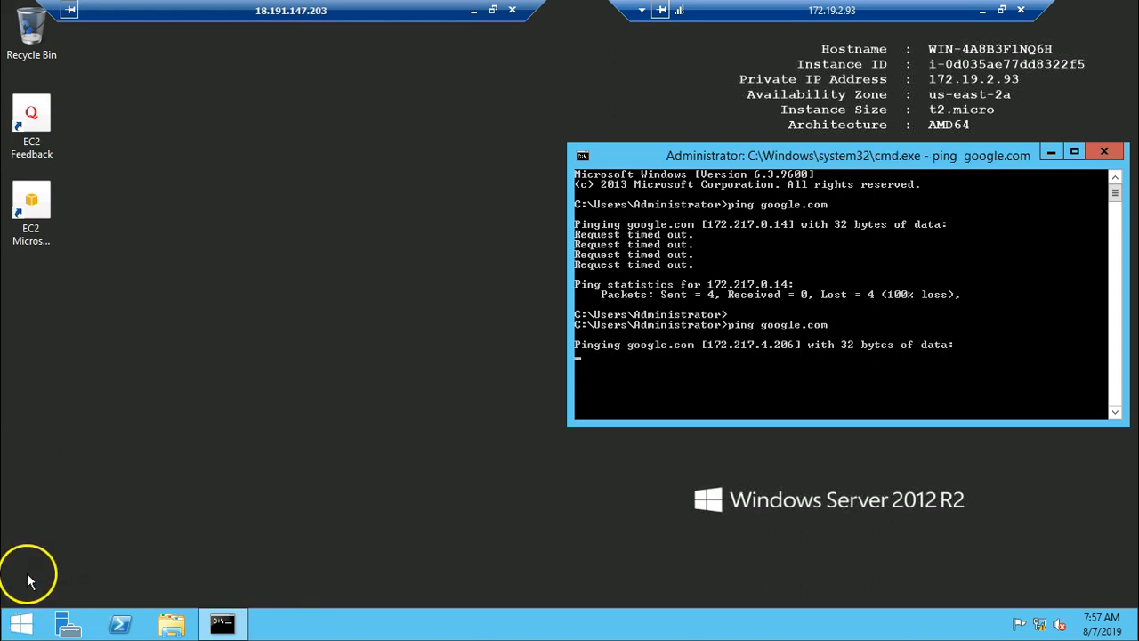
pyautogui.hotkey('ctrl', 'c')
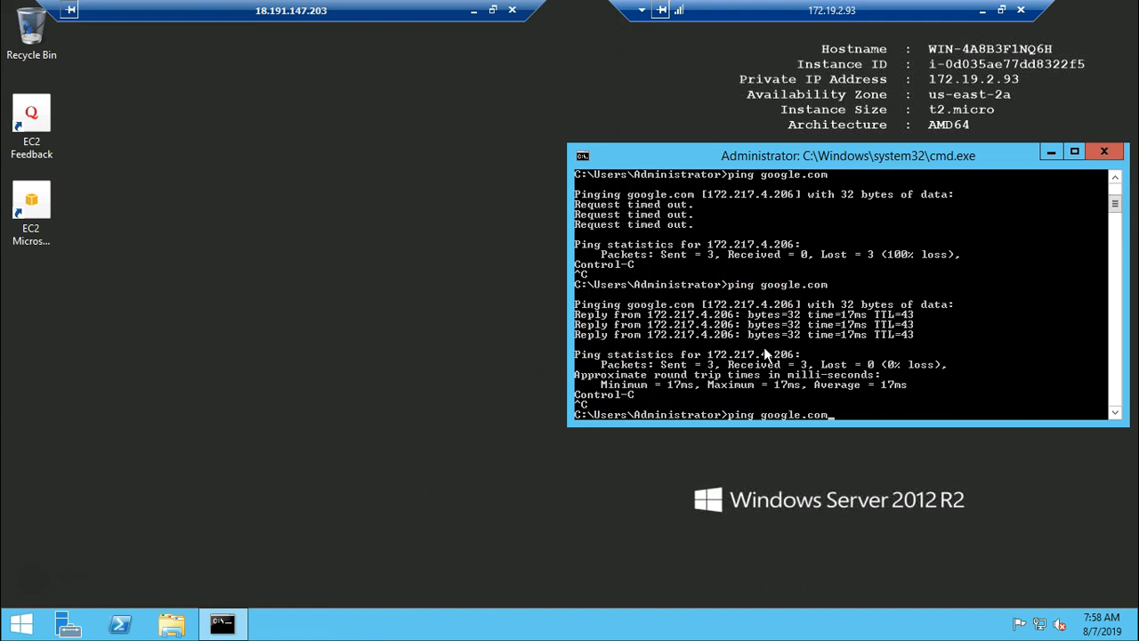
pyautogui.press('Return')
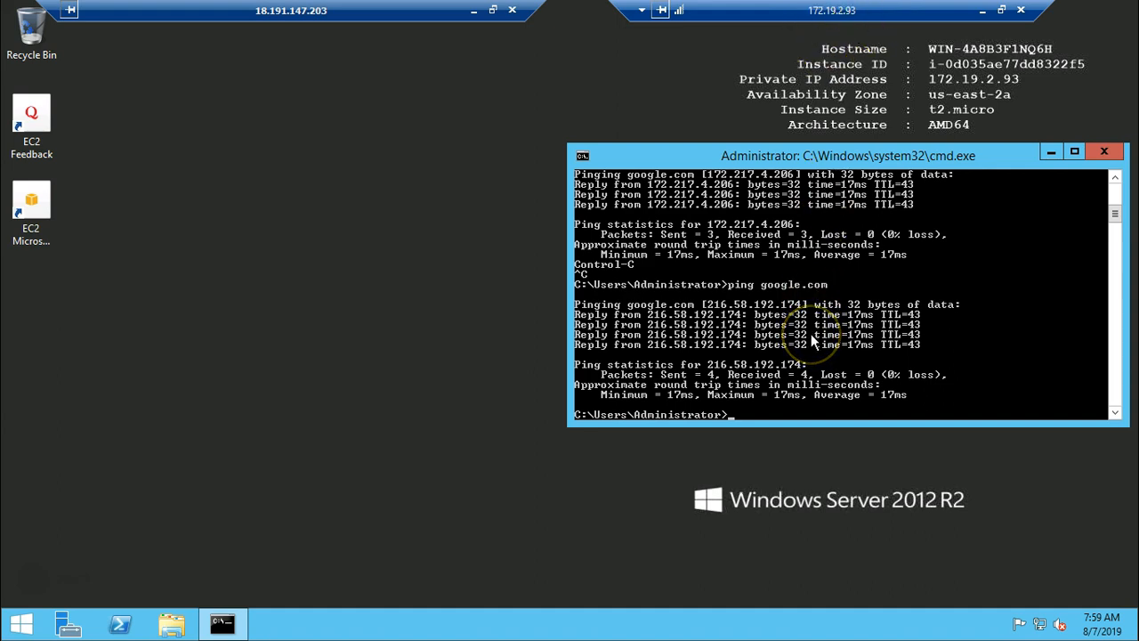
# - Minimize the Remote Desktop session, switch to the PowerPoint presentation and resume its slide show
pyautogui.hotkey('alt', 'Tab')
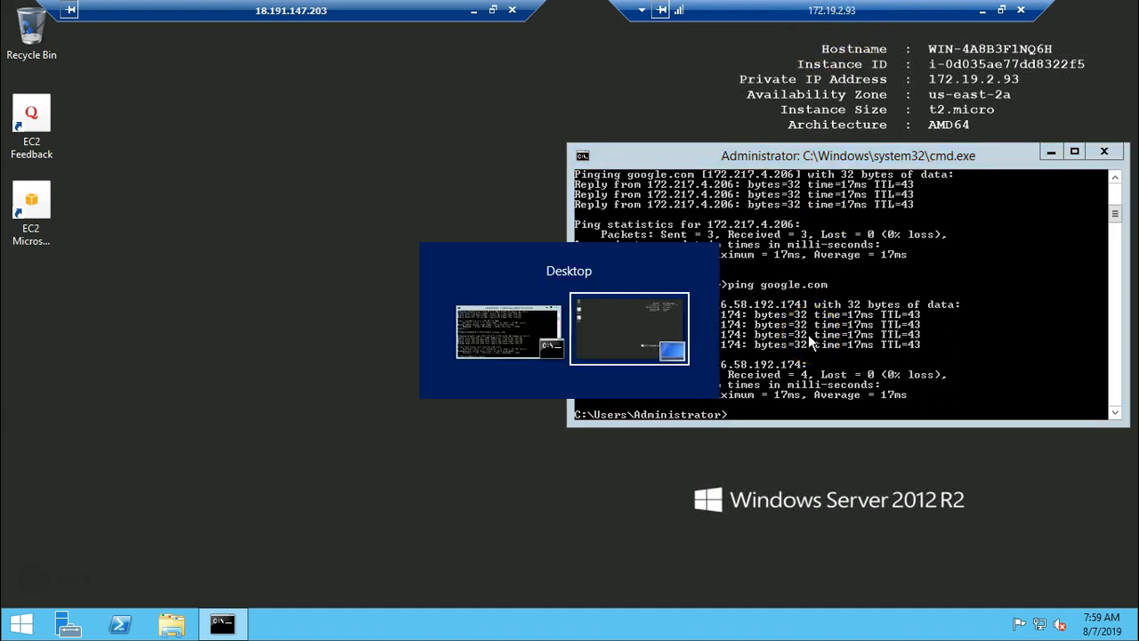
pyautogui.click(475, 10)
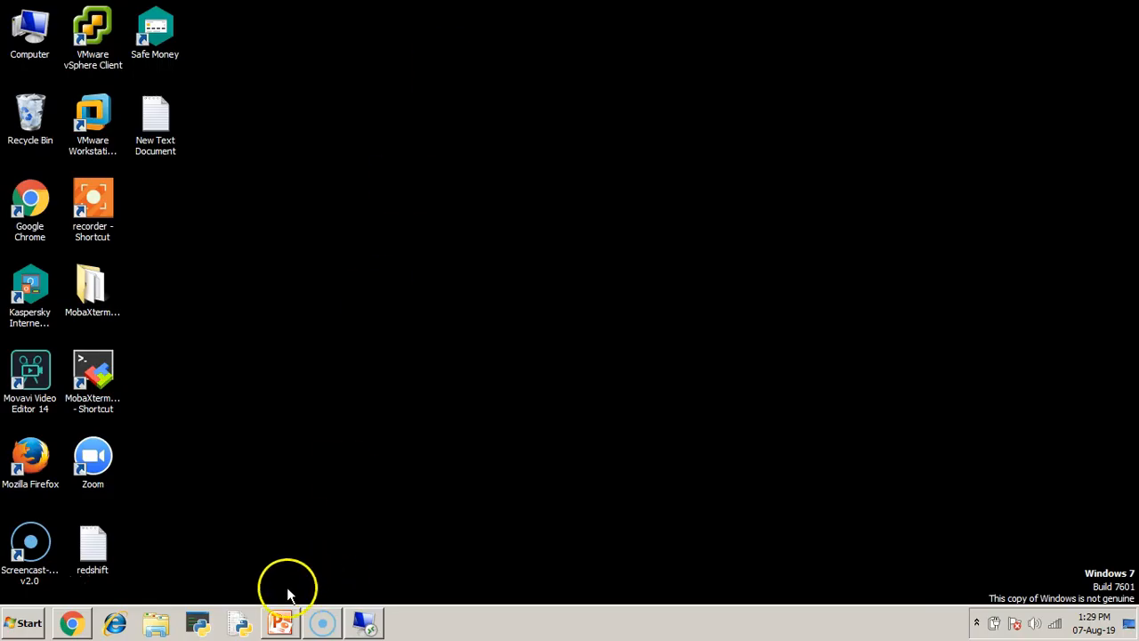
pyautogui.click(283, 623)
pyautogui.click(965, 594)
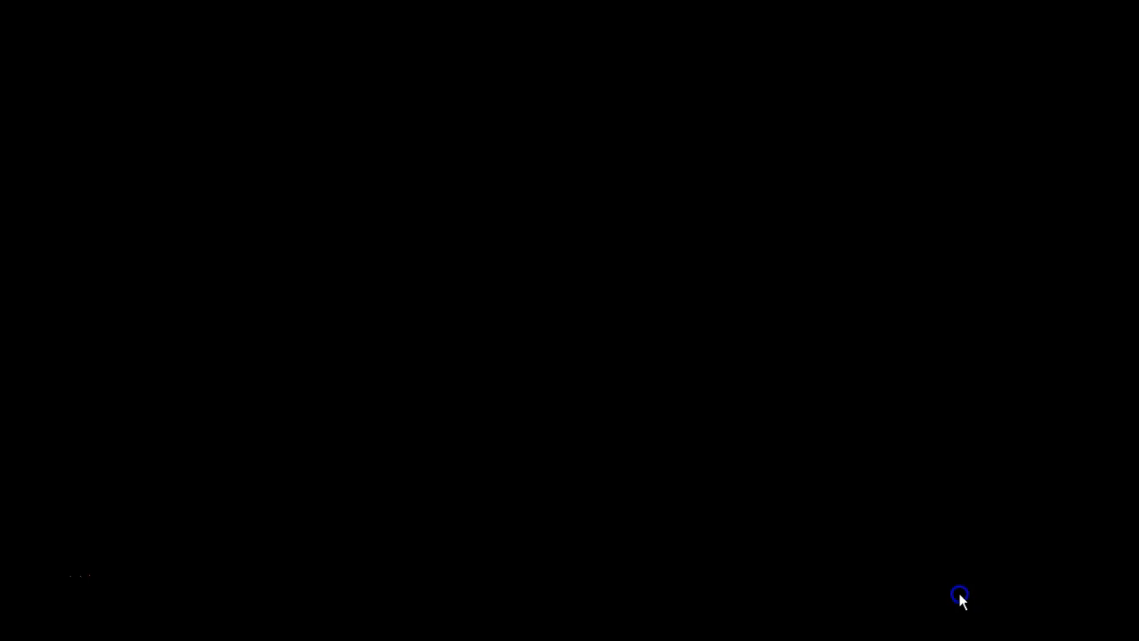